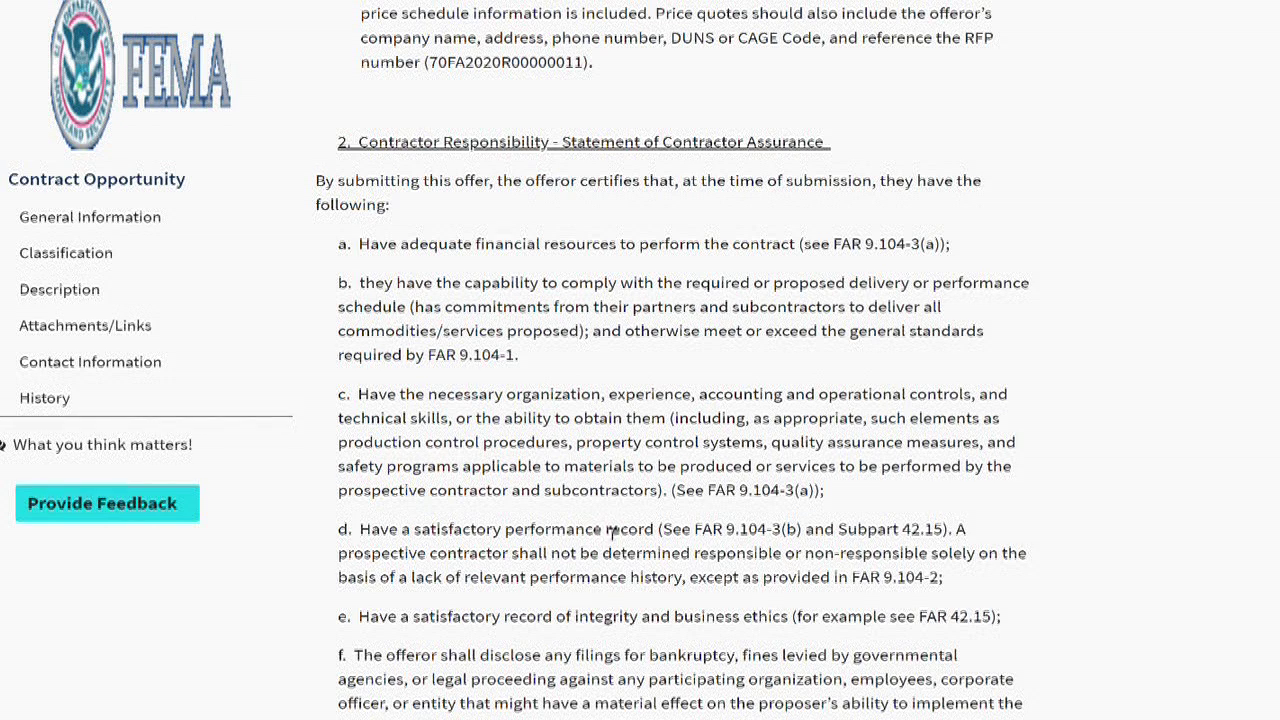
Read the FEMA solicitation's contractor responsibility certification, assurance submission instructions and Evaluation Factors for Award sections
scroll(613, 535, "down", 3)
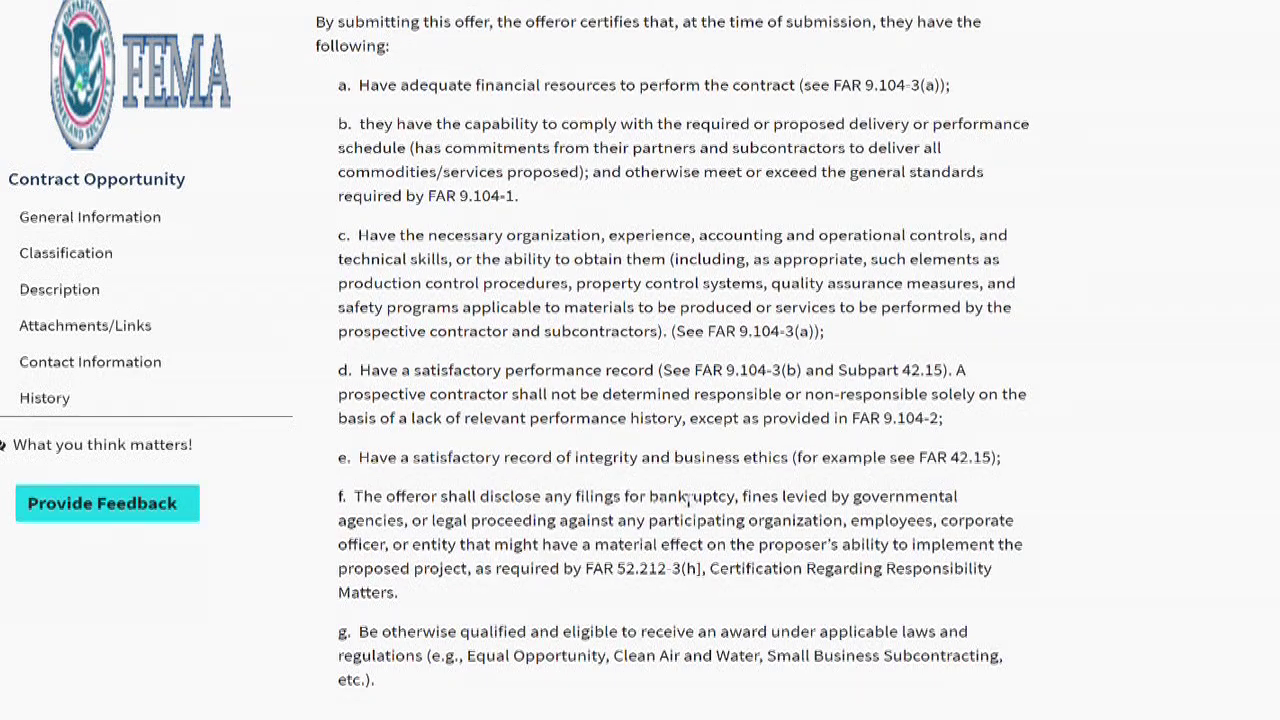
scroll(705, 500, "down", 2)
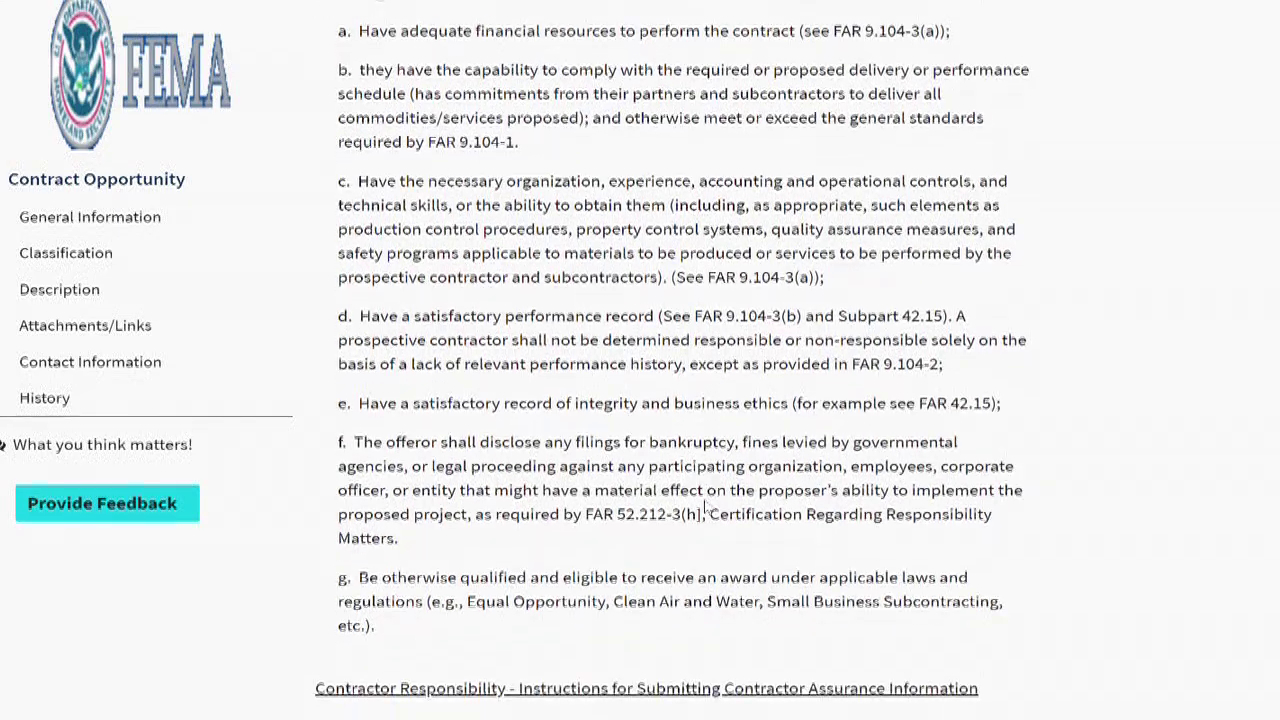
scroll(705, 500, "down", 5)
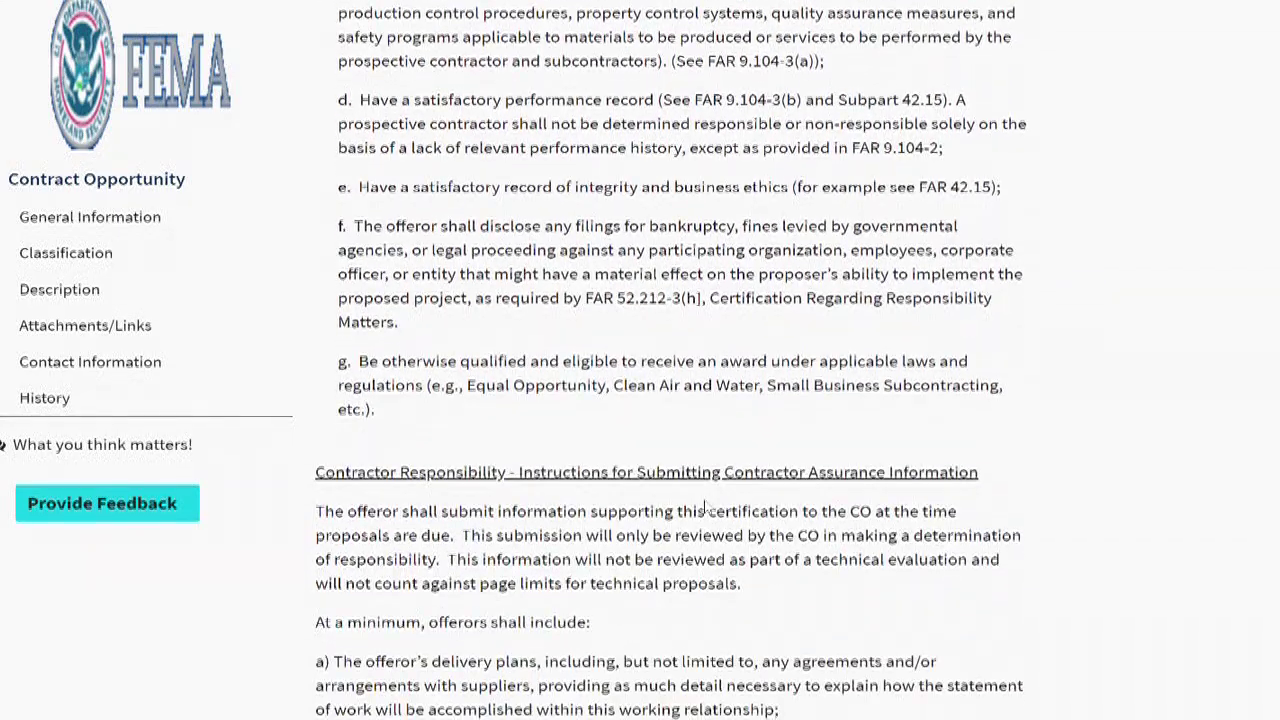
scroll(705, 507, "down", 3)
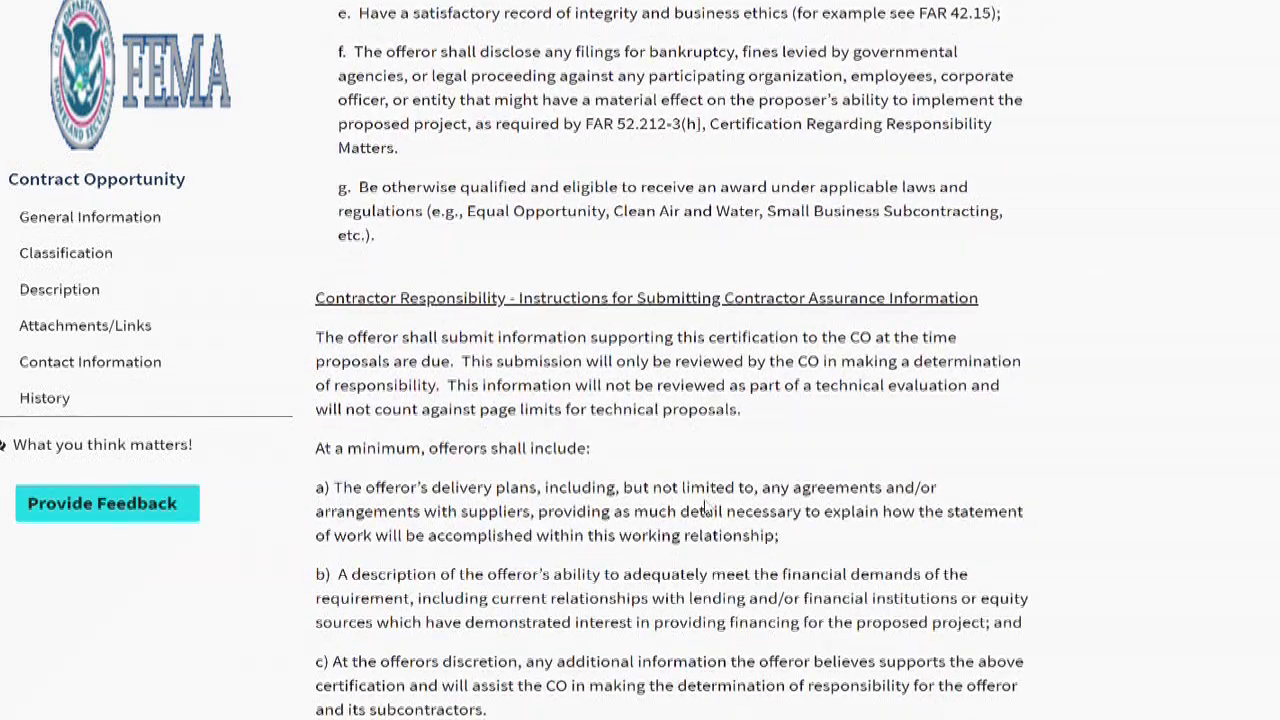
scroll(705, 507, "down", 3)
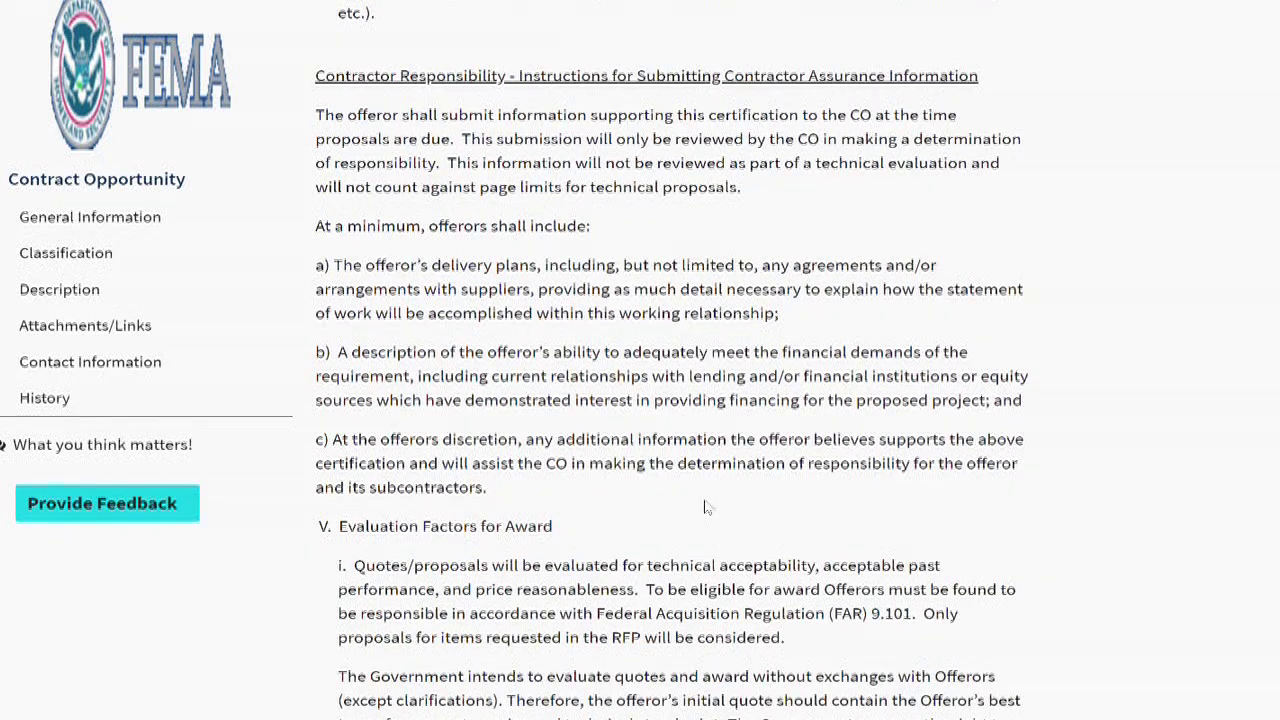
scroll(705, 507, "down", 4)
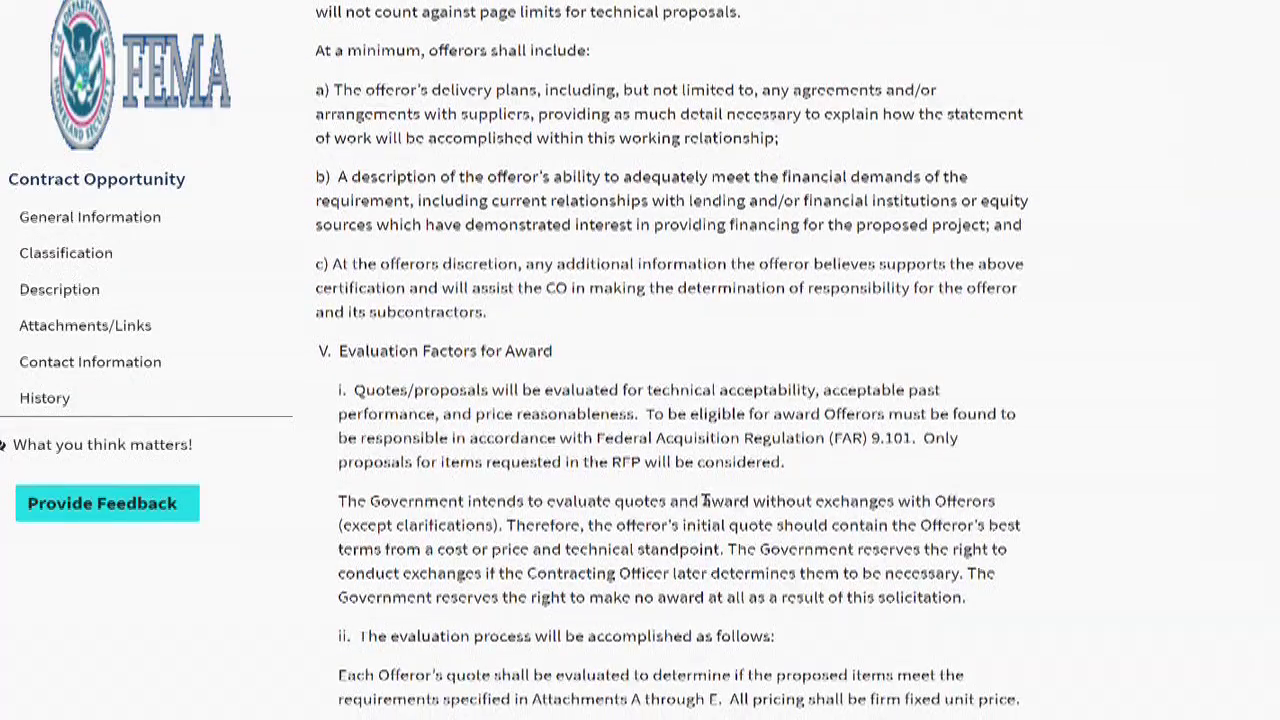
scroll(705, 500, "down", 2)
scroll(705, 500, "down", 2)
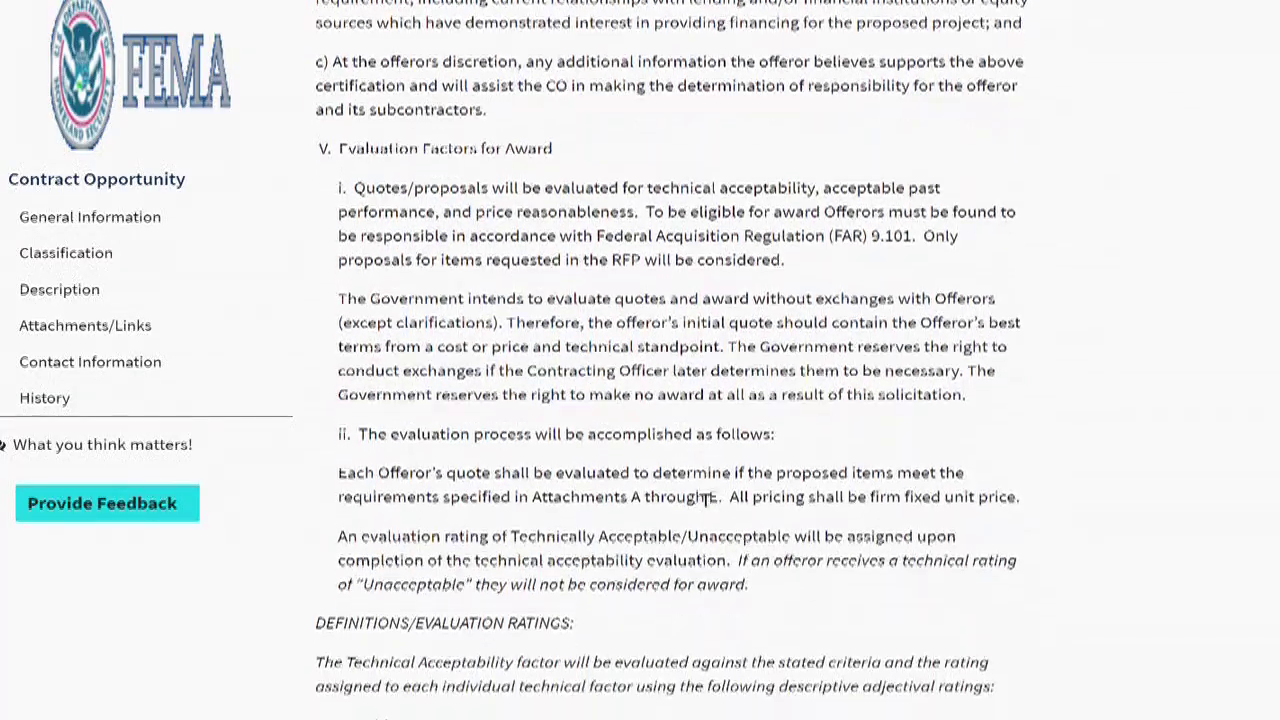
scroll(705, 500, "down", 2)
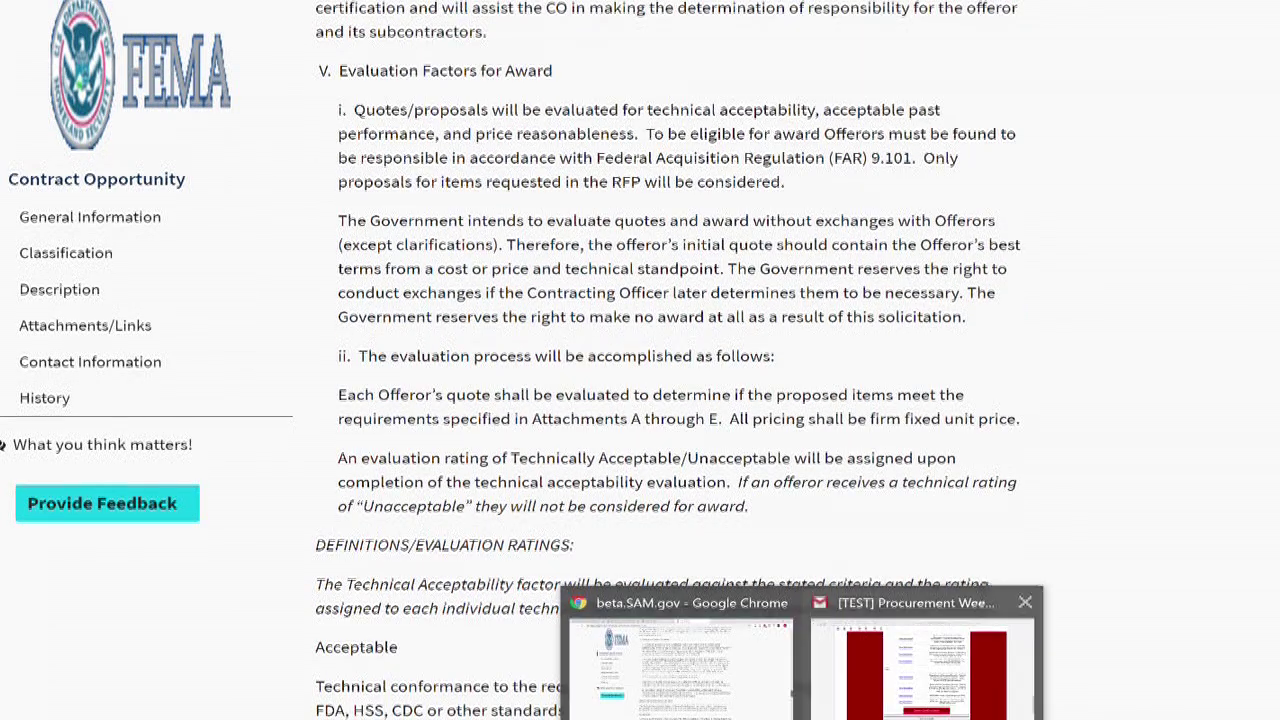
Switch to the procurement email in Gmail, view the State of Utah Request for PPE solicitation link, and return to the email
left_click(963, 679)
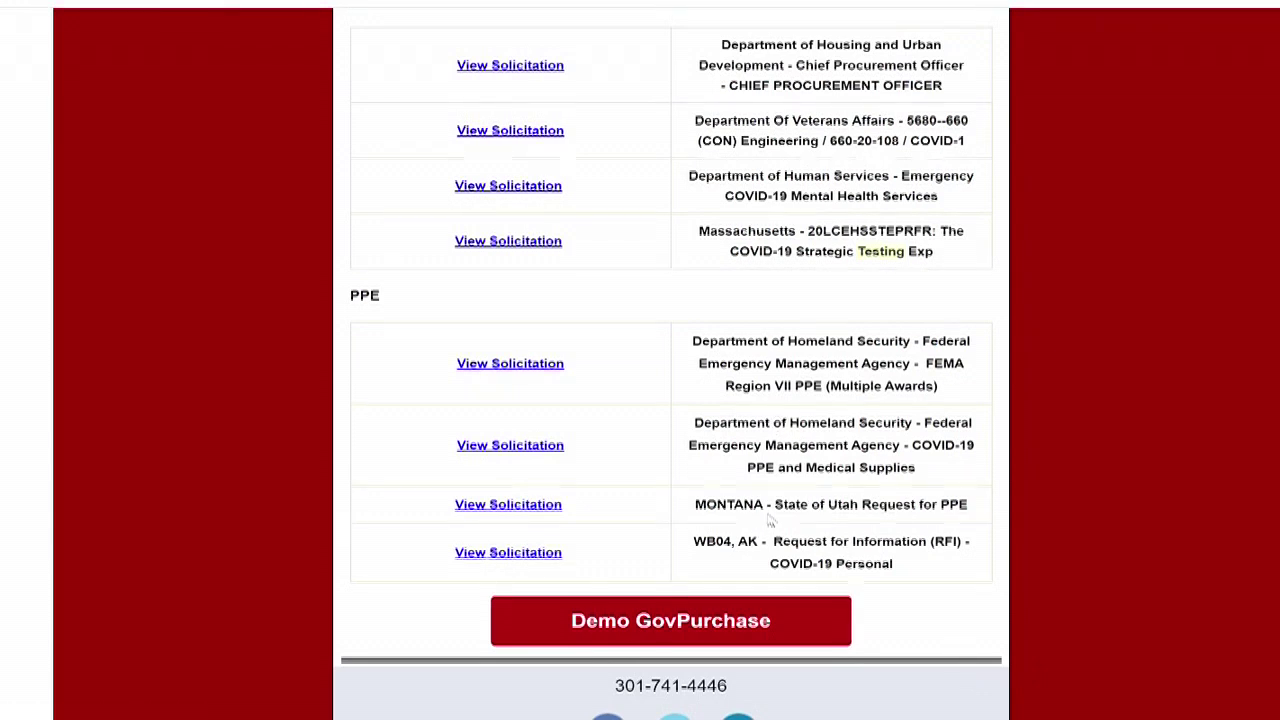
left_click(492, 508)
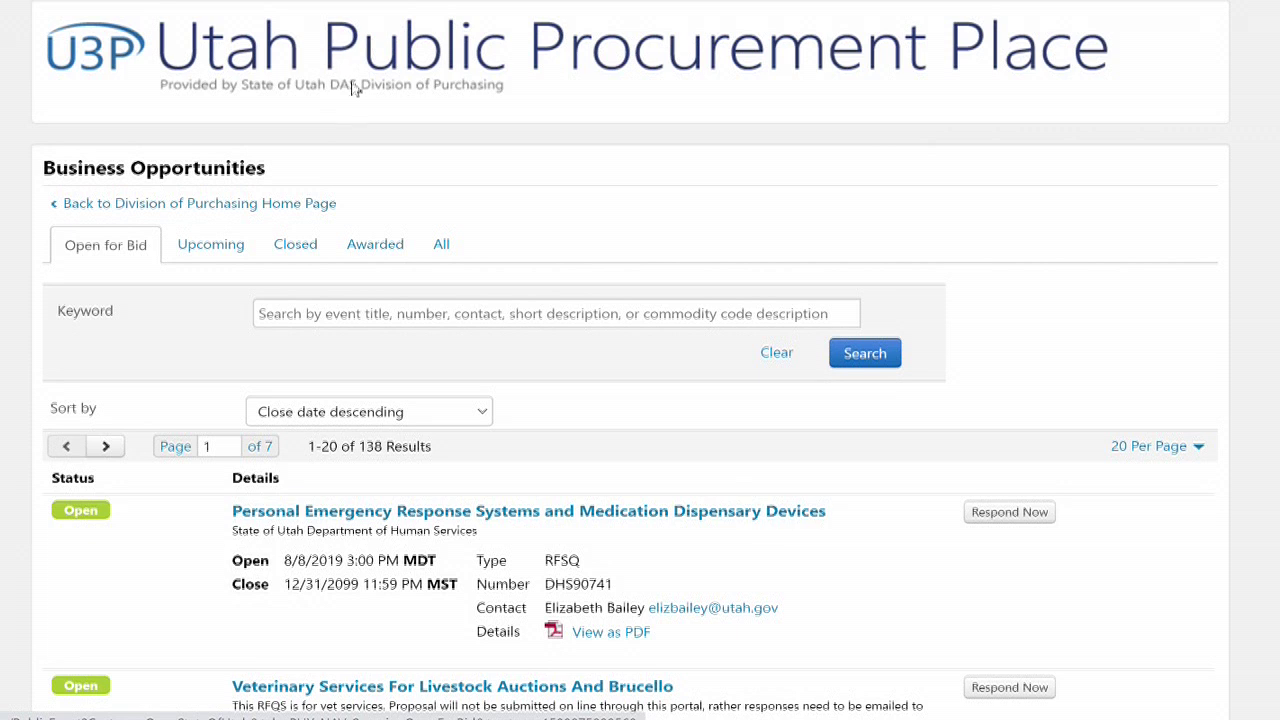
mouse_move(805, 719)
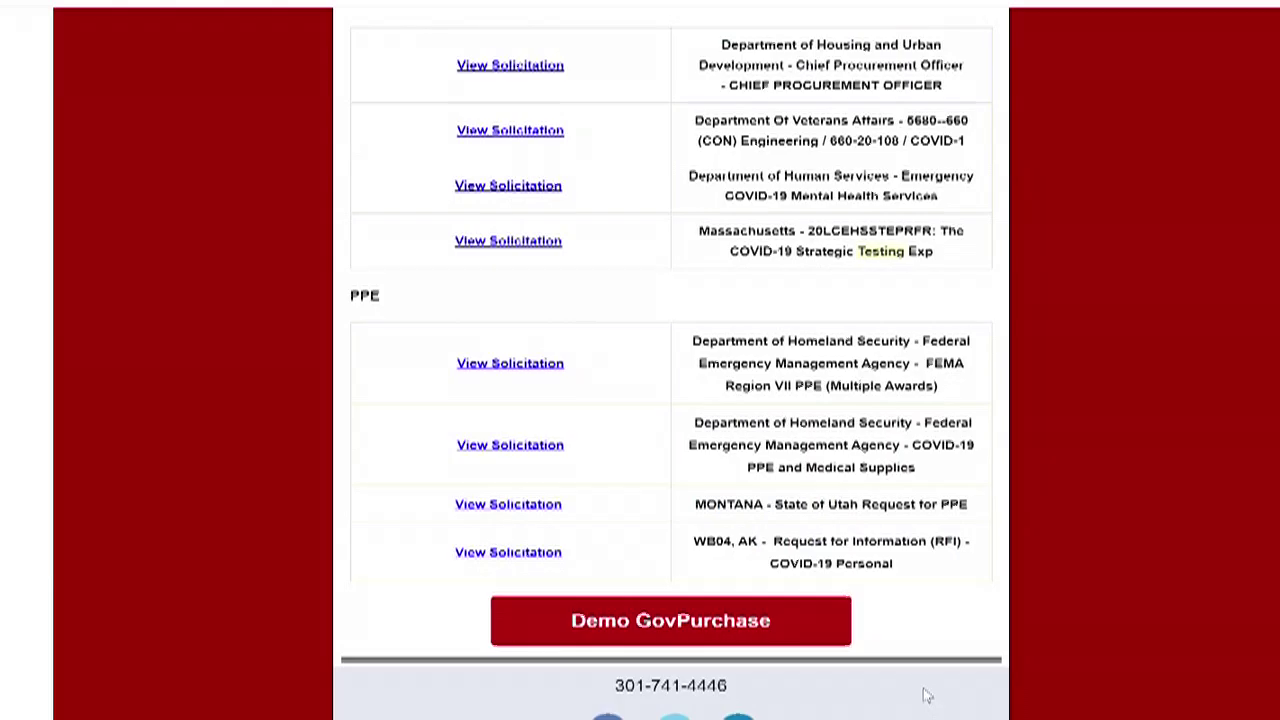
left_click(918, 700)
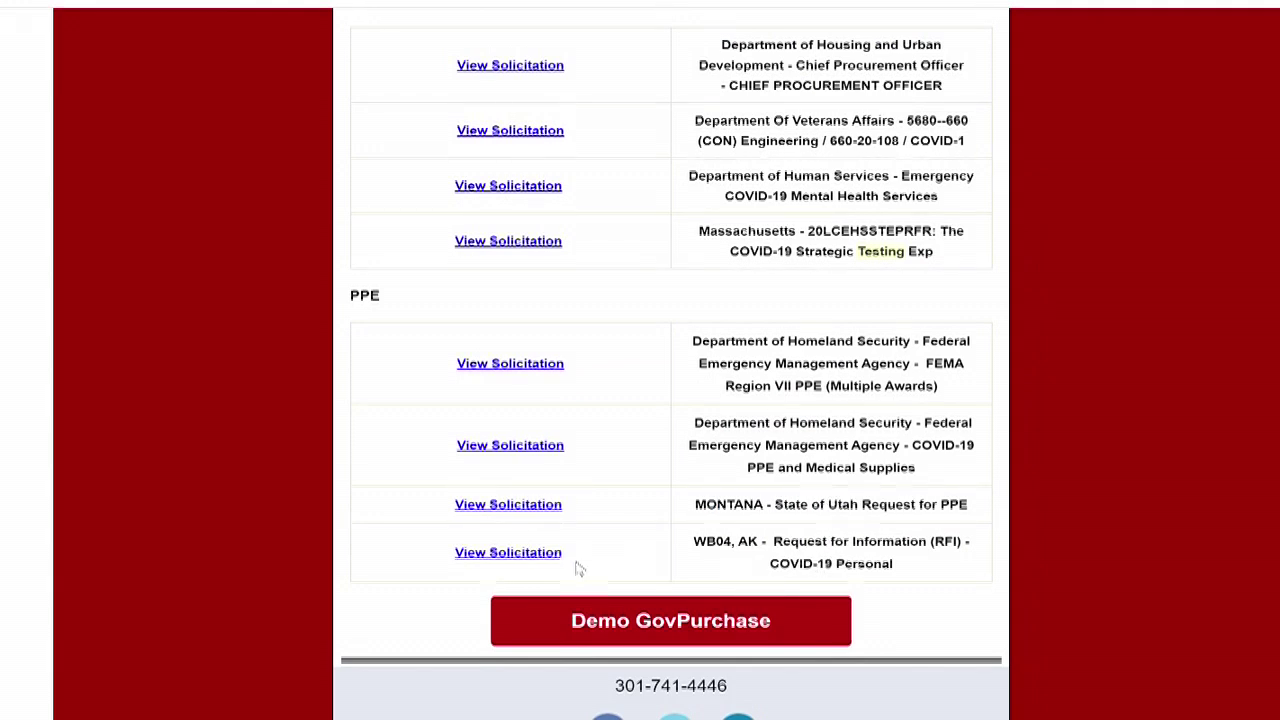
Open the Alaska COVID-19 Personal Protection Equipment RFI from the email's PPE list and review its dates, summary and attachments
left_click(521, 558)
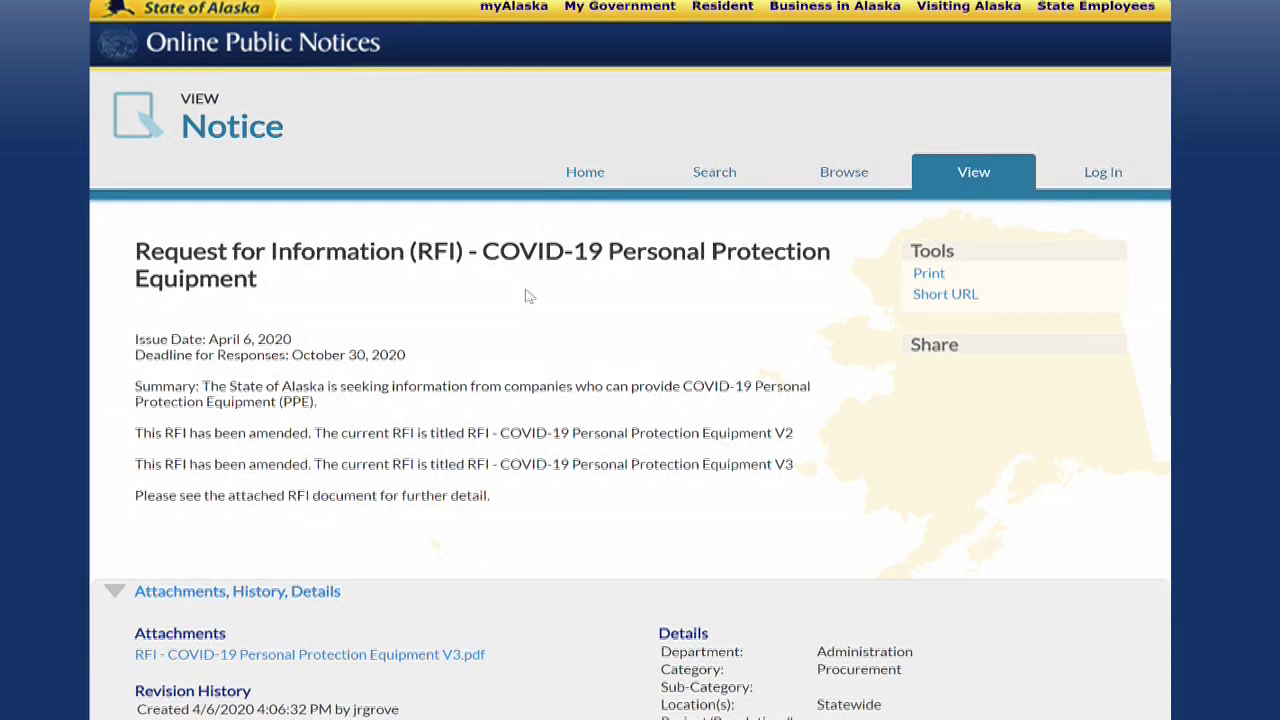
scroll(529, 296, "down", 5)
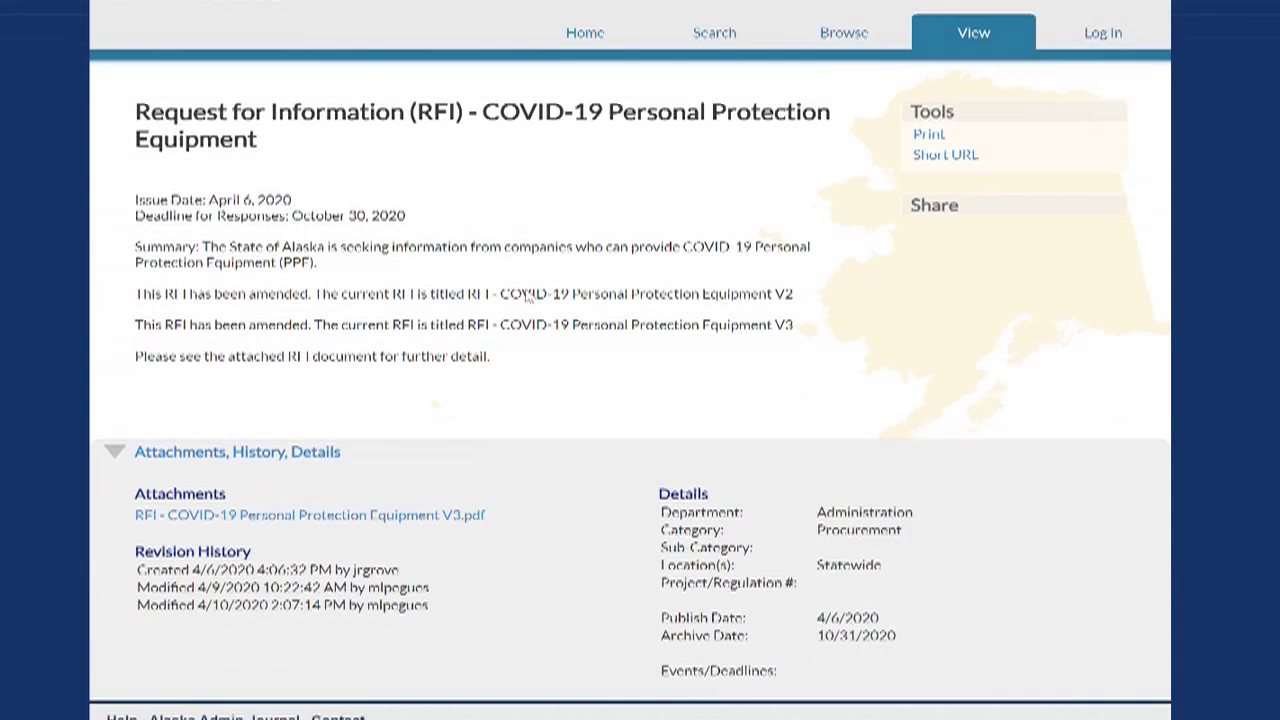
scroll(525, 295, "up", 3)
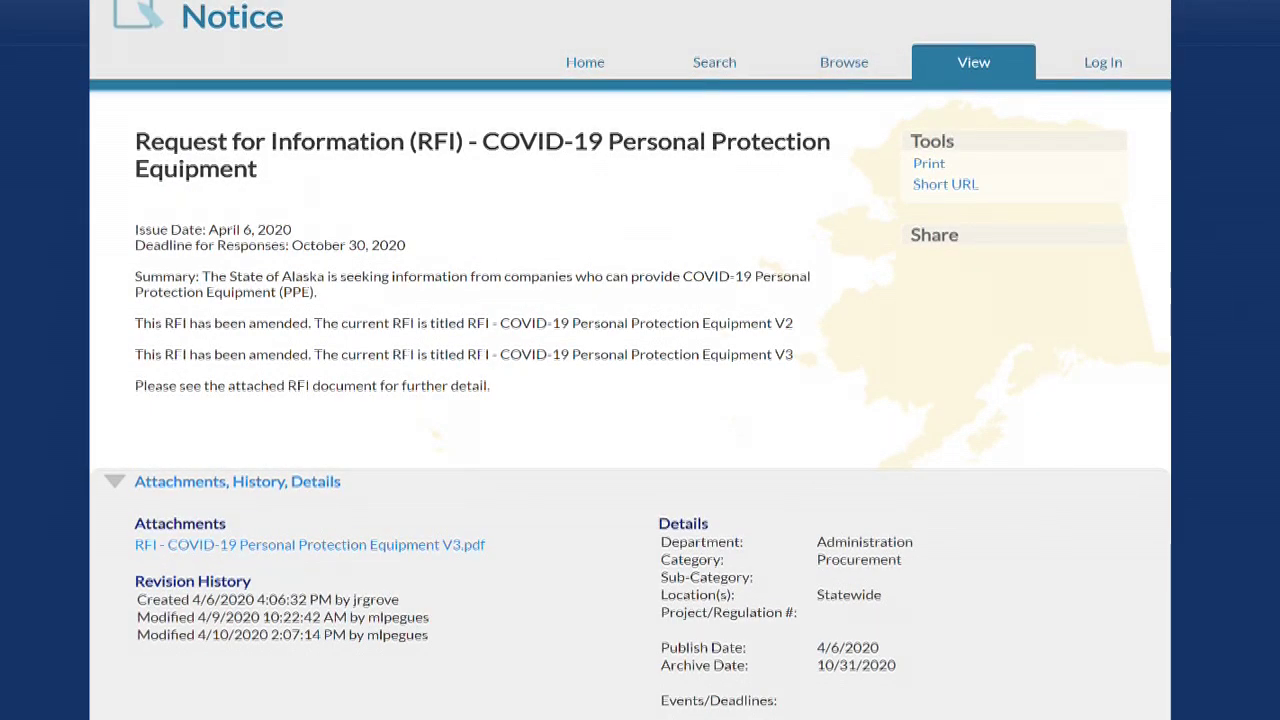
left_click(925, 670)
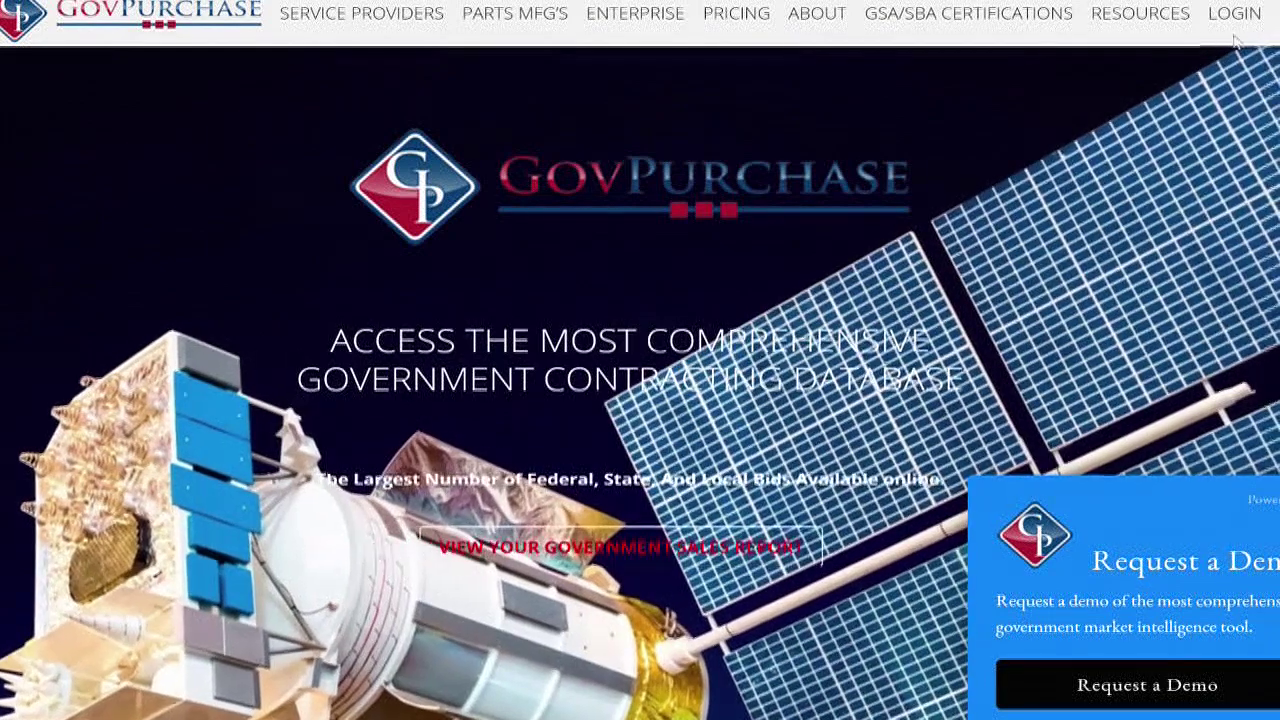
Open the GovPurchase login page and sign in with the saved account's username and password
mouse_move(1236, 16)
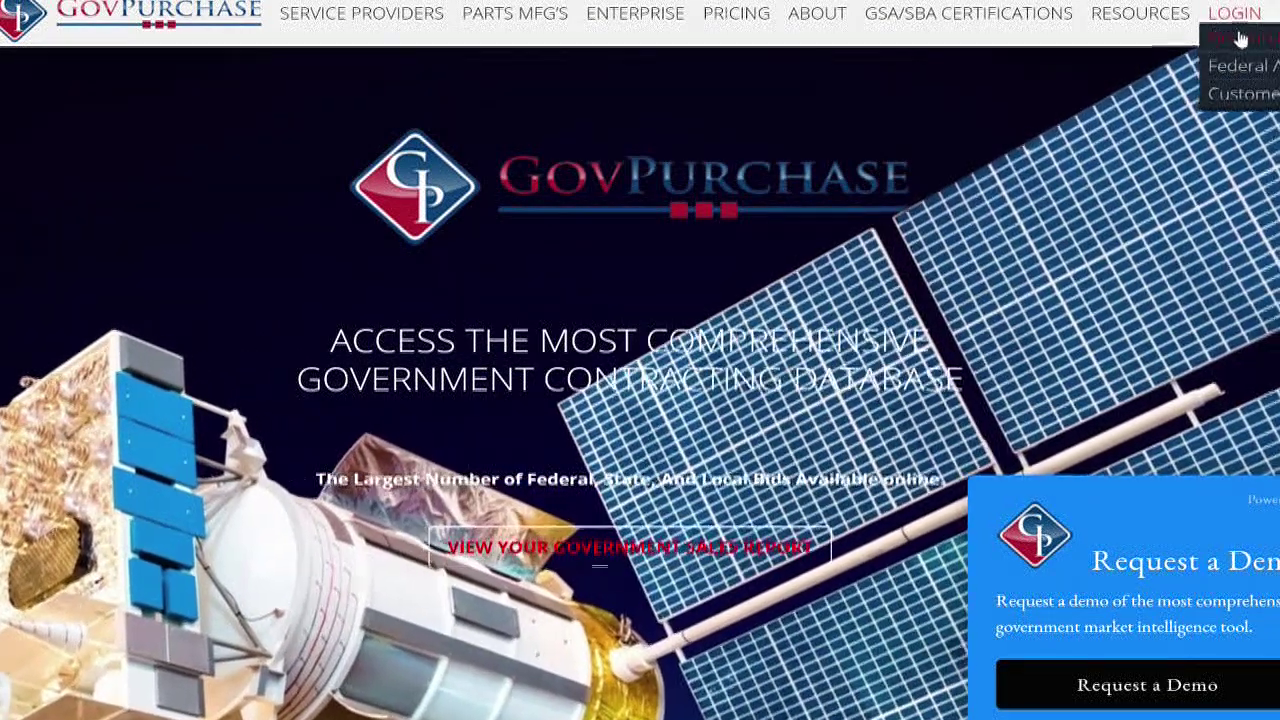
left_click(1240, 38)
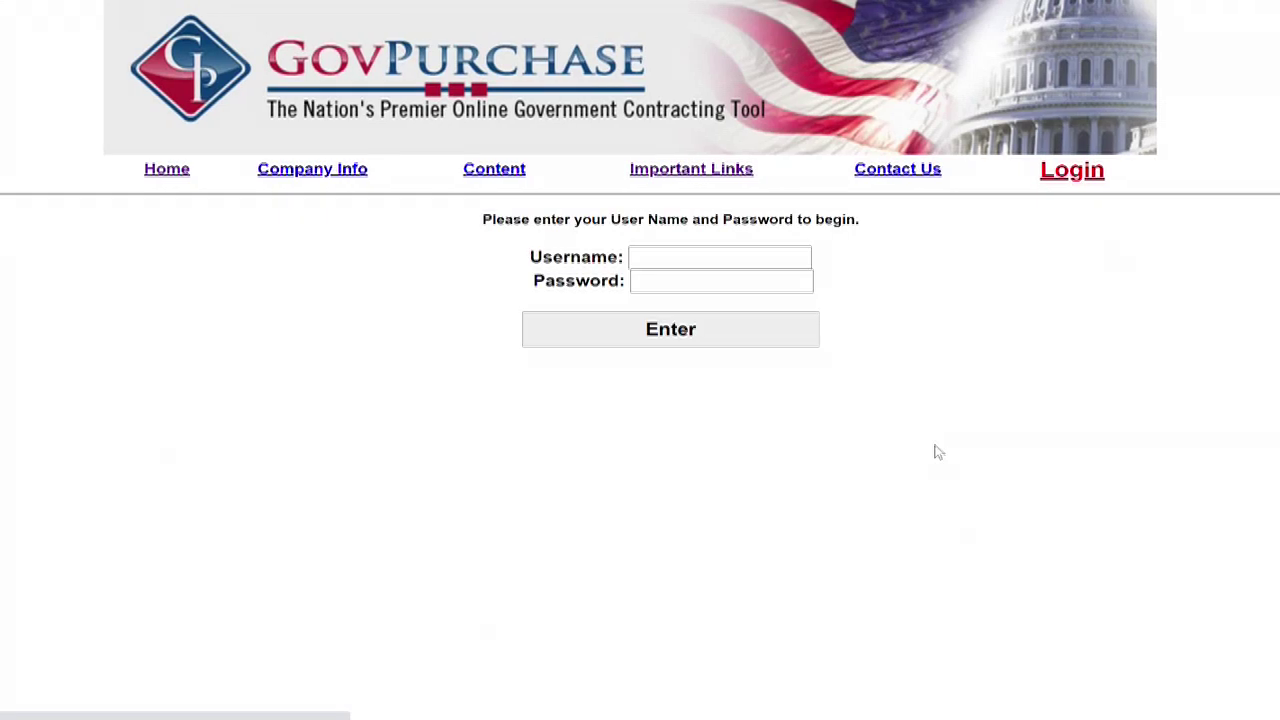
left_click(706, 258)
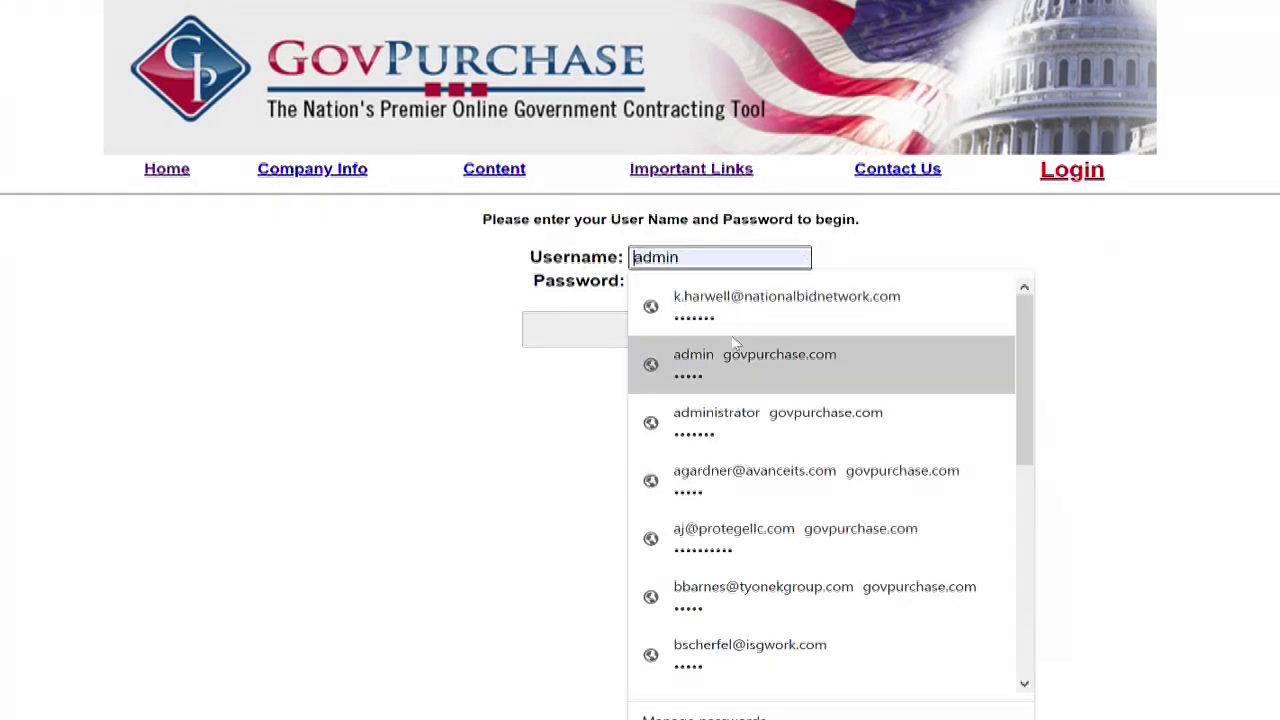
left_click(725, 360)
left_click(730, 266)
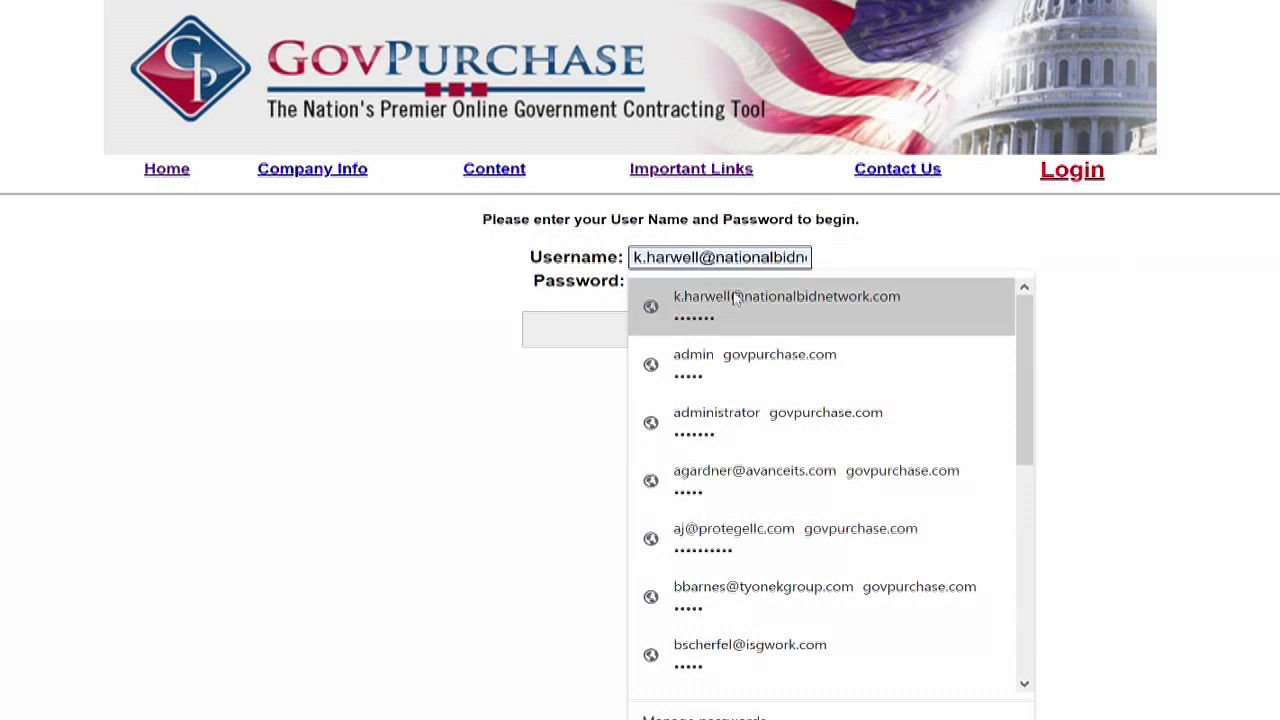
left_click(725, 302)
left_click(734, 345)
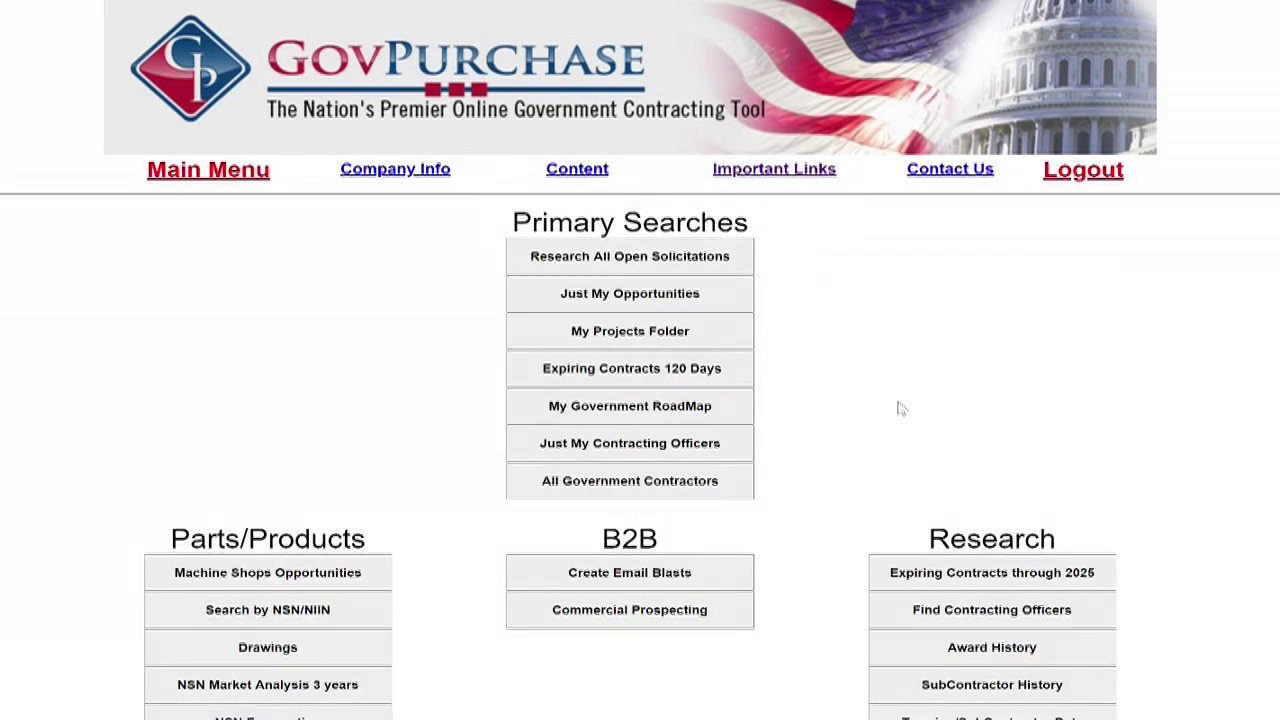
Open the Award History research tool and search 2020 awards under NAICS code 332710
scroll(1123, 614, "down", 1)
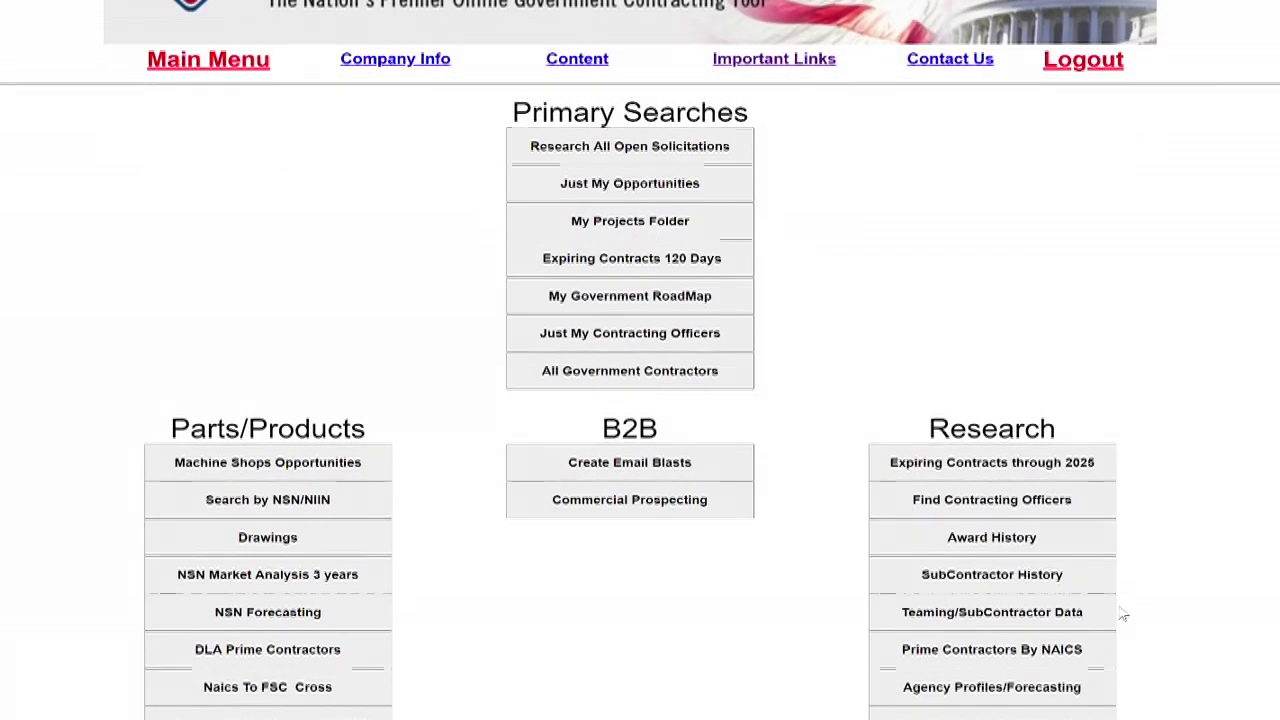
left_click(1040, 537)
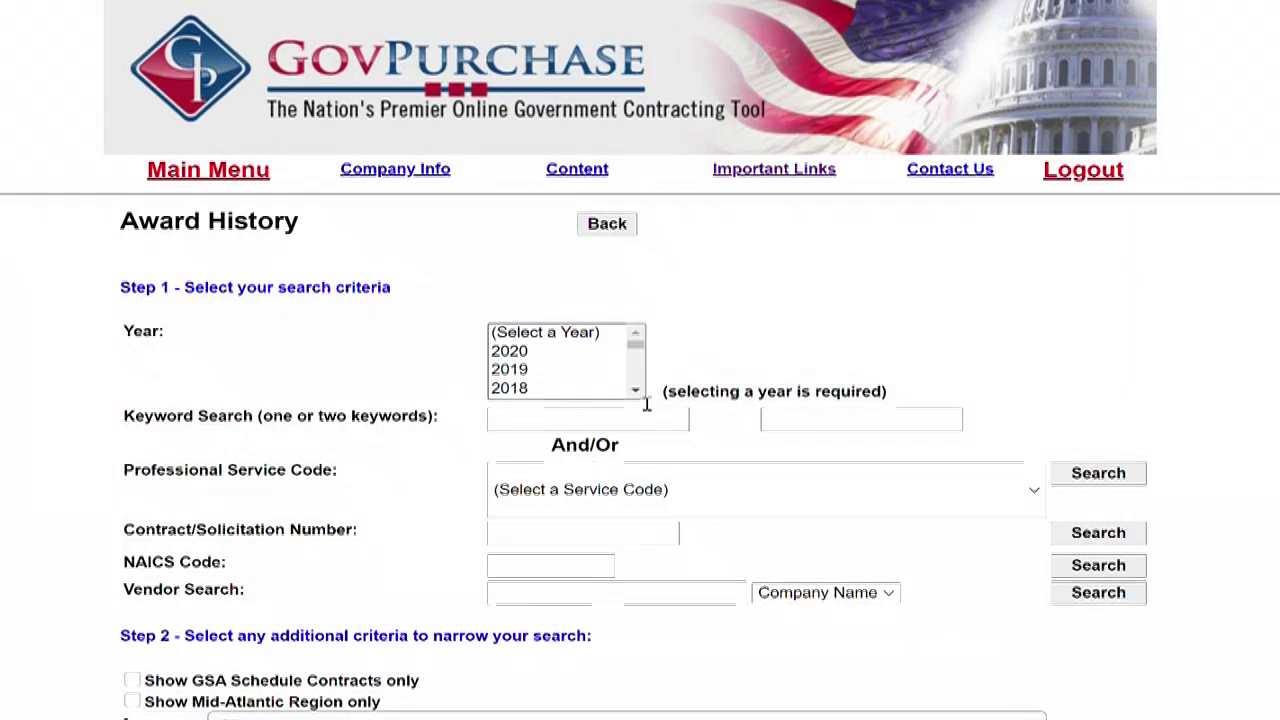
left_click(530, 352)
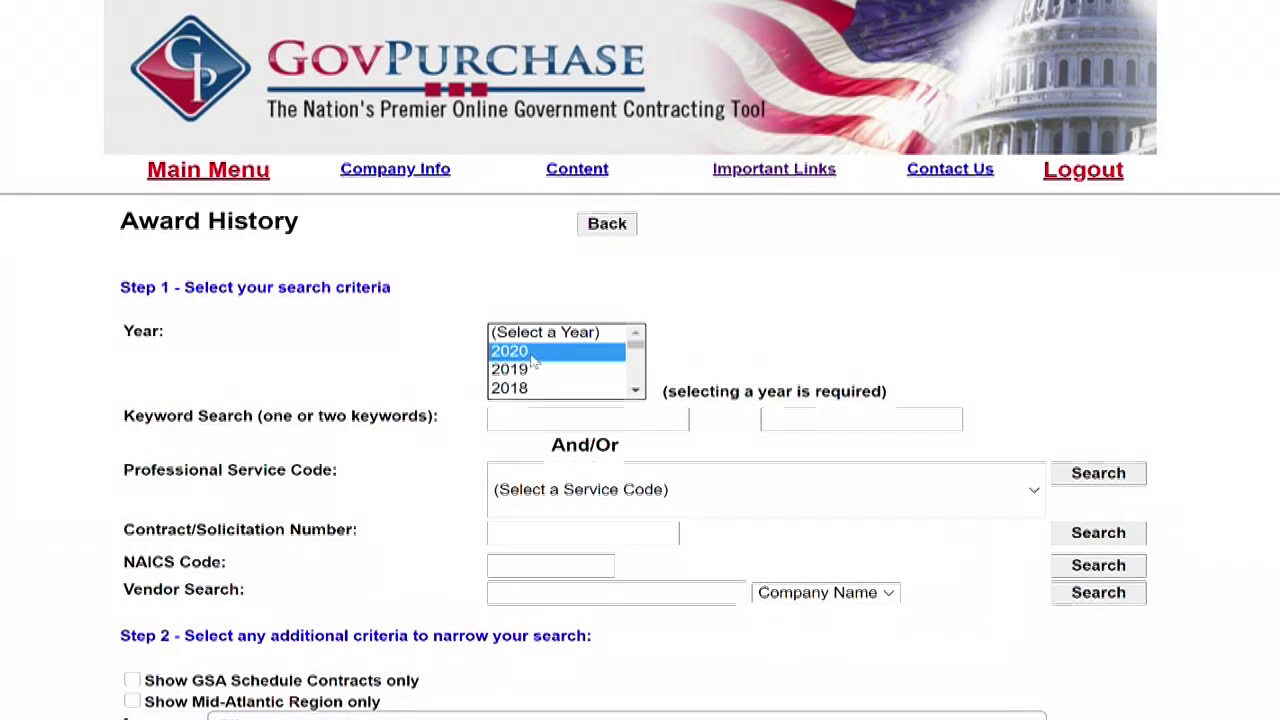
left_click(534, 566)
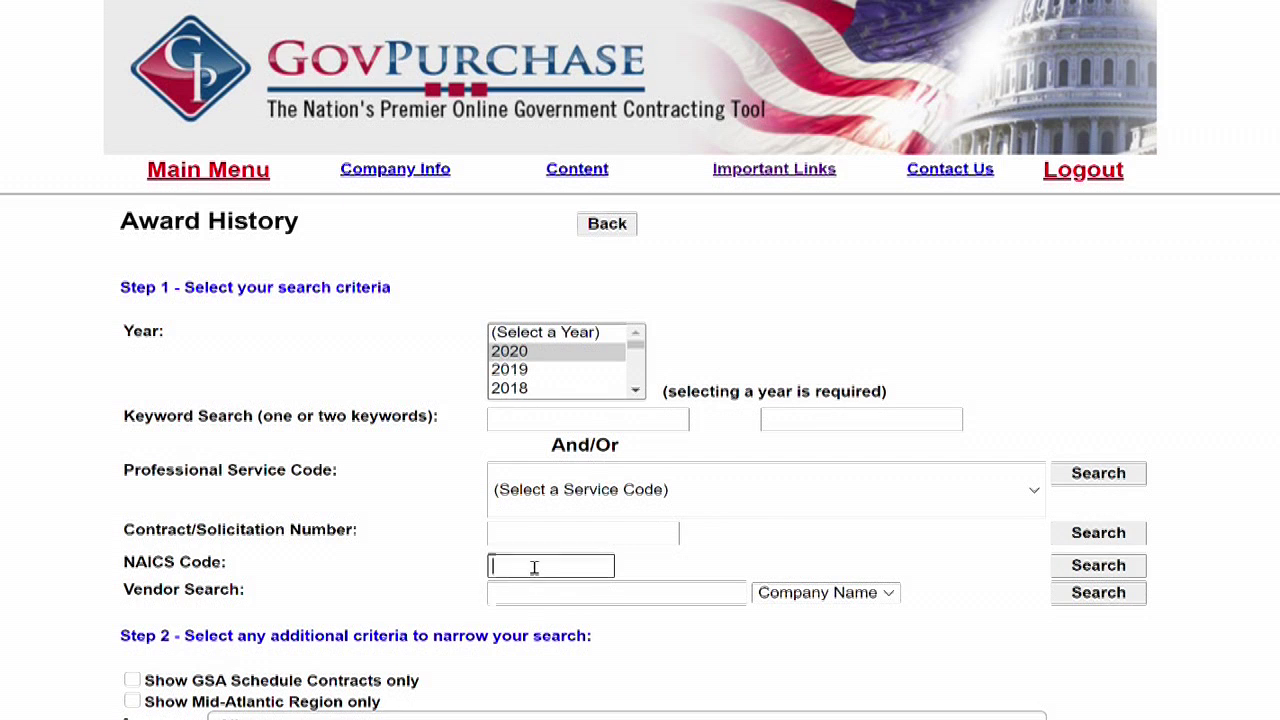
type("332710")
left_click(1098, 566)
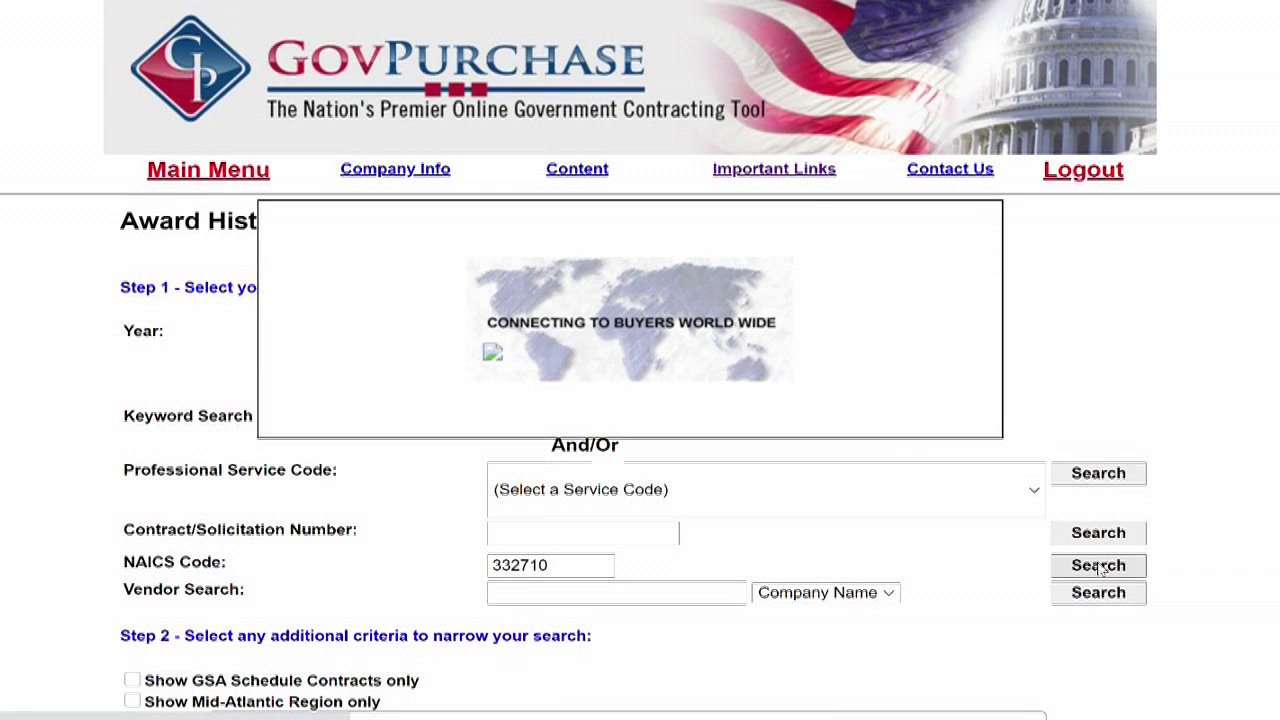
scroll(1100, 567, "down", 1)
scroll(1100, 567, "down", 1)
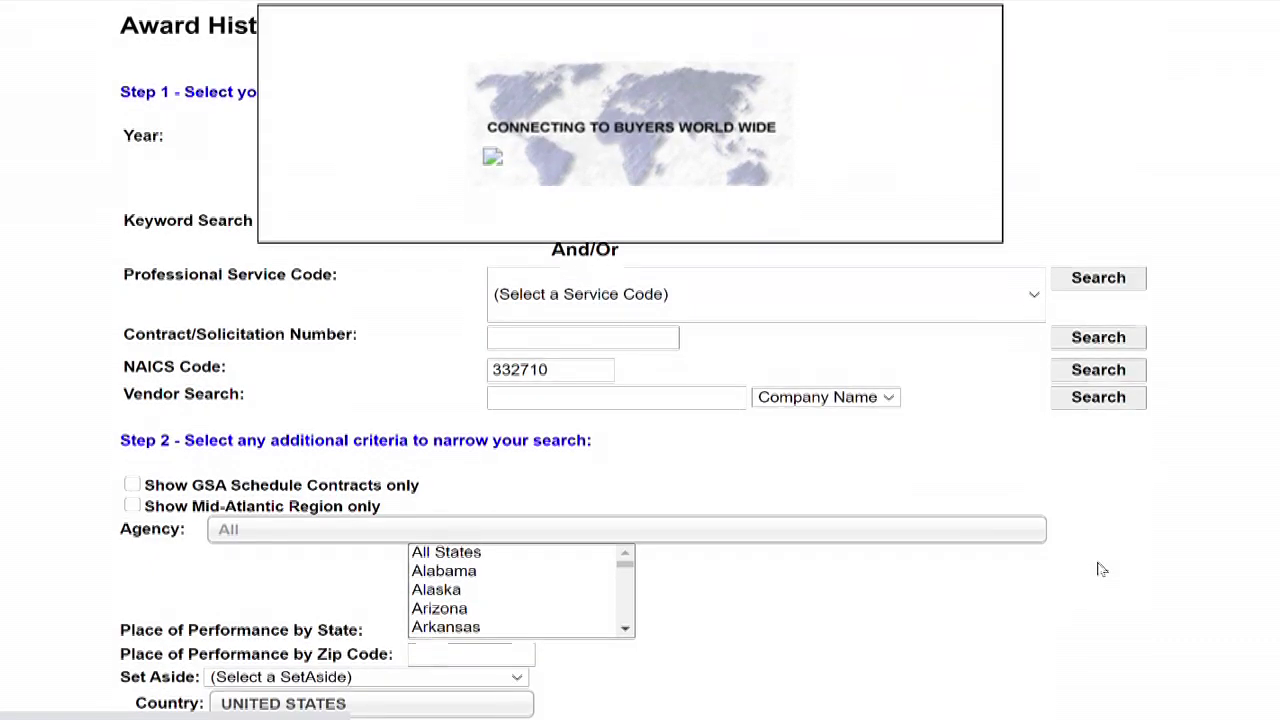
scroll(1100, 567, "up", 1)
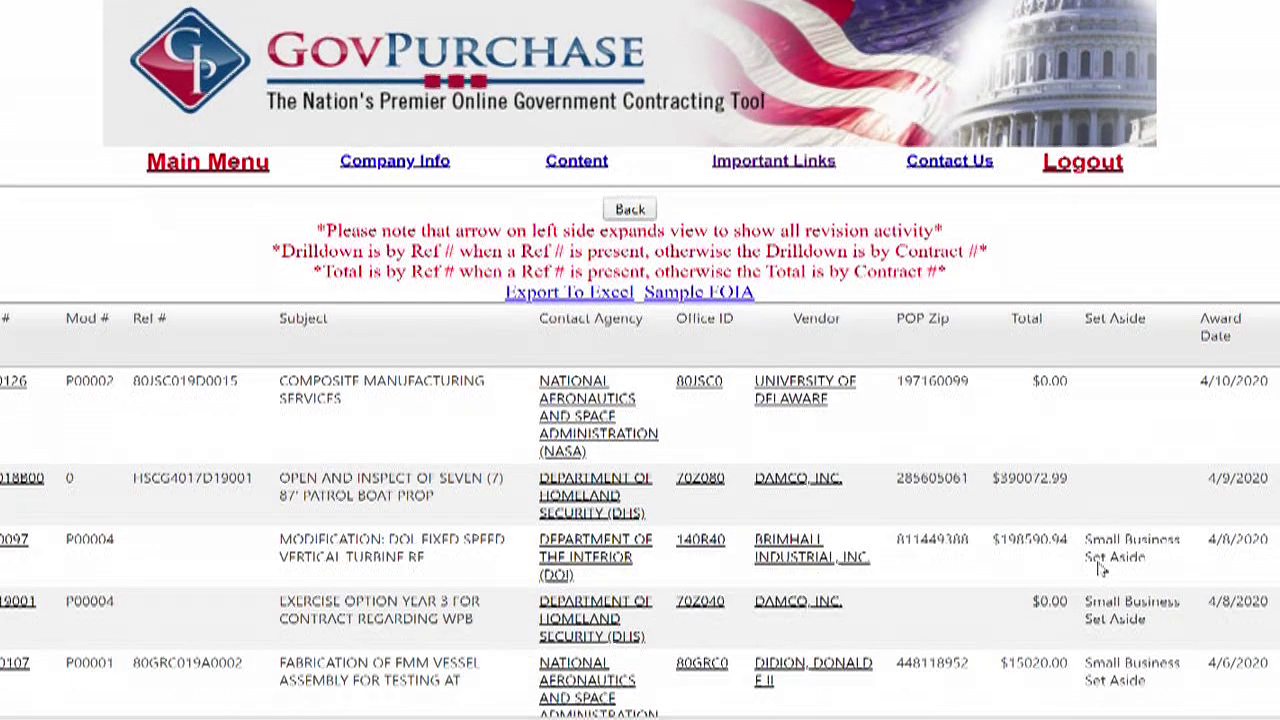
Sort the award history results by Total in descending order
scroll(1100, 567, "down", 1)
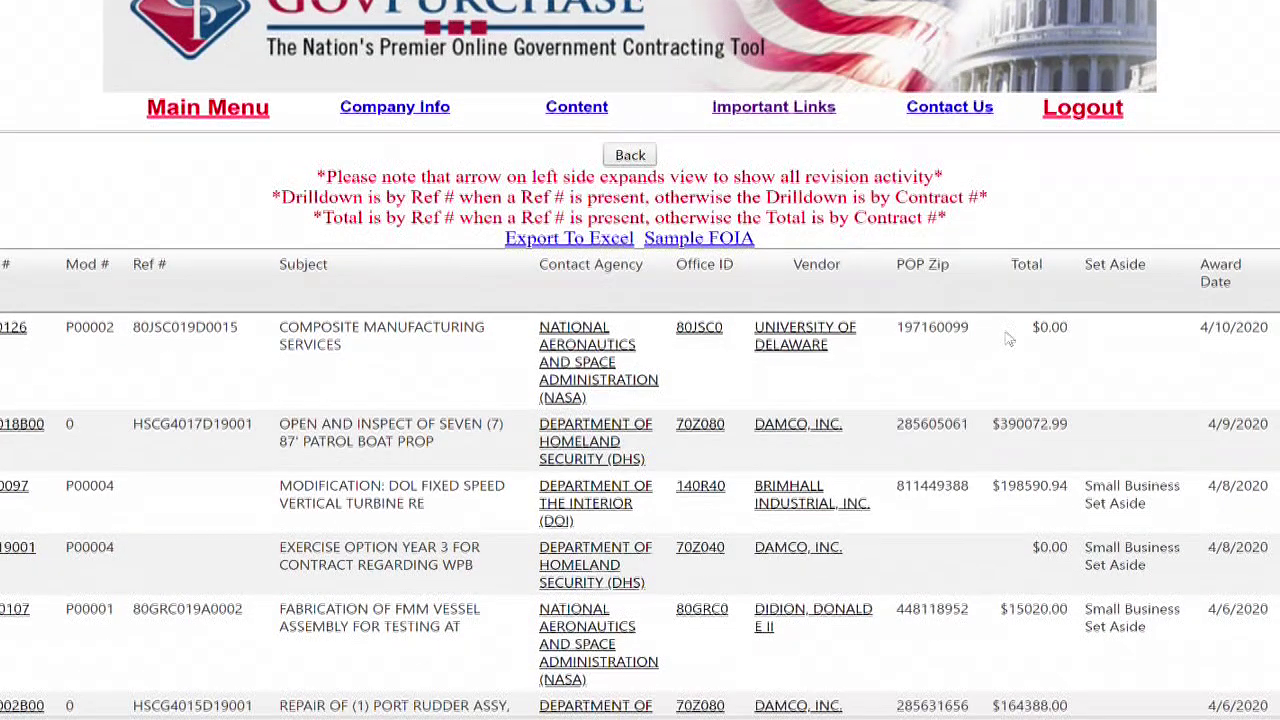
left_click(1021, 268)
left_click(1021, 270)
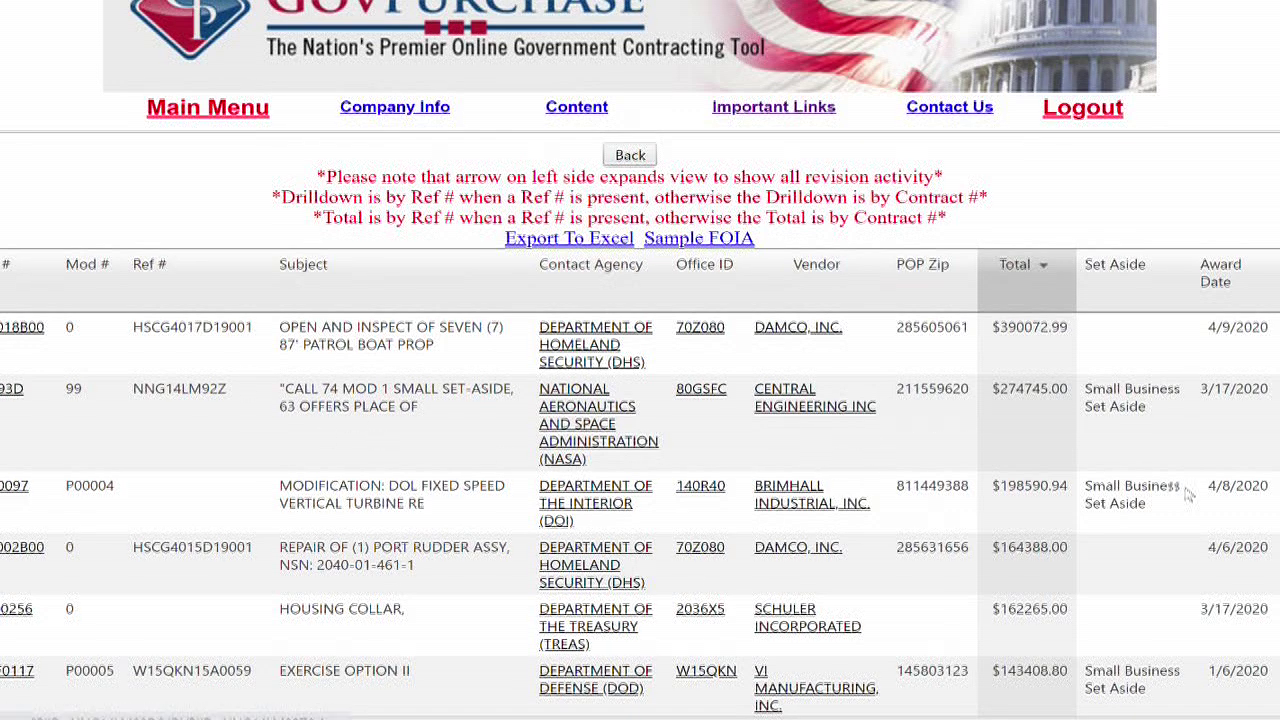
Examine the sorted award list, comparing contract subjects, agencies, vendors, totals and set-asides from the largest awards down
scroll(1190, 514, "down", 1)
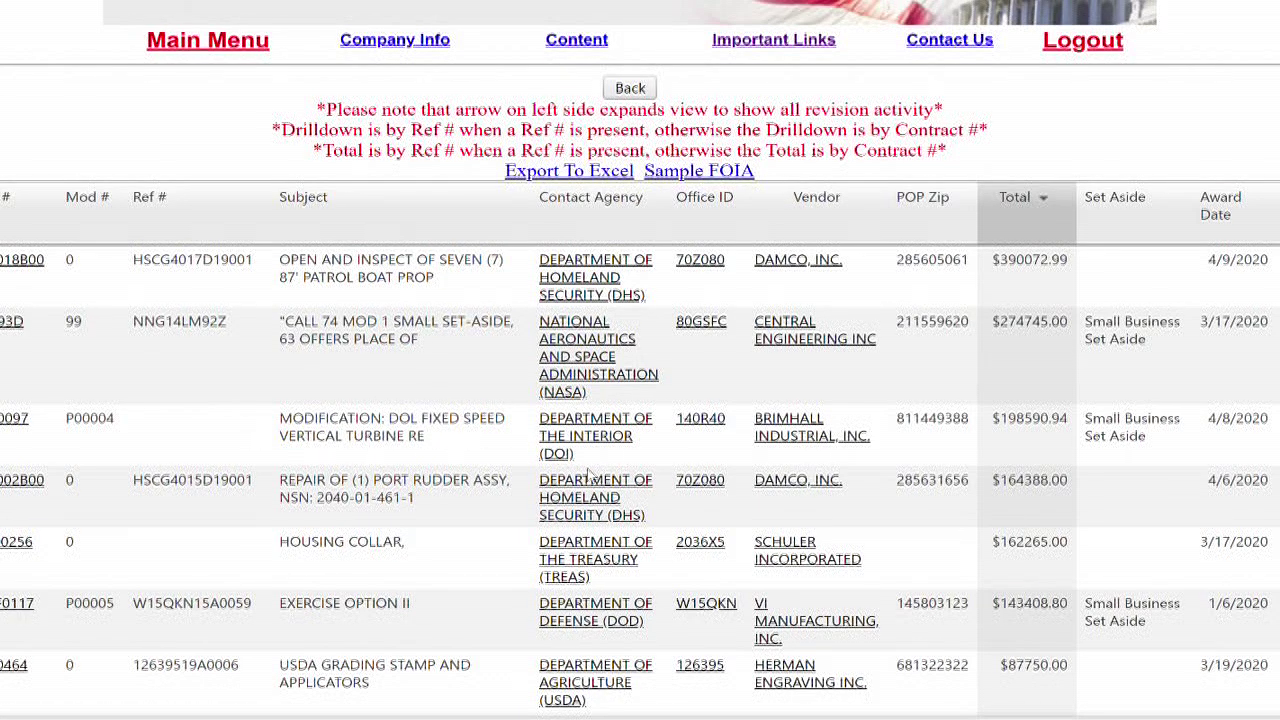
scroll(1114, 523, "down", 1)
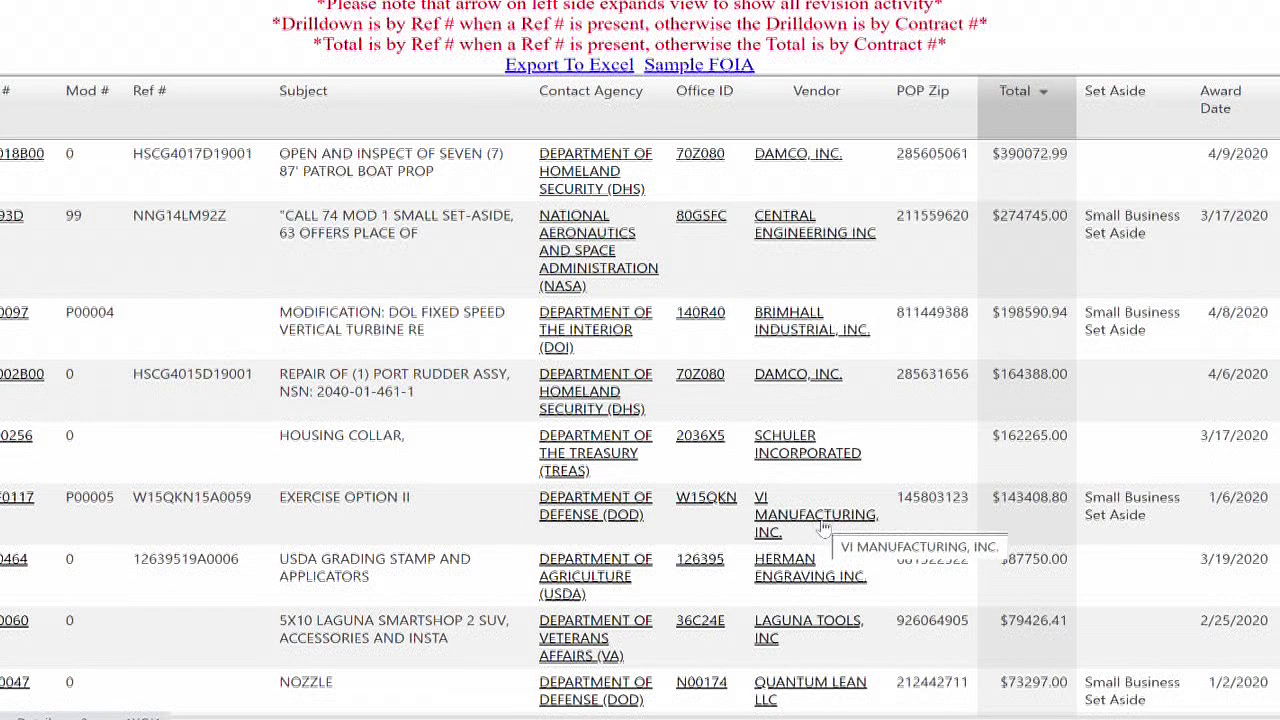
scroll(1157, 601, "down", 1)
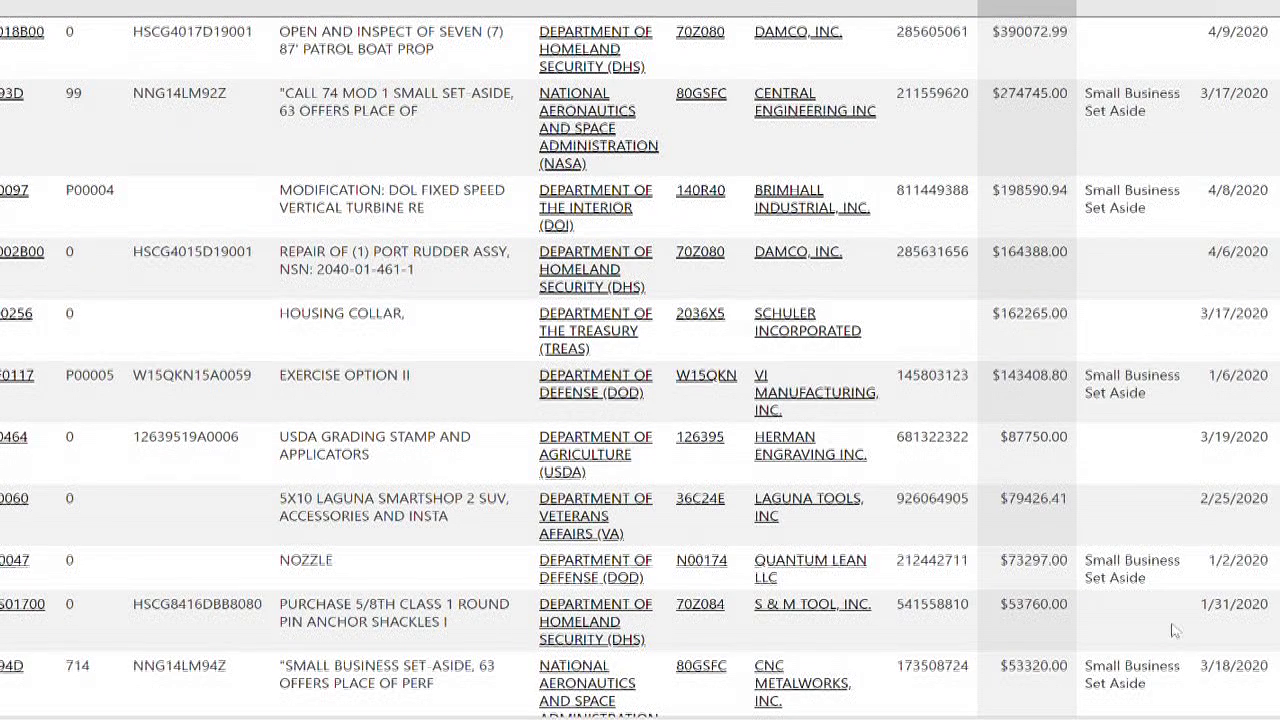
scroll(1172, 630, "down", 1)
scroll(1174, 630, "down", 1)
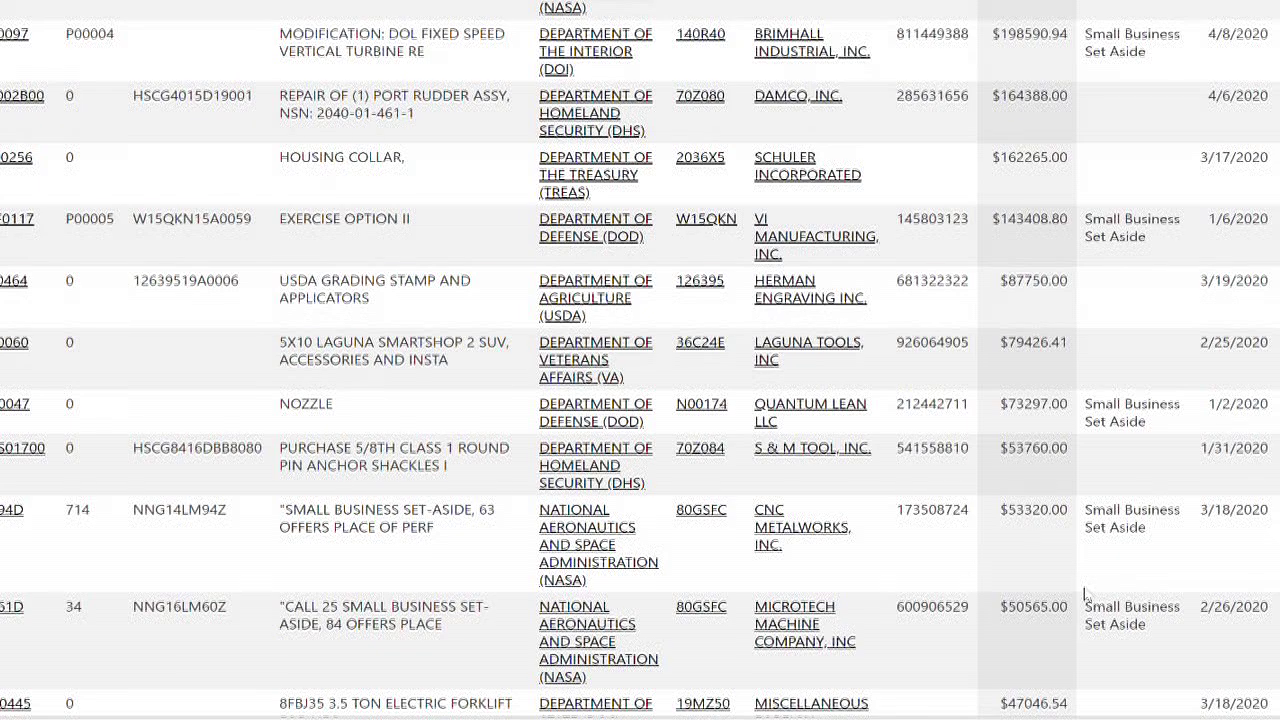
scroll(1086, 595, "down", 1)
scroll(1086, 595, "down", 2)
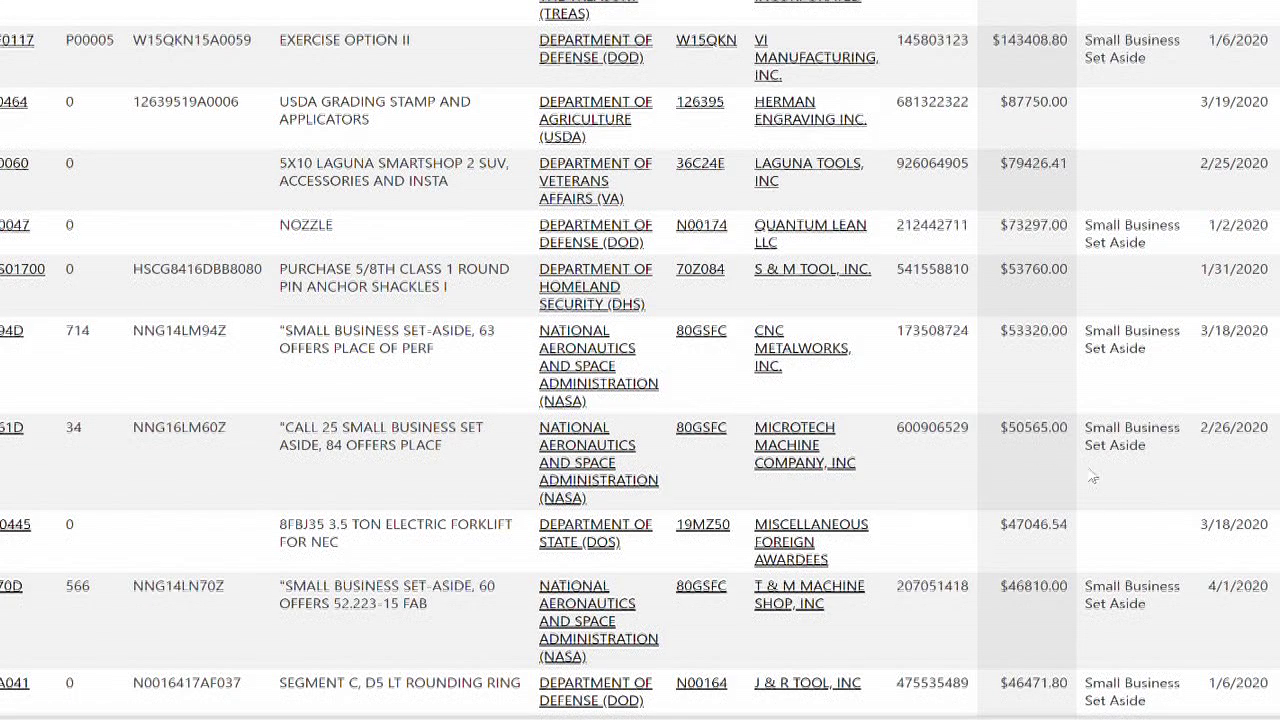
Examine the next awards further down the NAICS 332710 list, comparing their subjects, vendors, totals and set-asides
scroll(1093, 478, "down", 1)
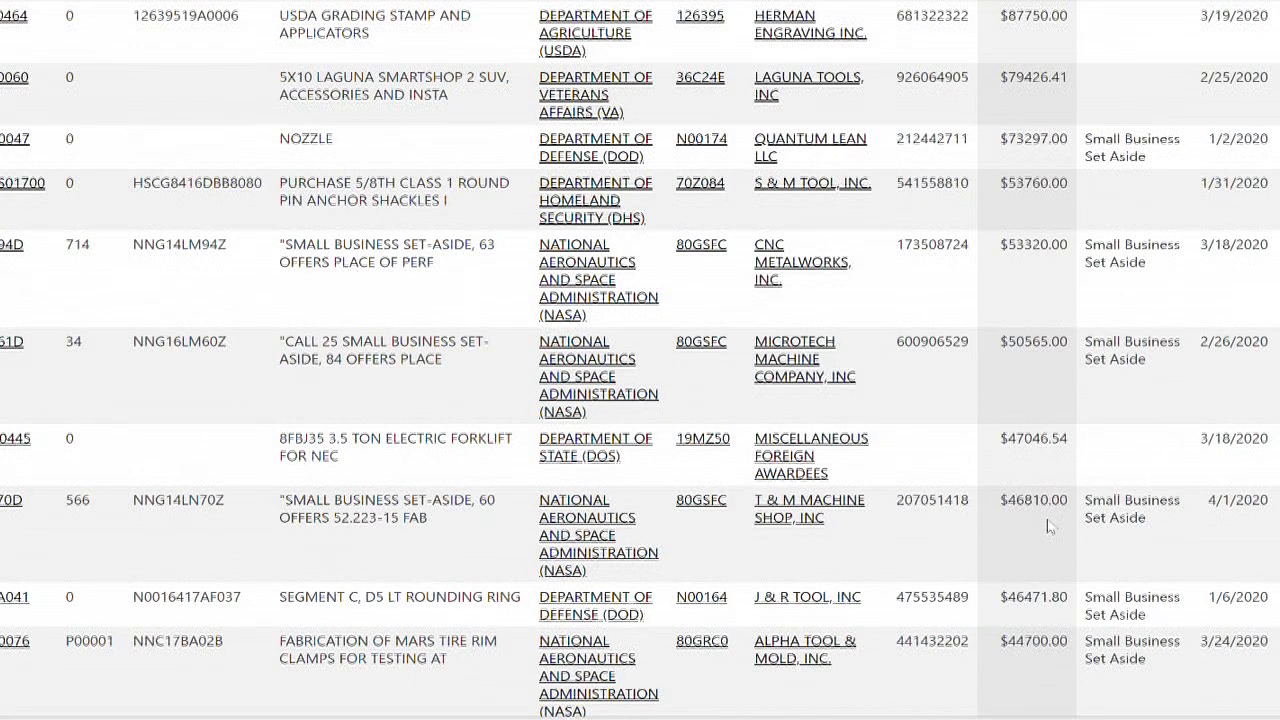
scroll(1050, 527, "down", 1)
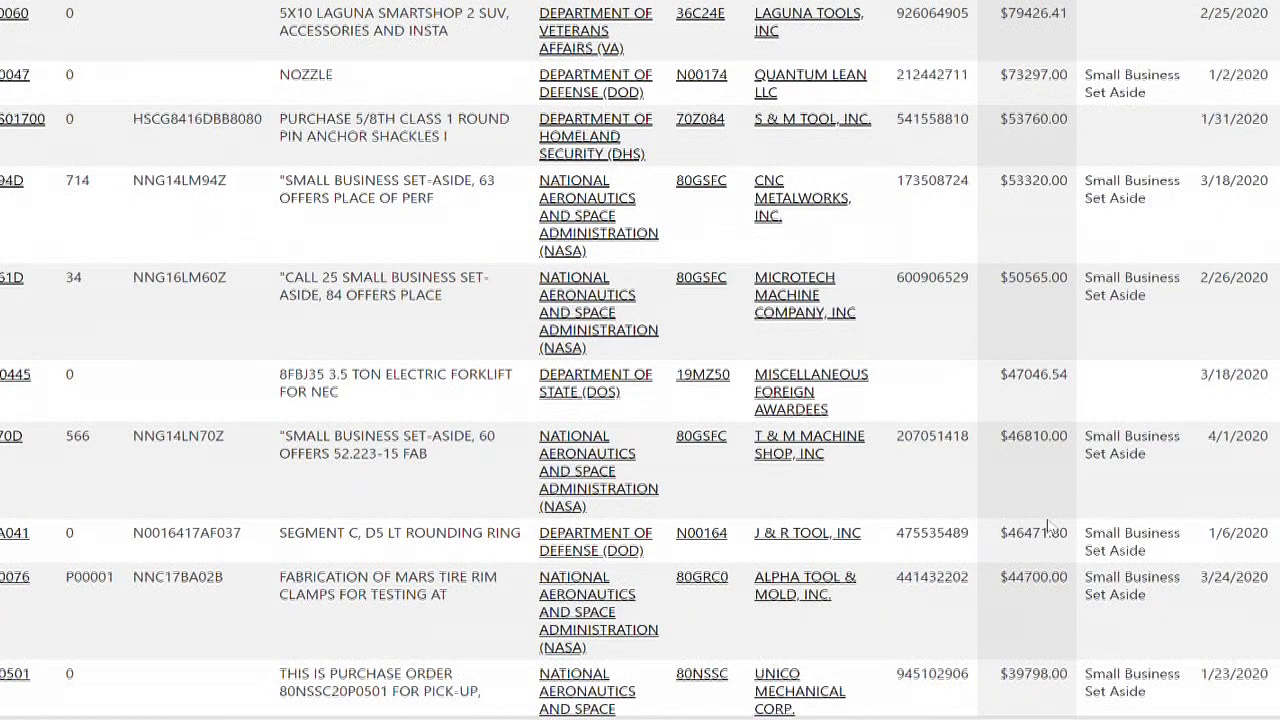
scroll(1048, 527, "down", 1)
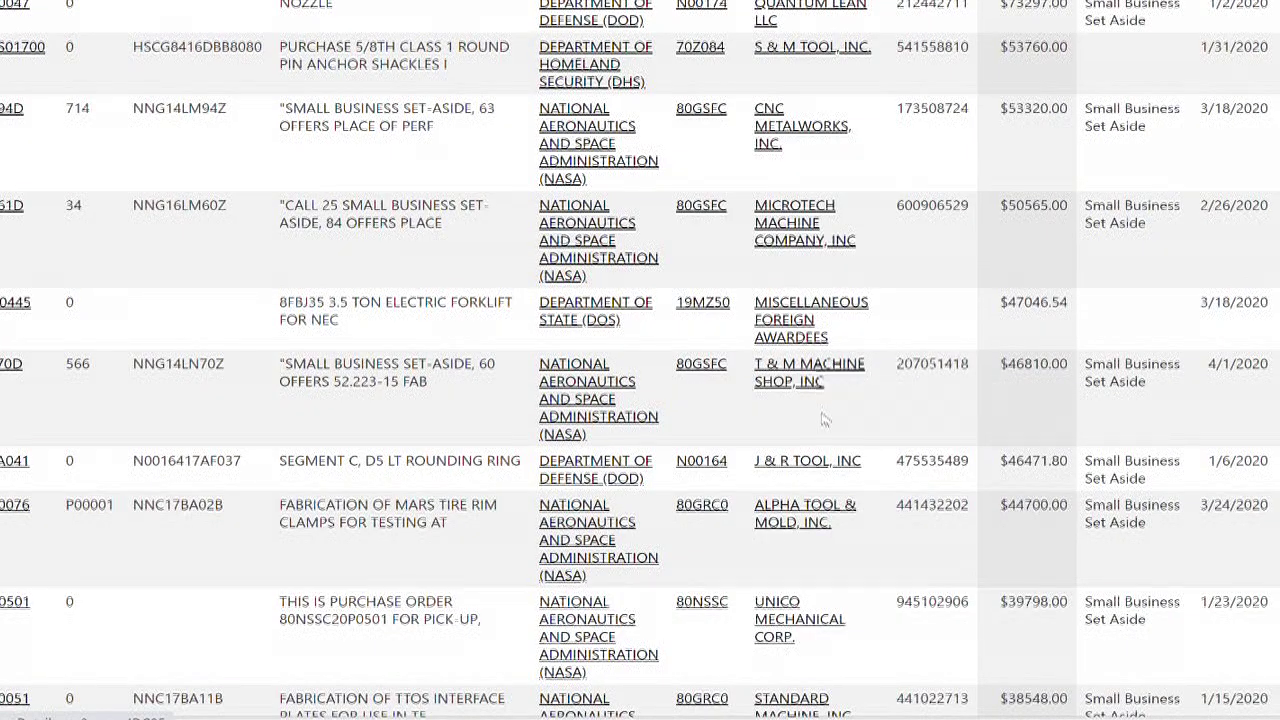
scroll(821, 412, "down", 2)
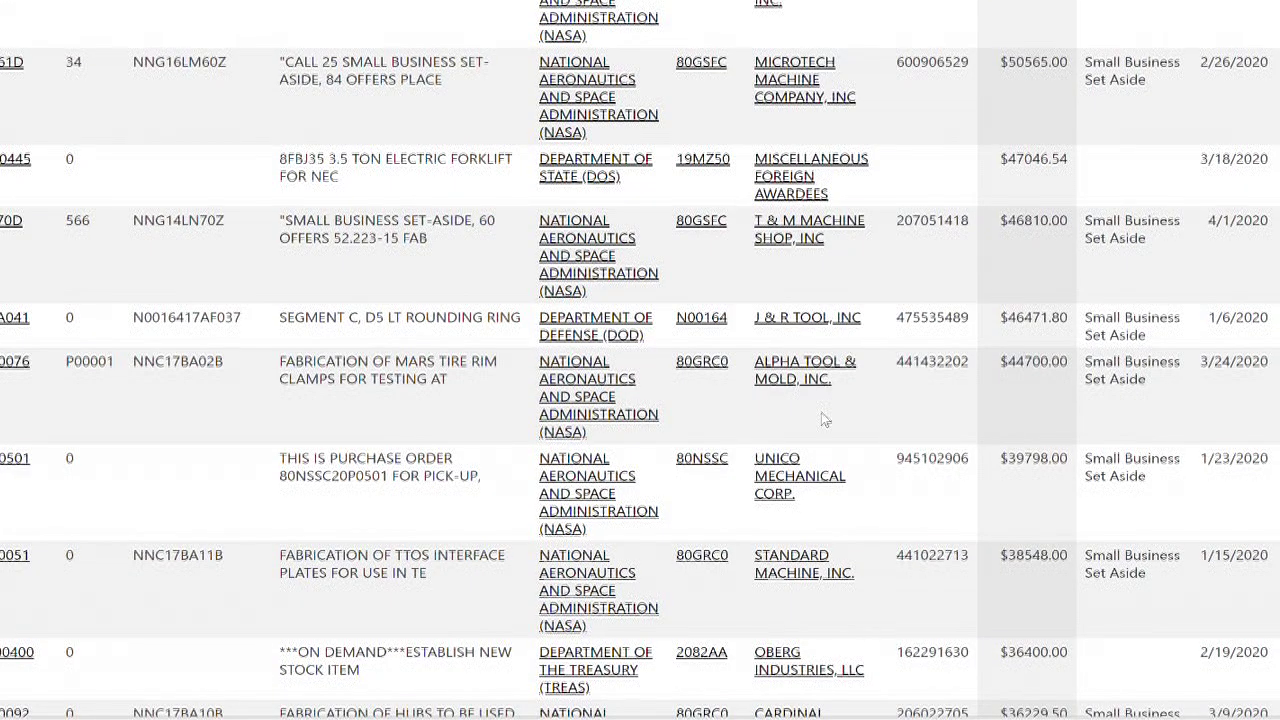
Start a new Award History search from the main menu for 2020 awards under NAICS code 561720
scroll(821, 412, "up", 10)
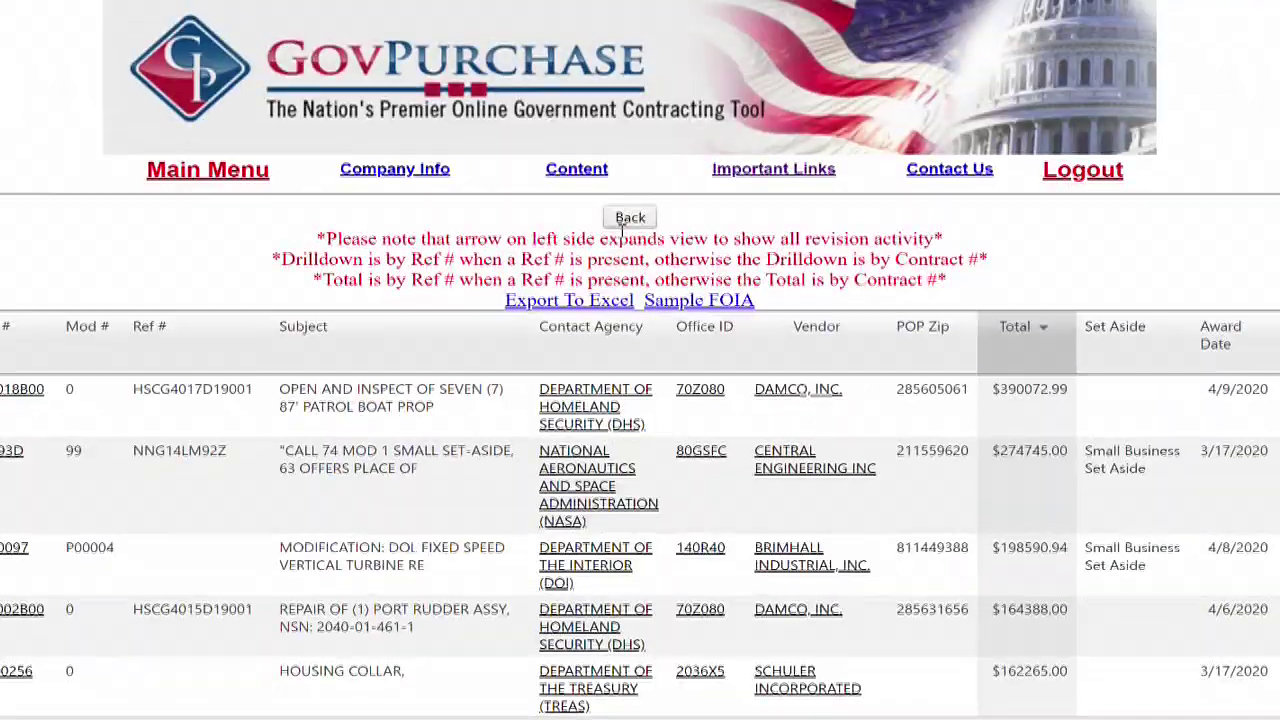
left_click(208, 170)
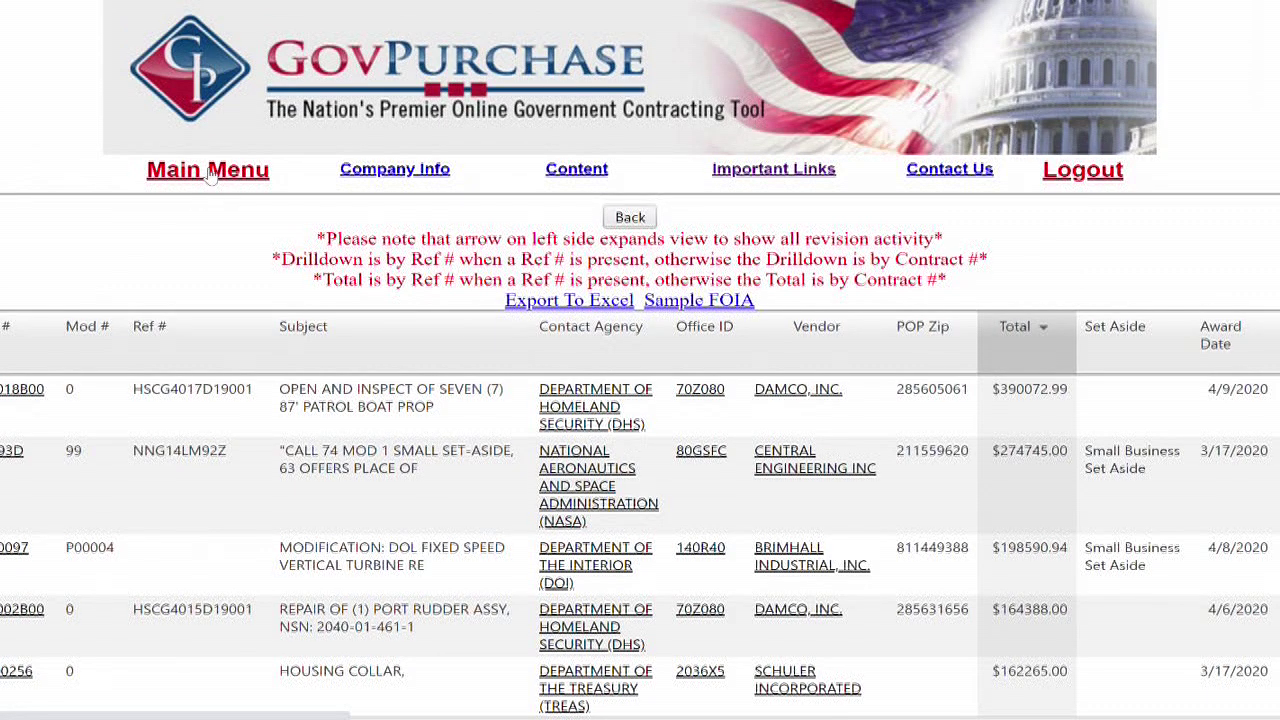
left_click(1052, 648)
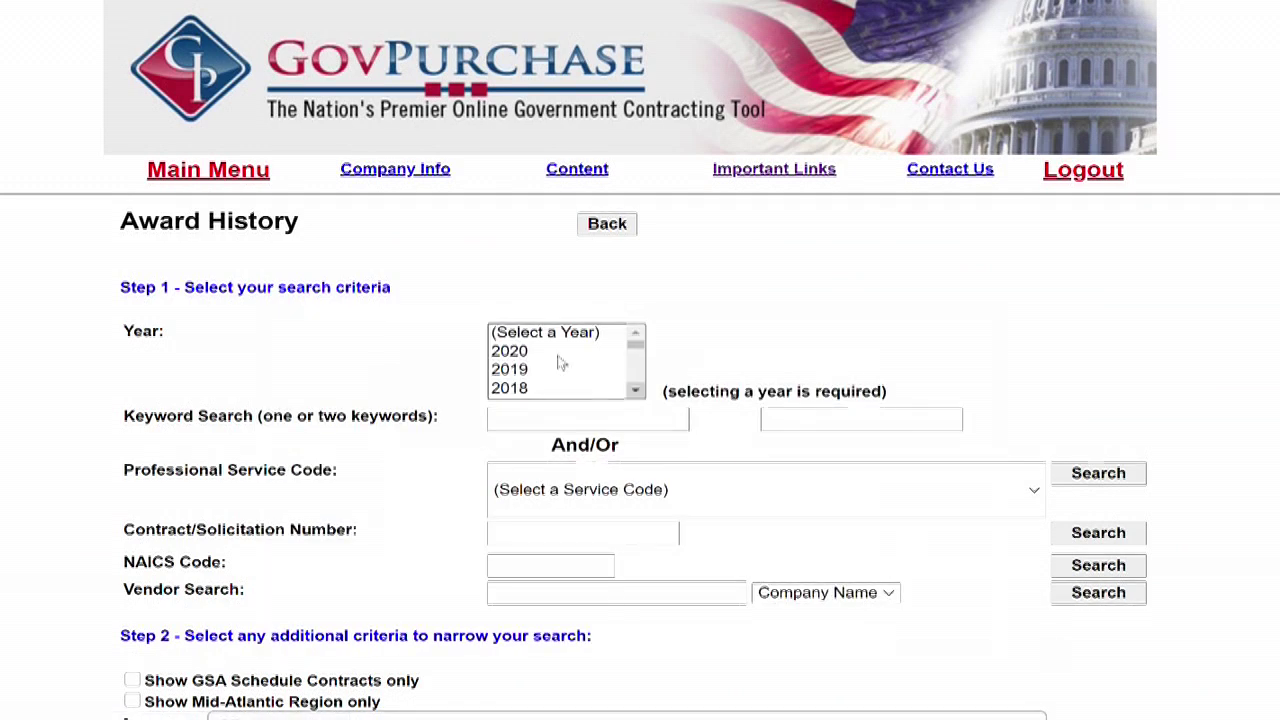
left_click(512, 352)
left_click(598, 564)
scroll(597, 566, "down", 1)
left_click(575, 489)
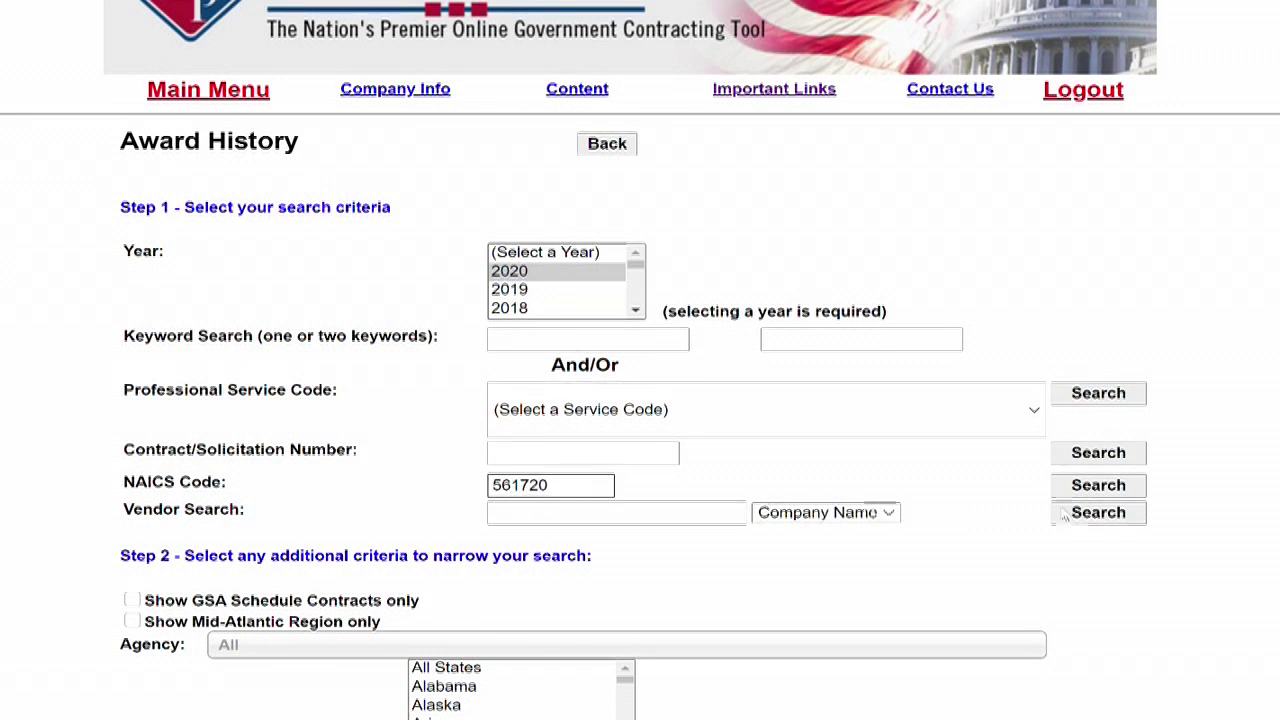
left_click(1095, 488)
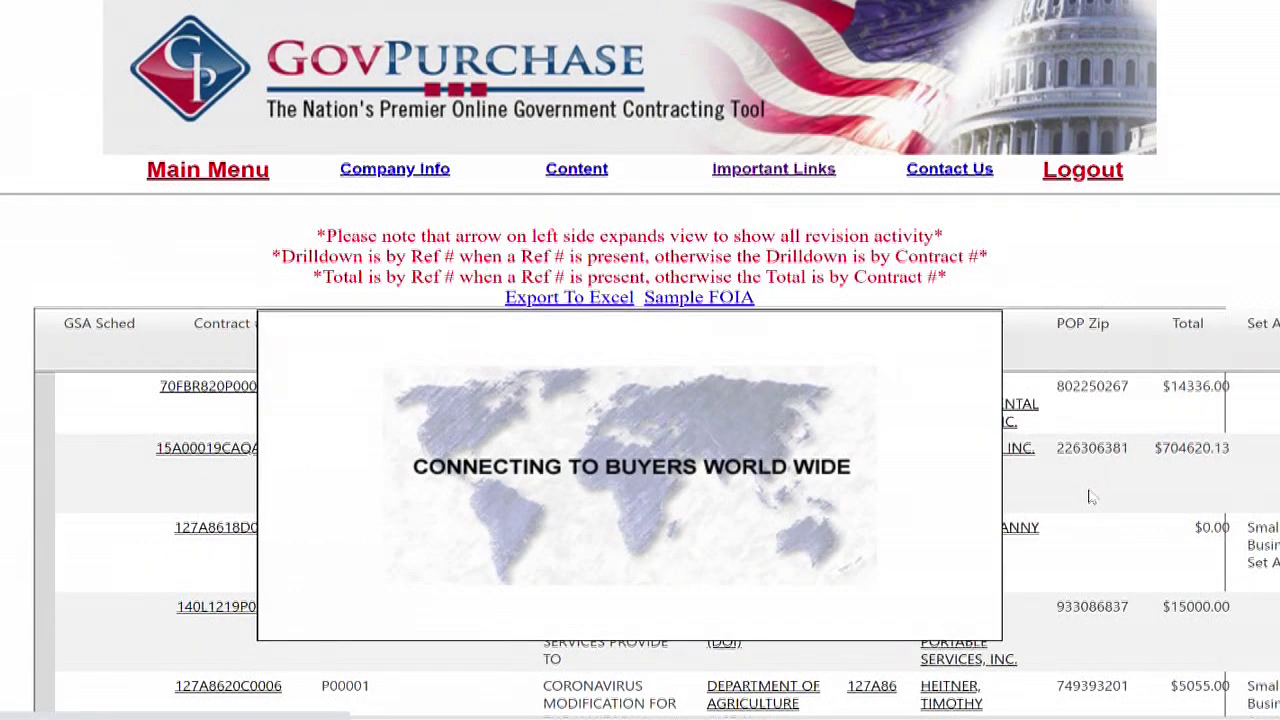
Sort the NAICS 561720 award results by Total in descending order
scroll(1092, 497, "down", 2)
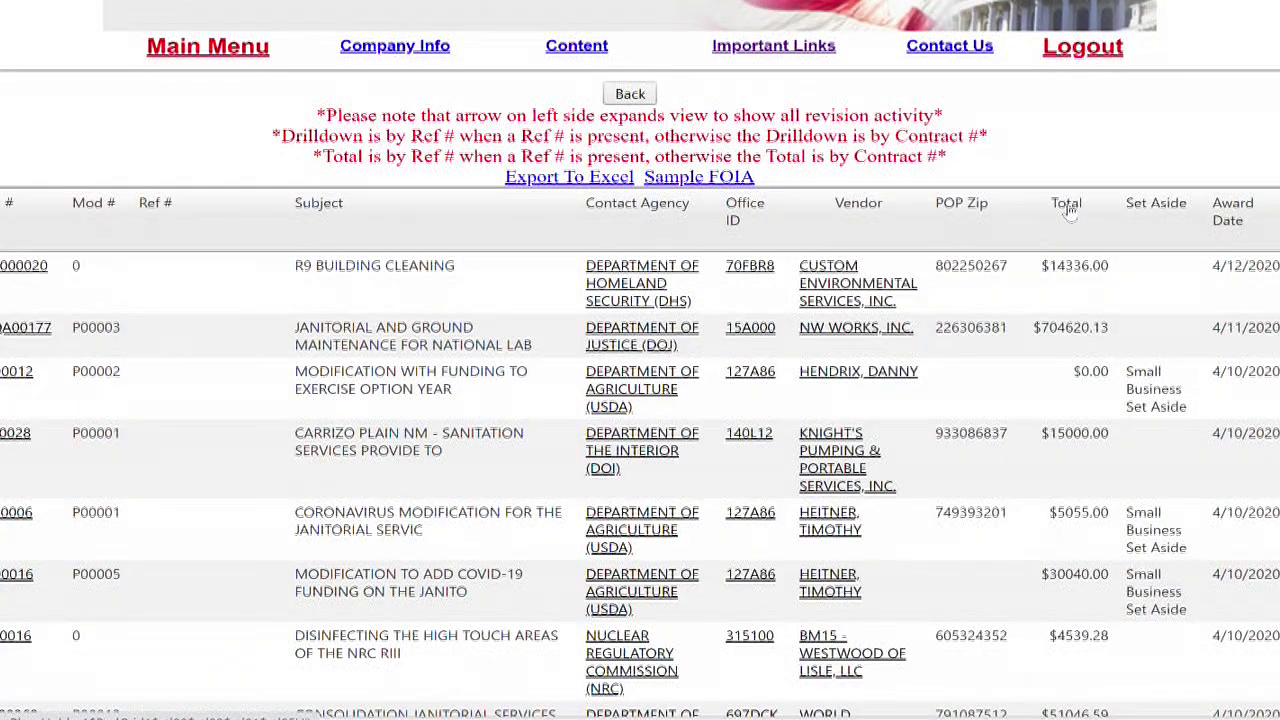
left_click(1066, 205)
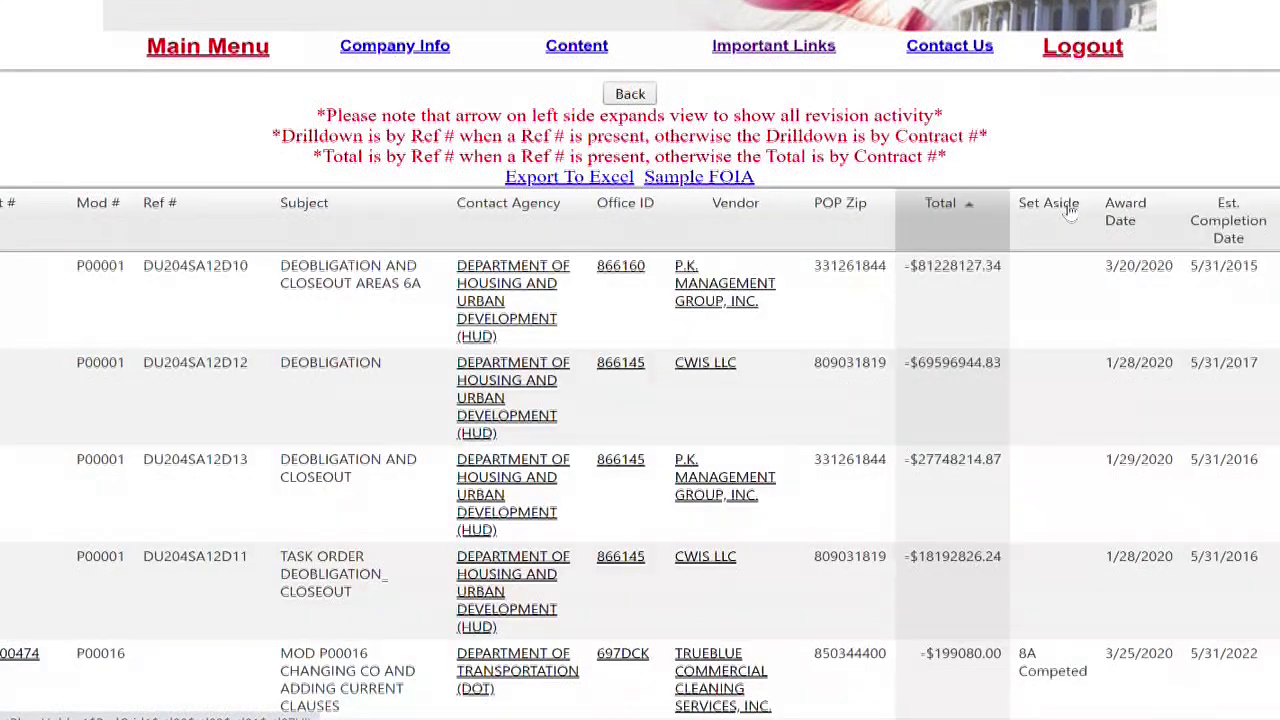
left_click(938, 204)
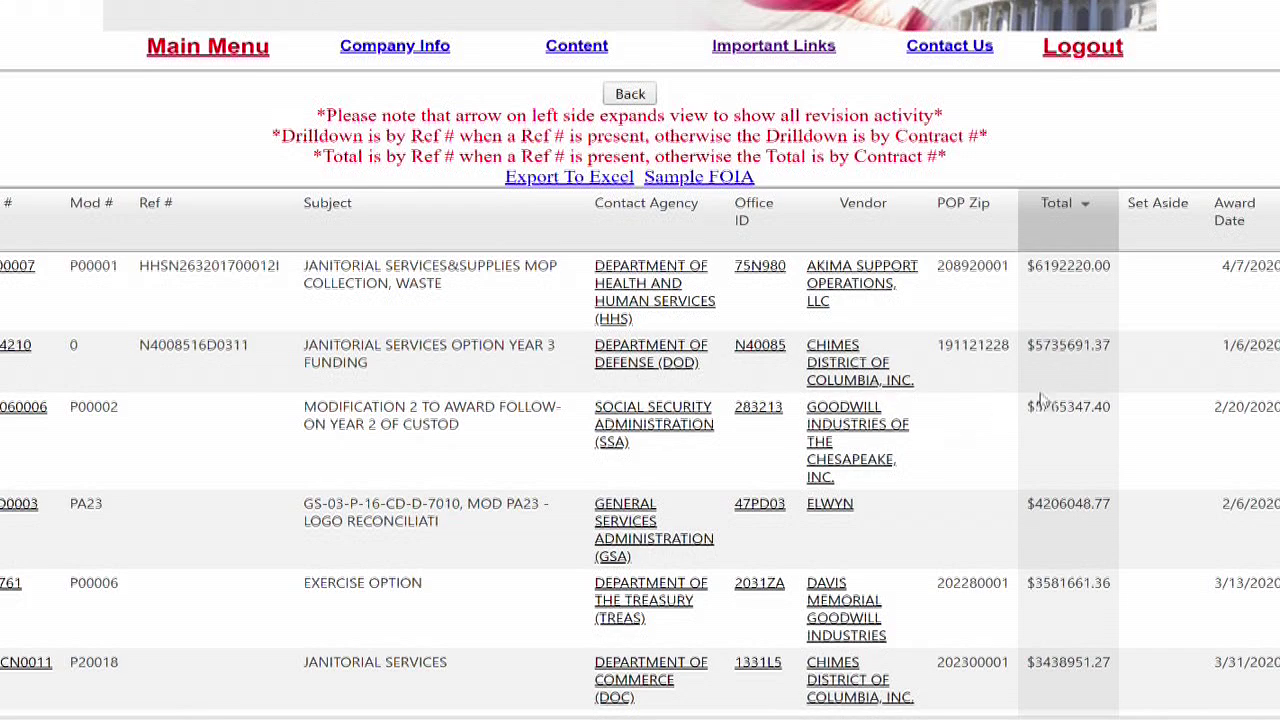
Look through the largest janitorial awards, view the vendor details of All Native Synergies Company and return to the results
scroll(955, 490, "down", 1)
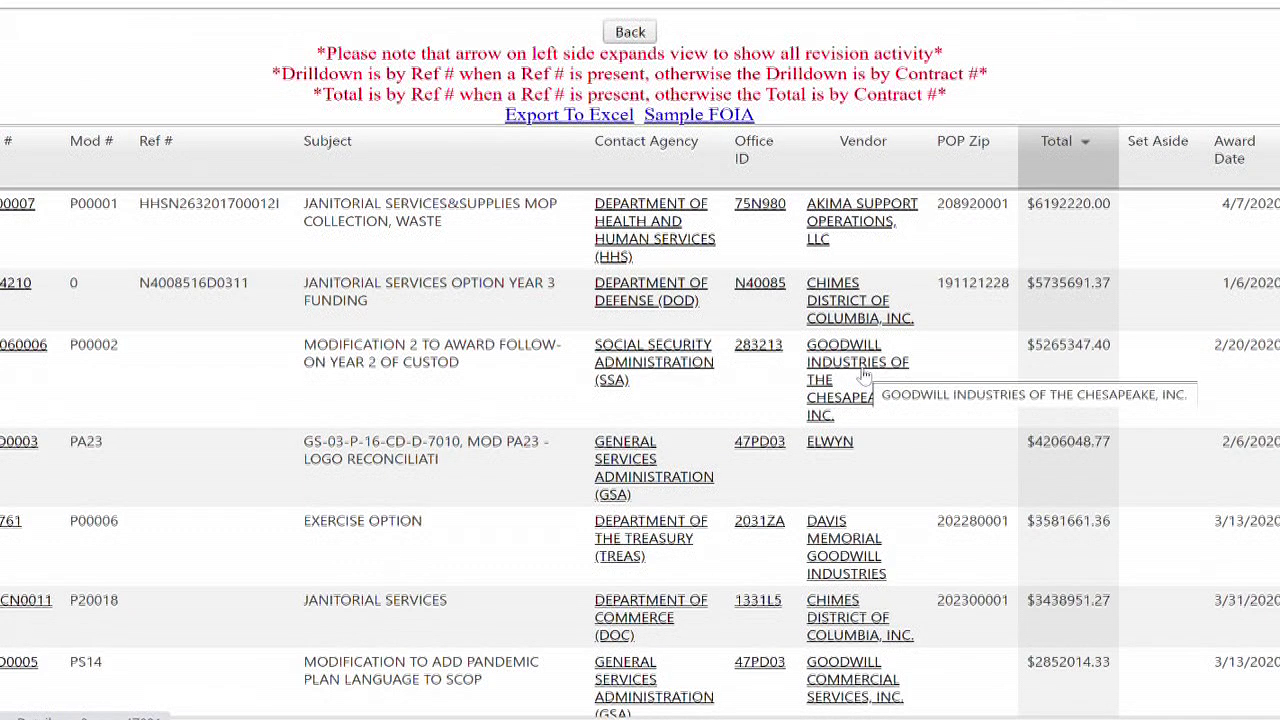
scroll(1082, 428, "down", 3)
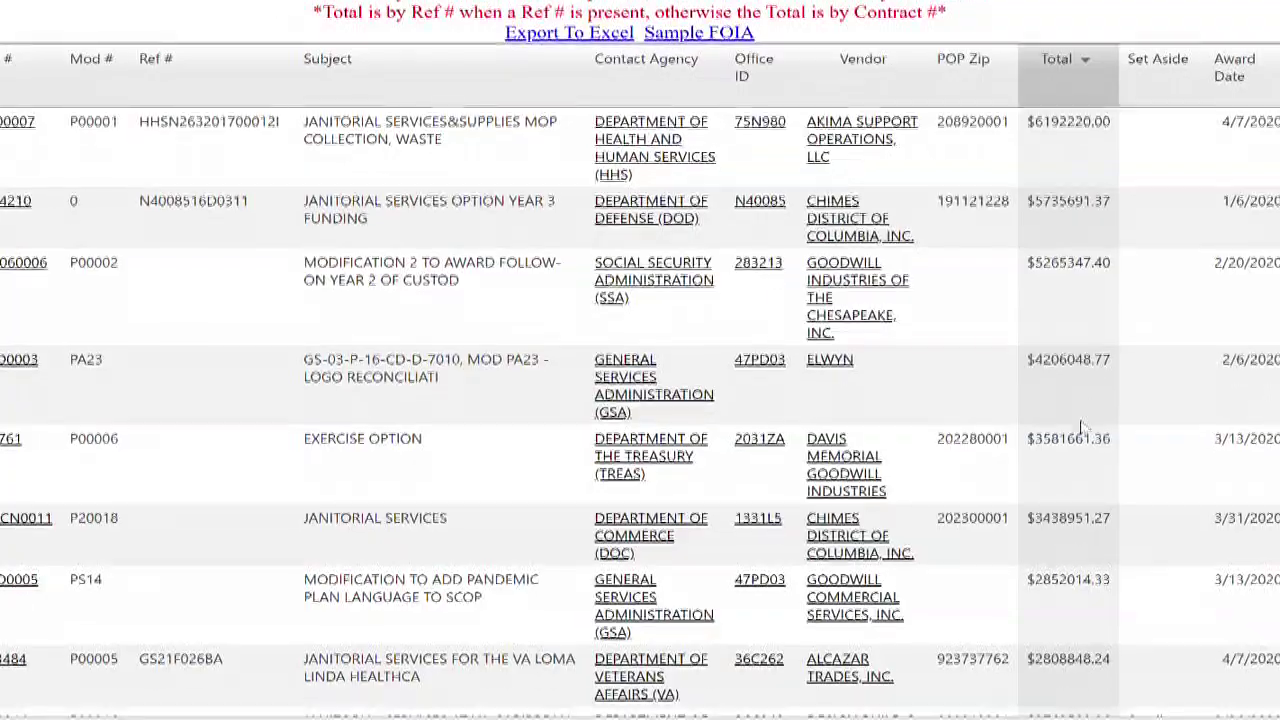
scroll(1082, 428, "down", 2)
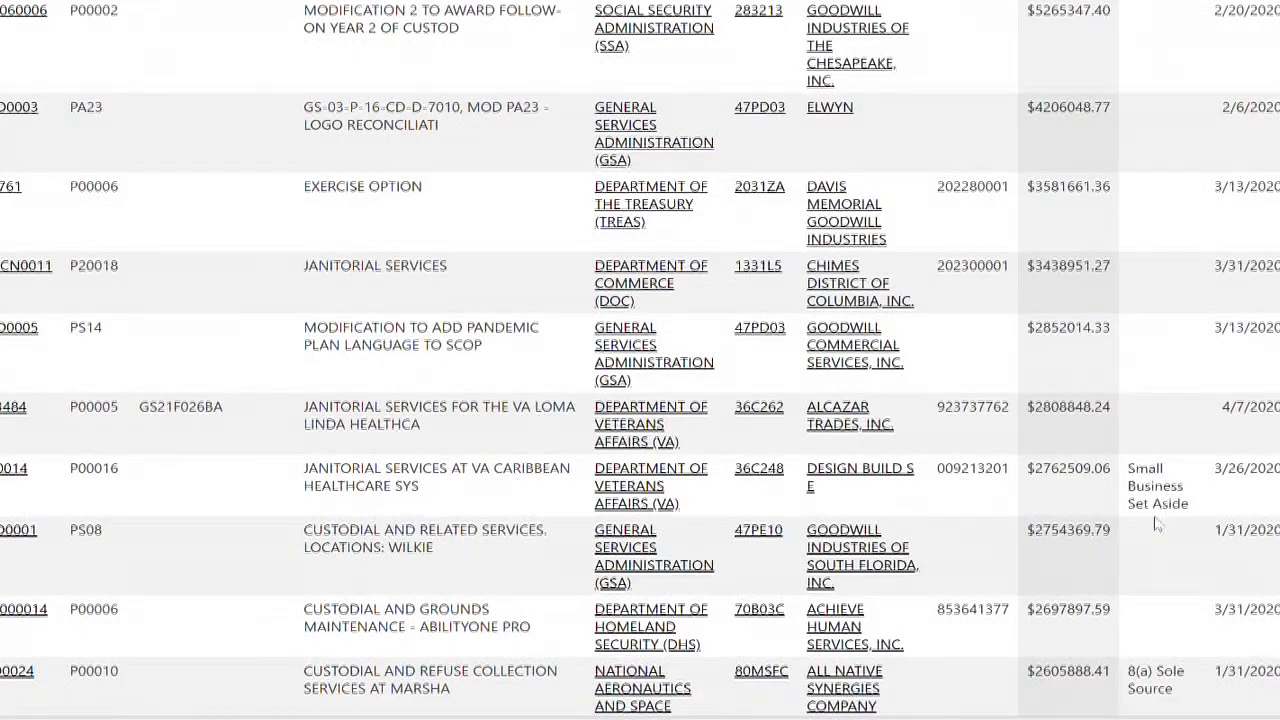
scroll(1157, 524, "down", 1)
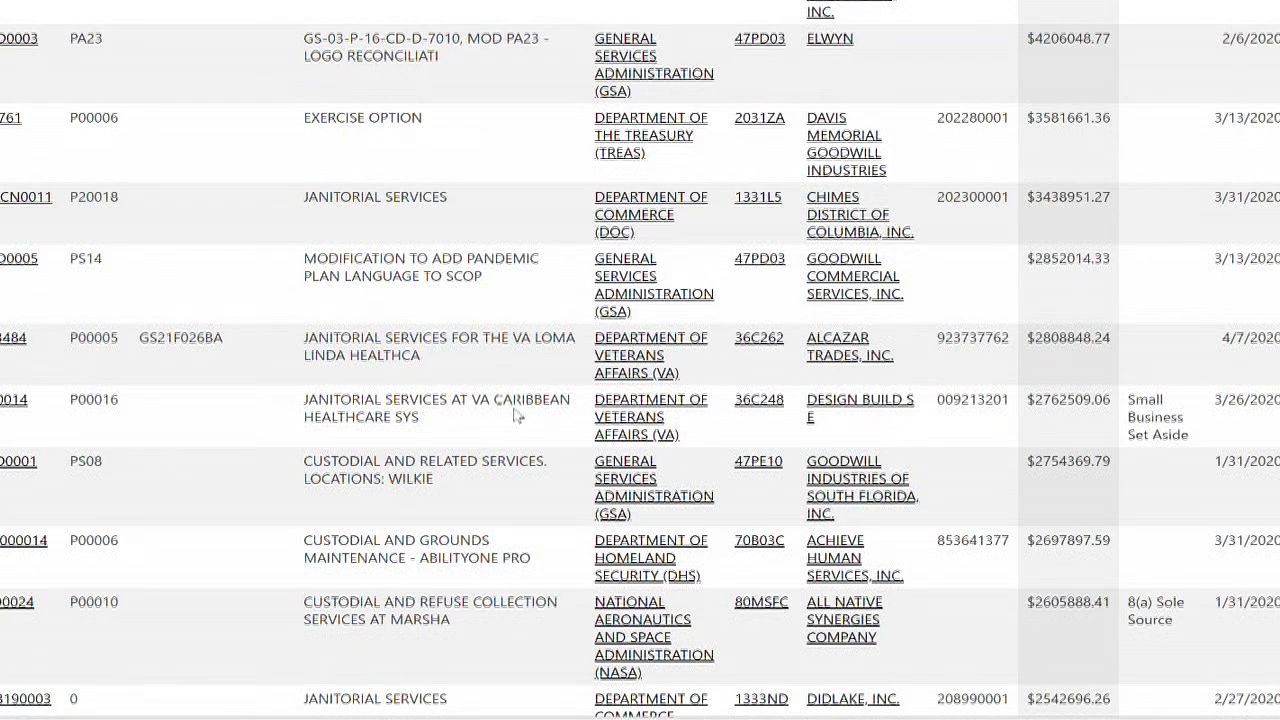
scroll(1100, 510, "down", 1)
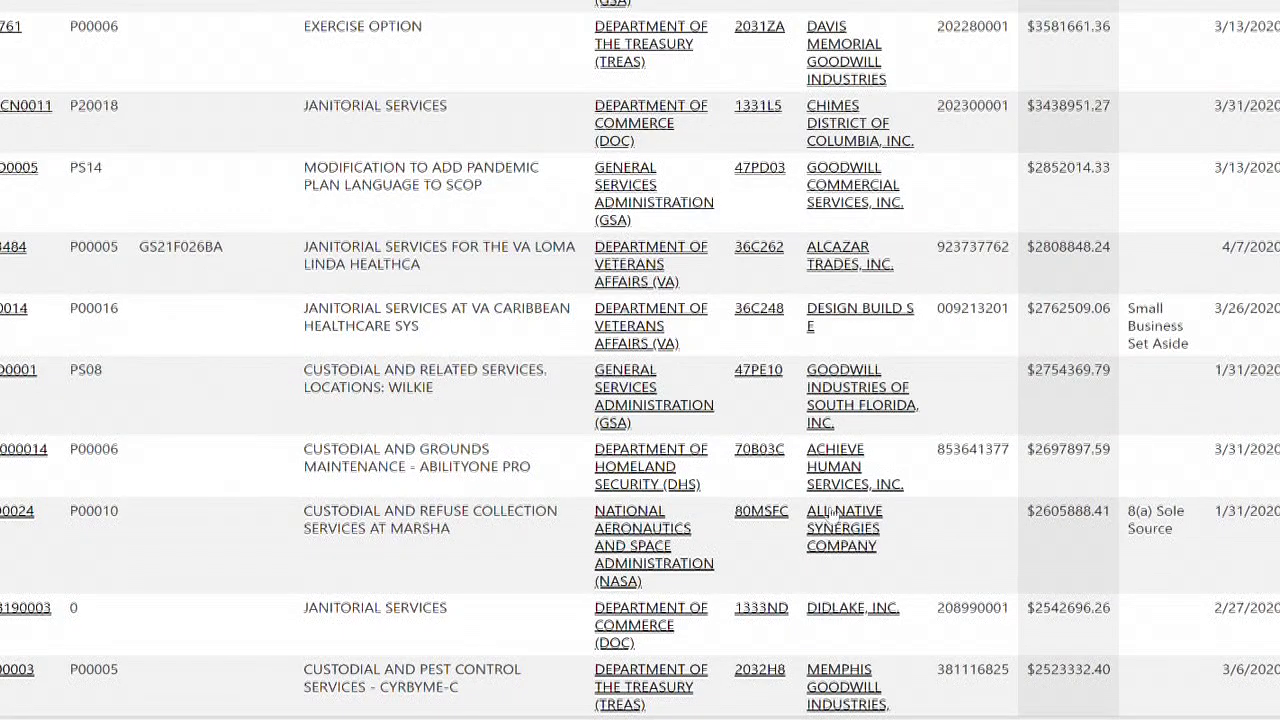
left_click(838, 537)
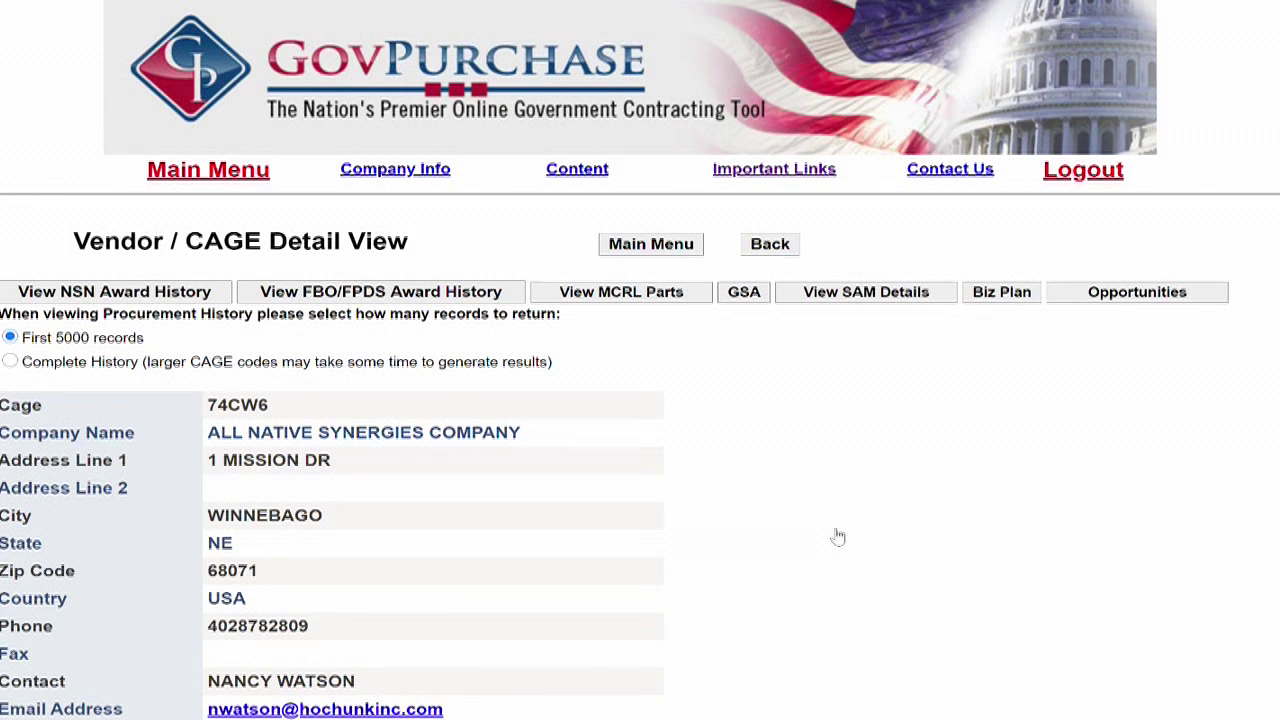
scroll(597, 479, "down", 1)
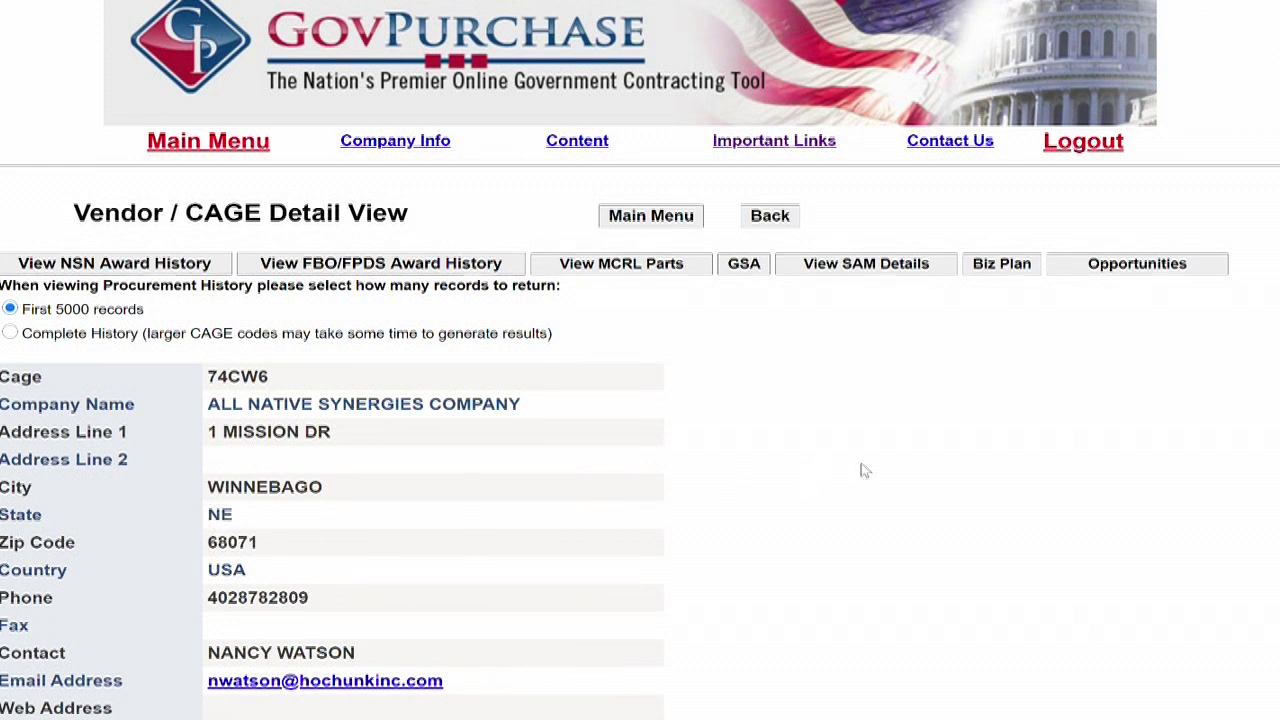
left_click(771, 220)
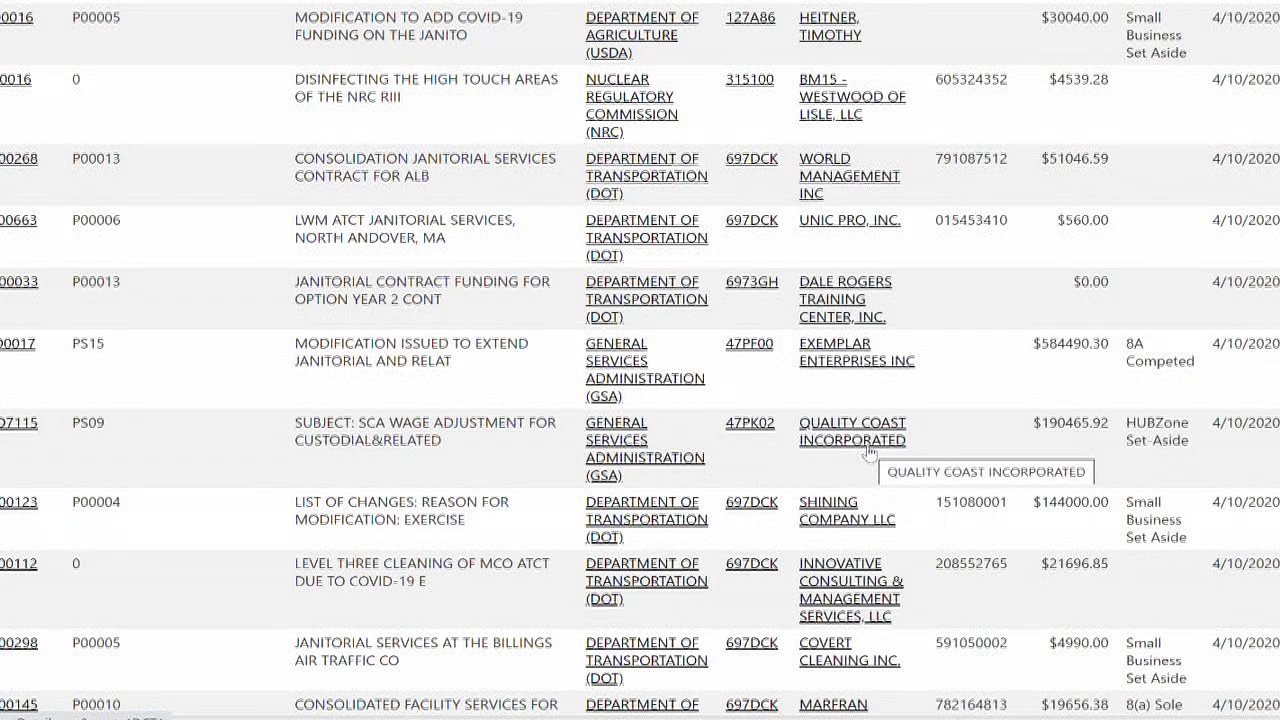
View the vendor details of Quality Coast Incorporated, the HUBZone set-aside awardee, and return to the award list
left_click(868, 450)
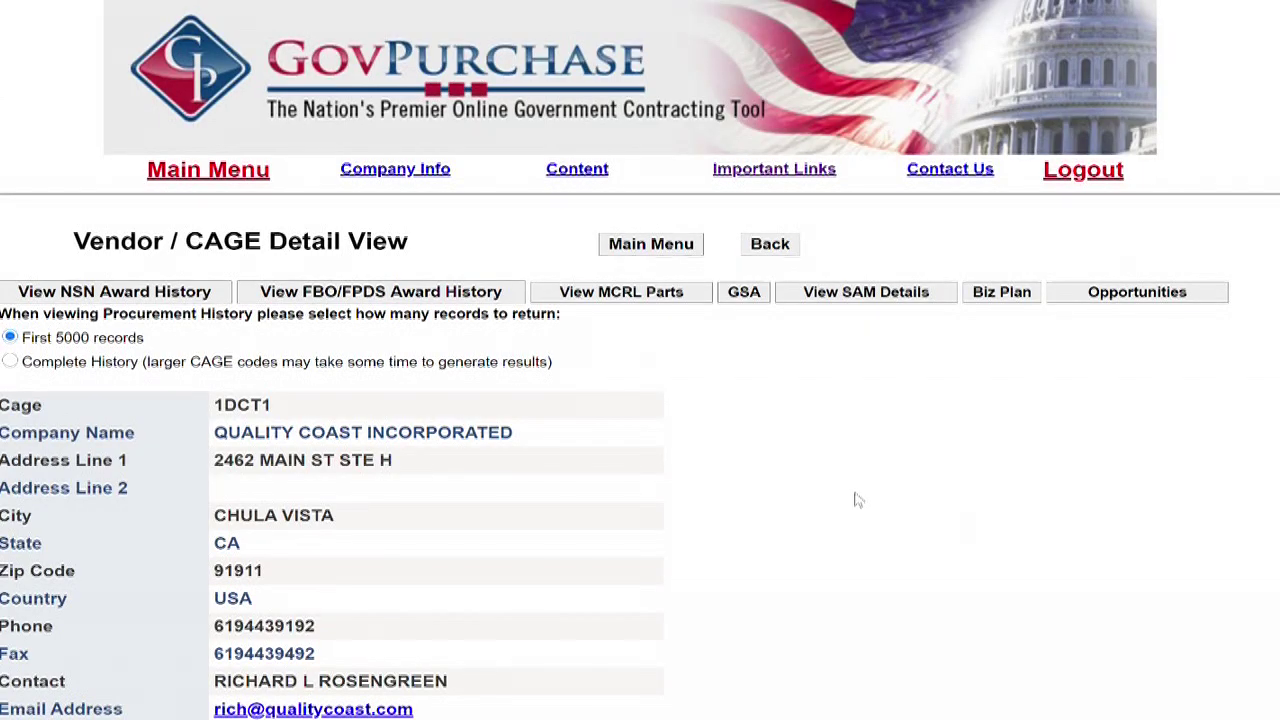
scroll(855, 500, "down", 1)
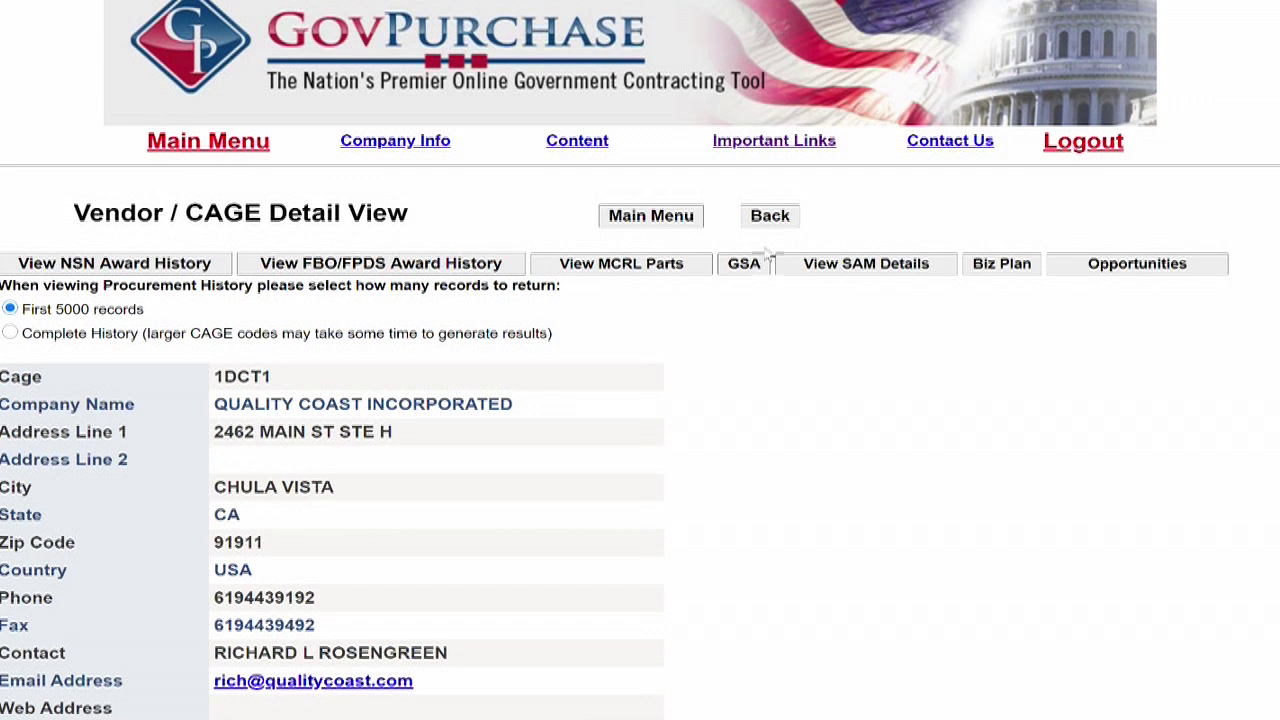
left_click(777, 217)
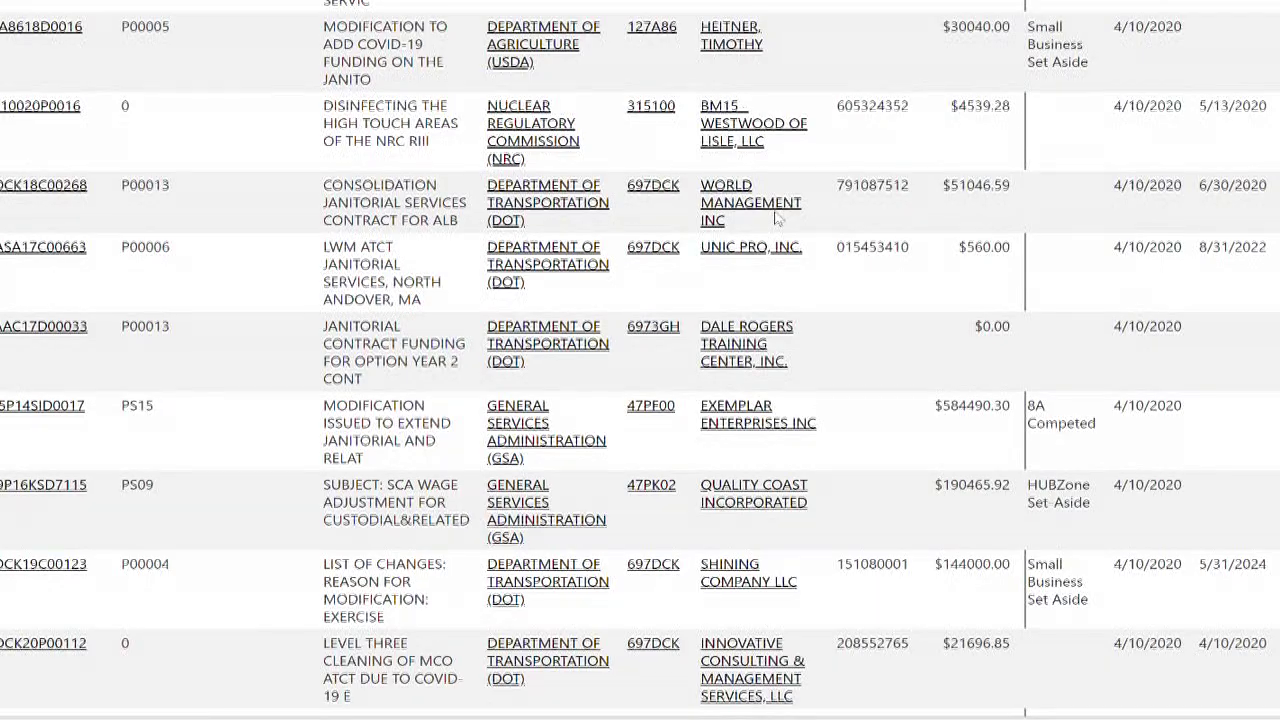
View the Department of Transportation agency contacts for the level three cleaning award at MCO ATCT and return to the list
scroll(860, 420, "right", 2)
scroll(860, 420, "down", 1)
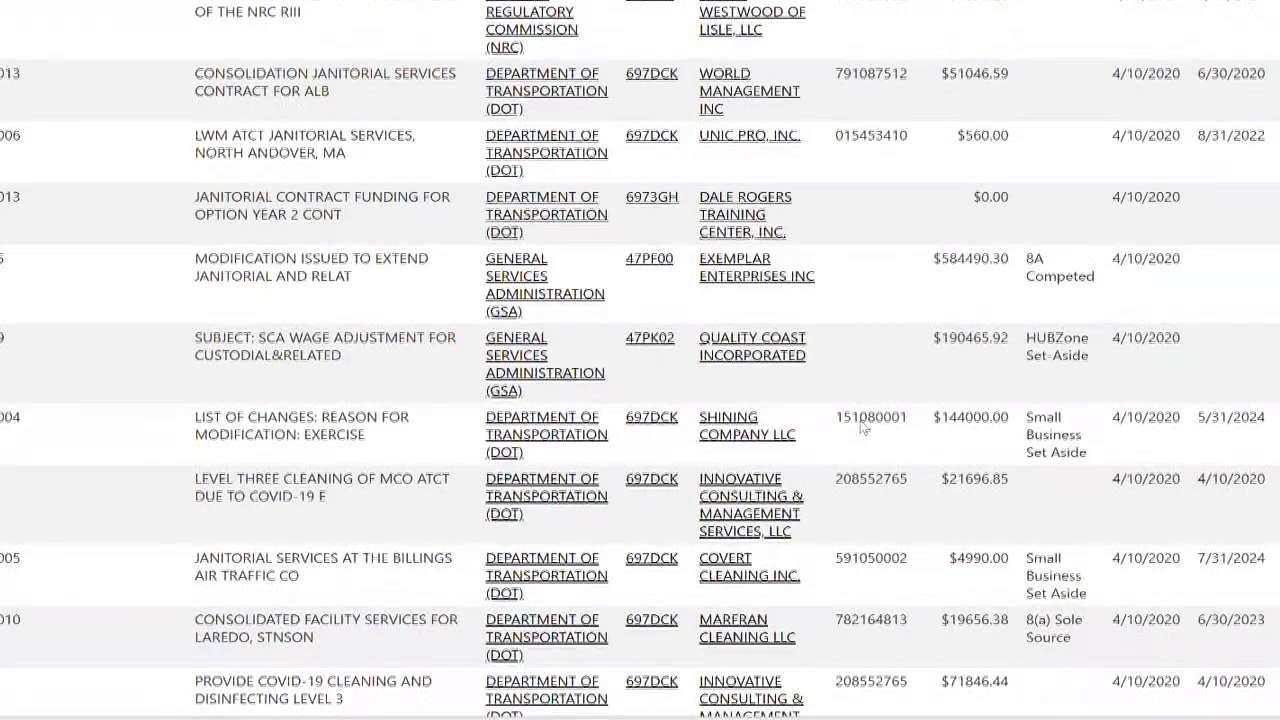
left_click(561, 503)
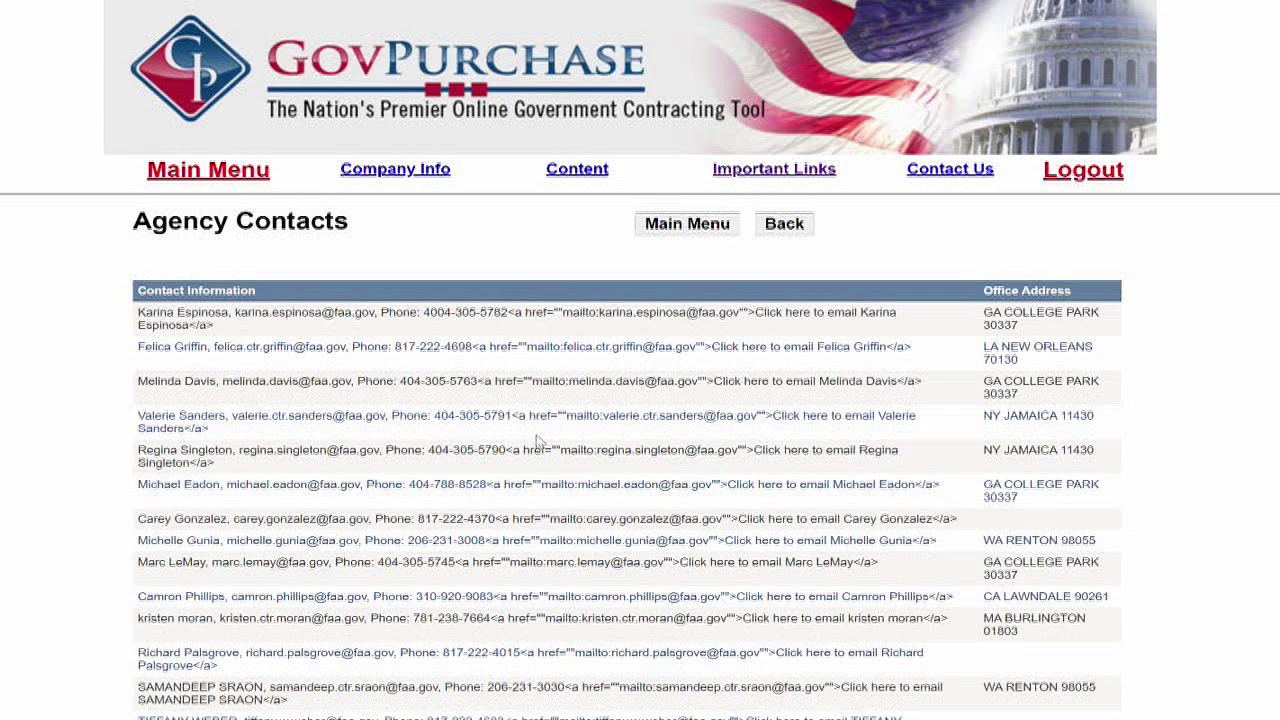
left_click(786, 226)
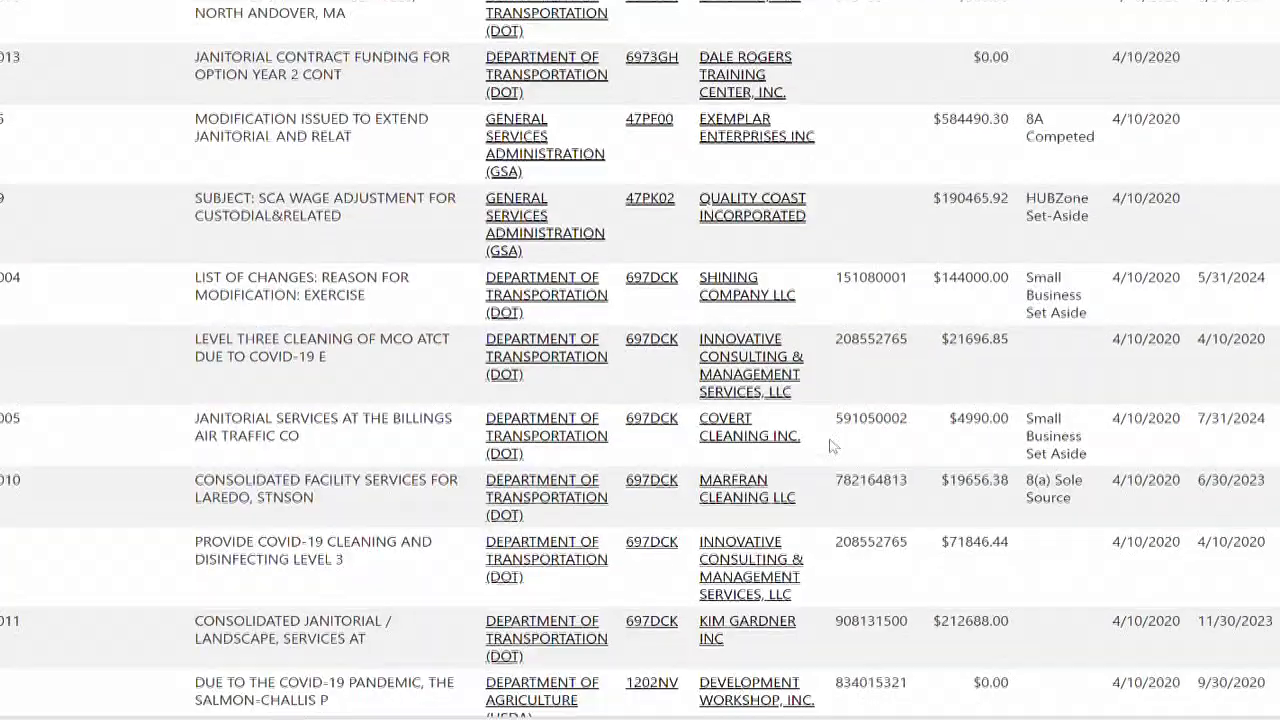
View the Department of Veterans Affairs agency contacts for the COVID-19 temporary staffing award and return to the list
scroll(830, 446, "down", 4)
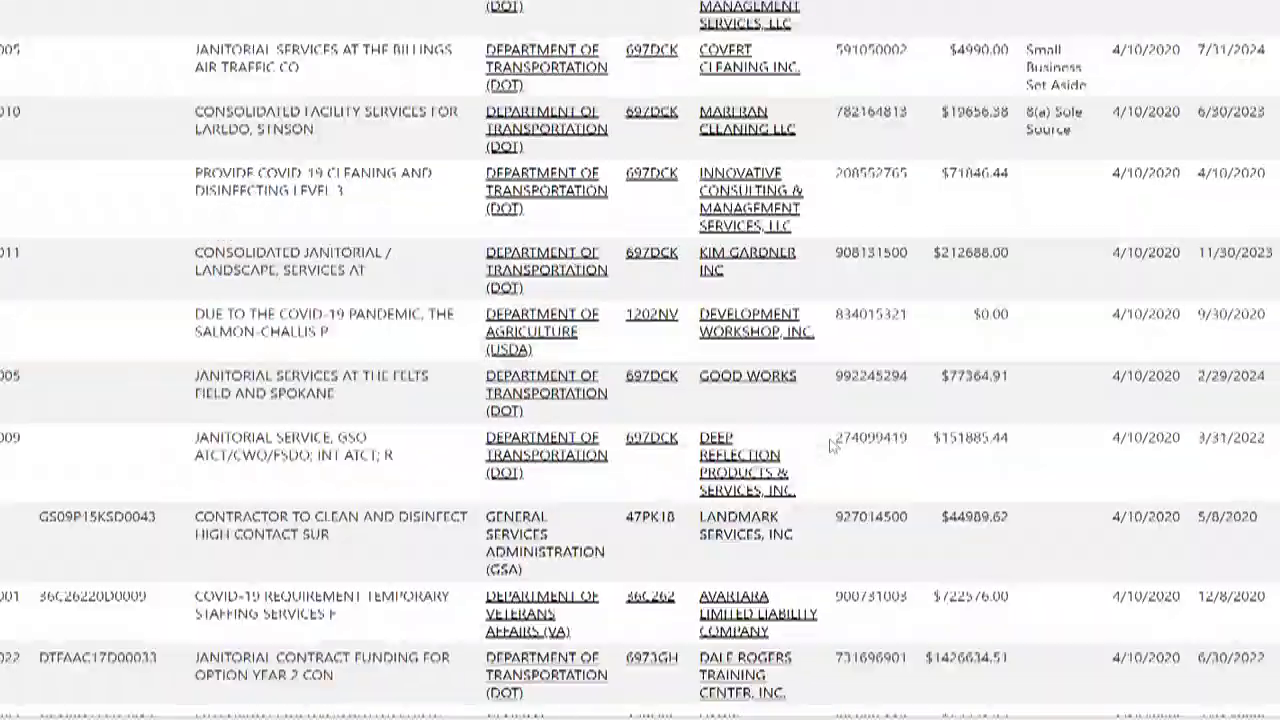
scroll(830, 446, "down", 2)
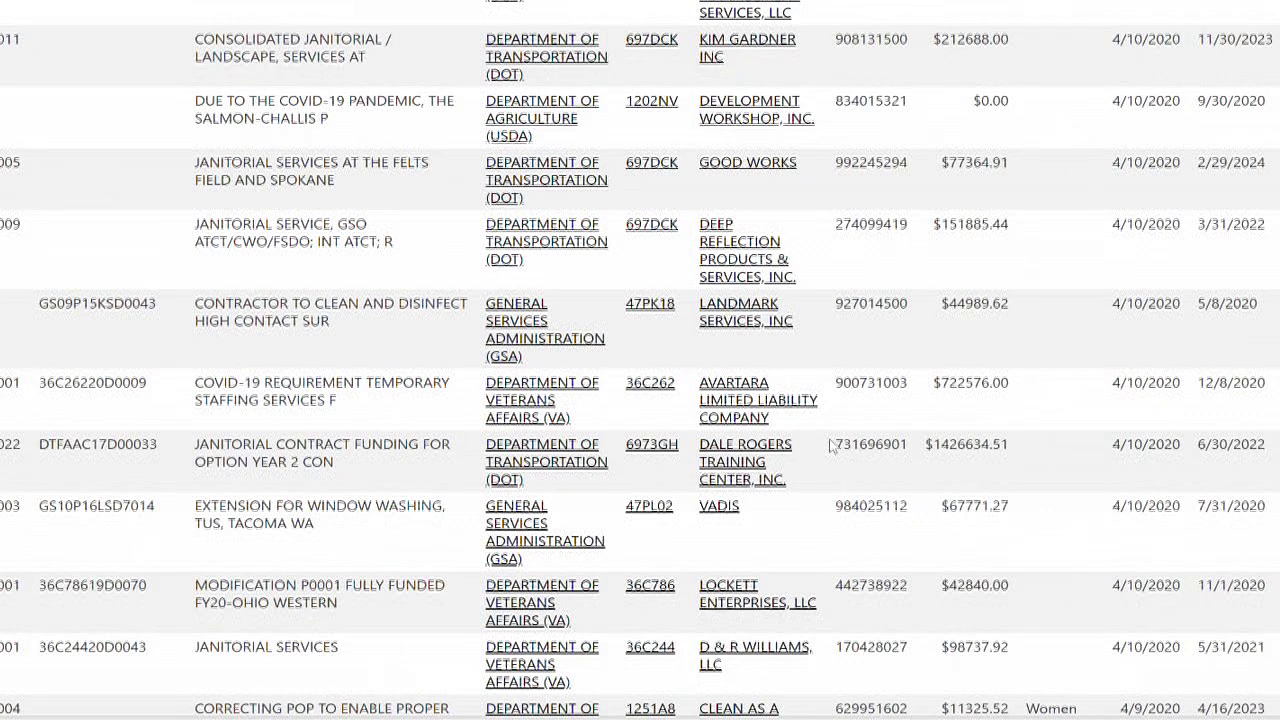
left_click(545, 393)
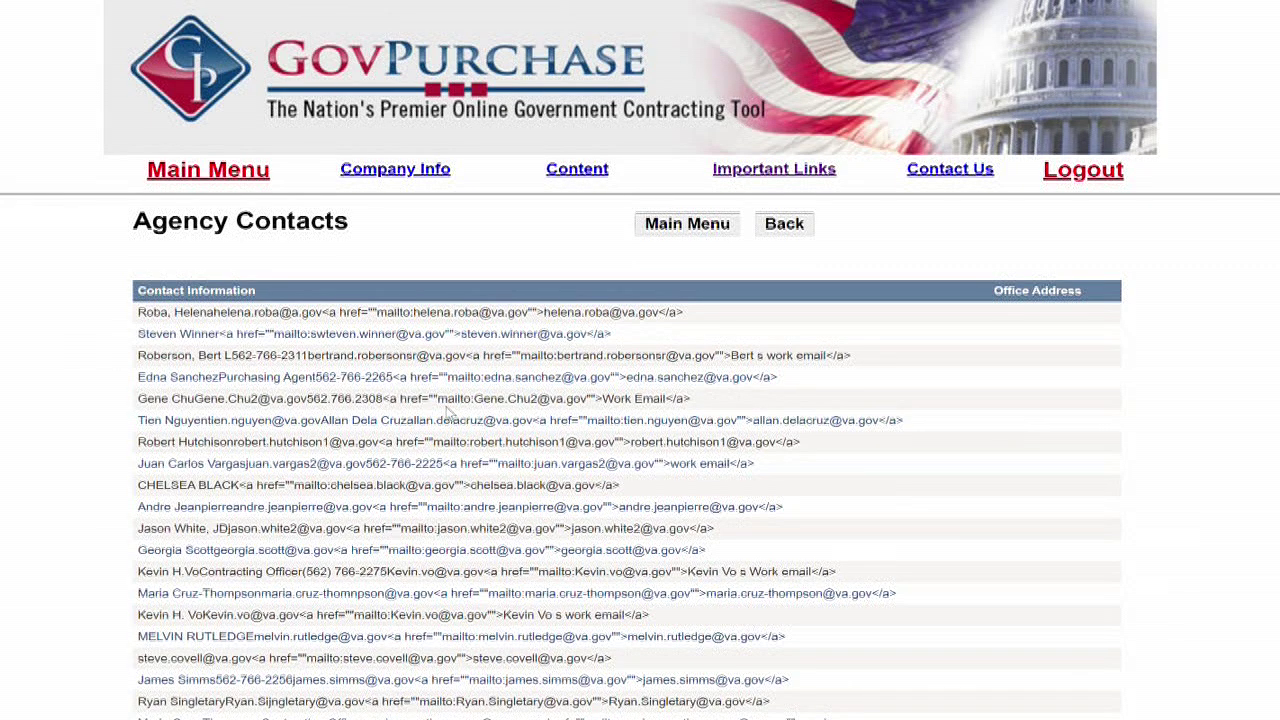
left_click(785, 224)
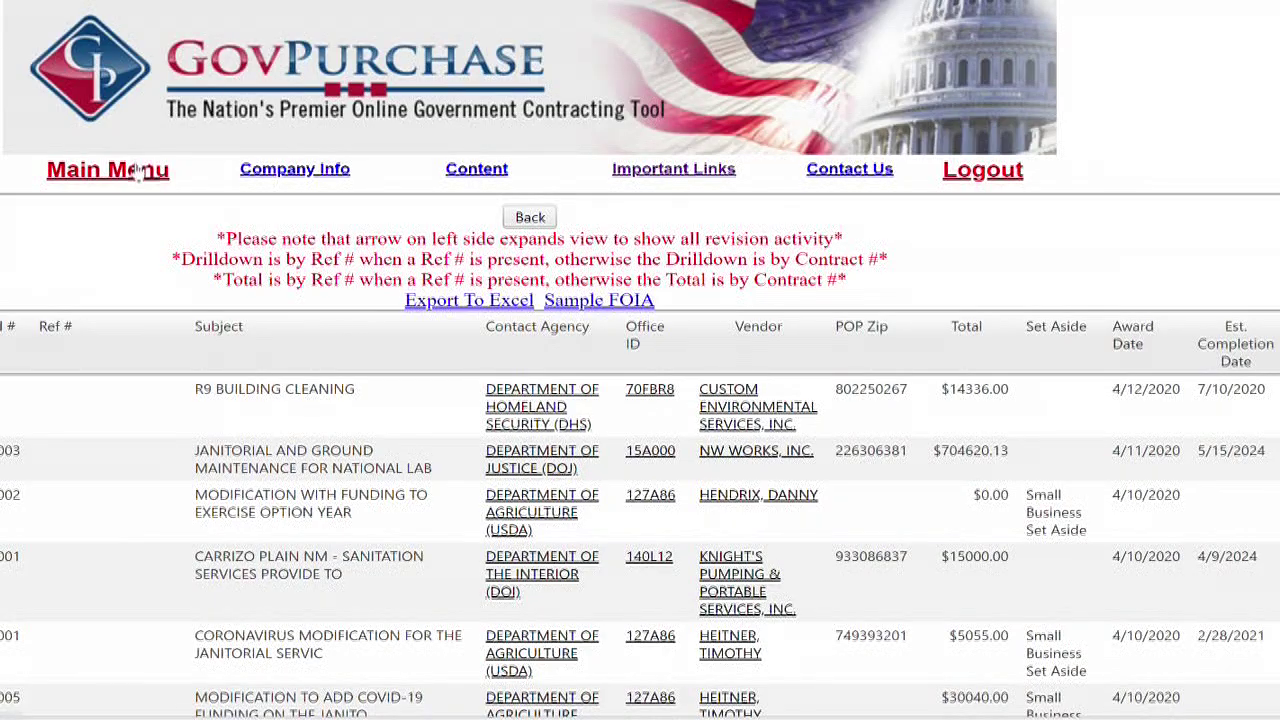
Start another Award History search from the main menu for 2020 awards with the keyword COVID
left_click(137, 174)
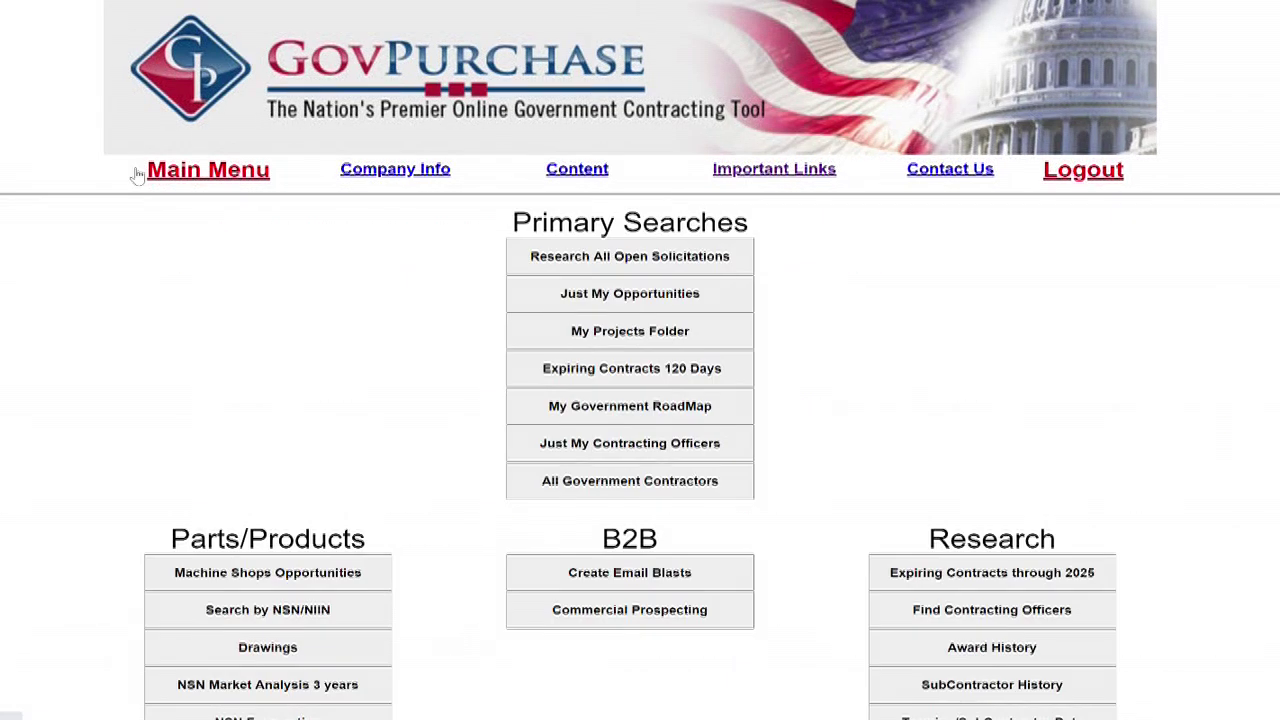
left_click(968, 649)
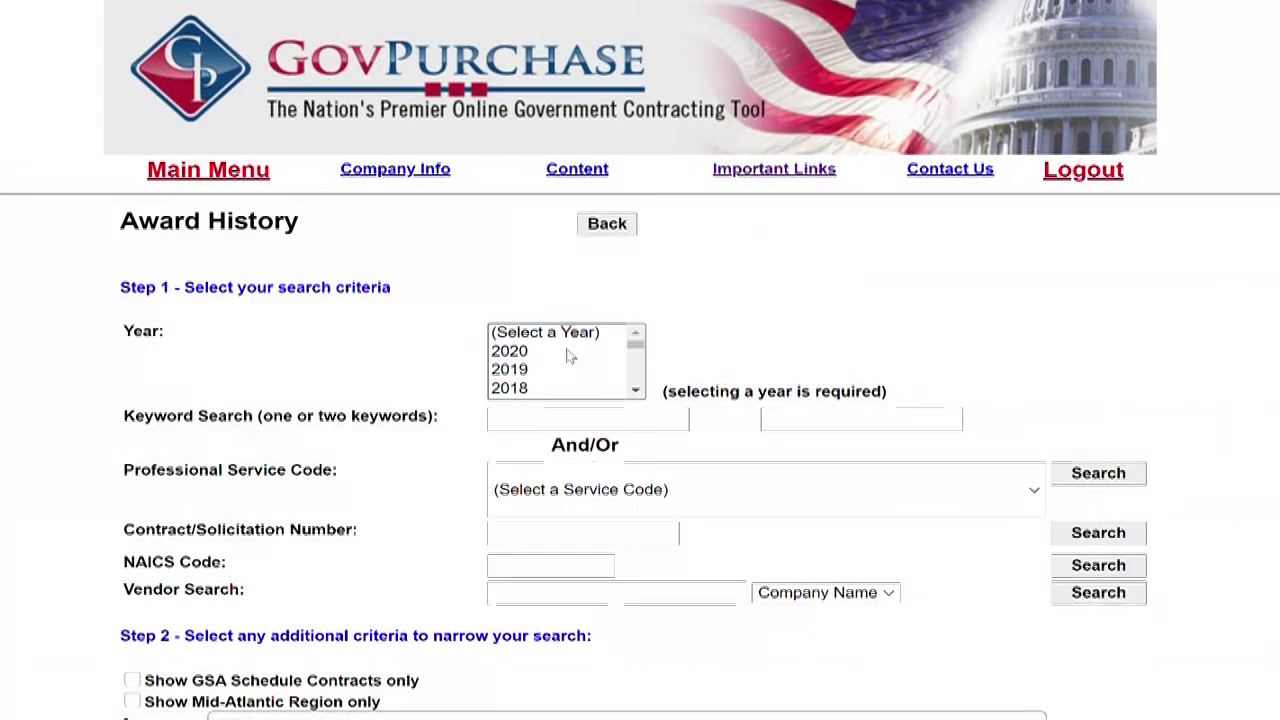
left_click(552, 352)
left_click(575, 420)
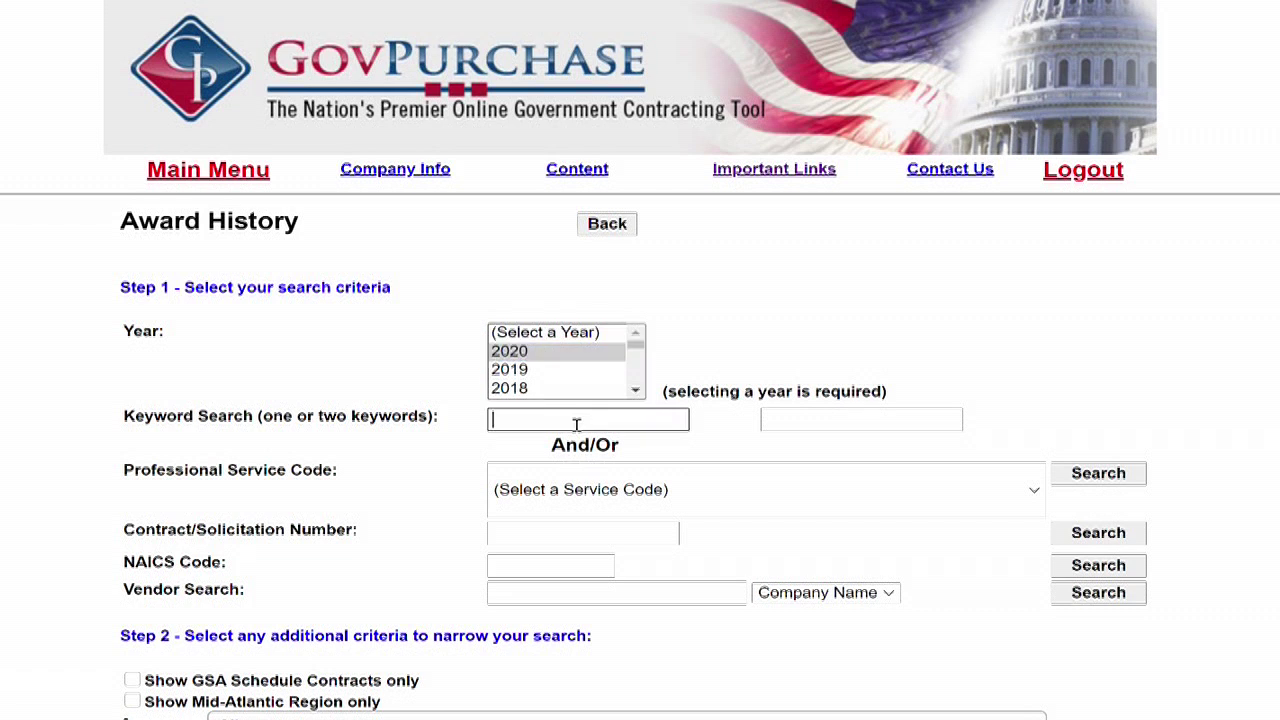
key("Caps_Lock")
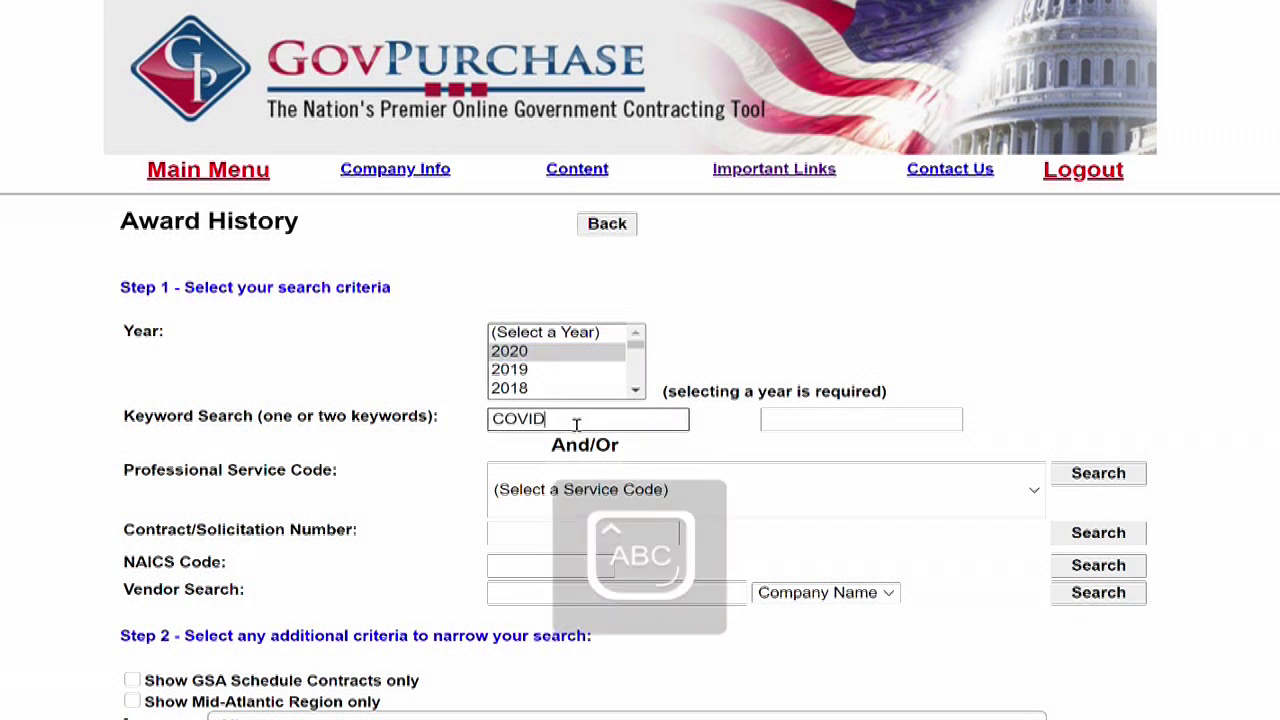
left_click(1076, 470)
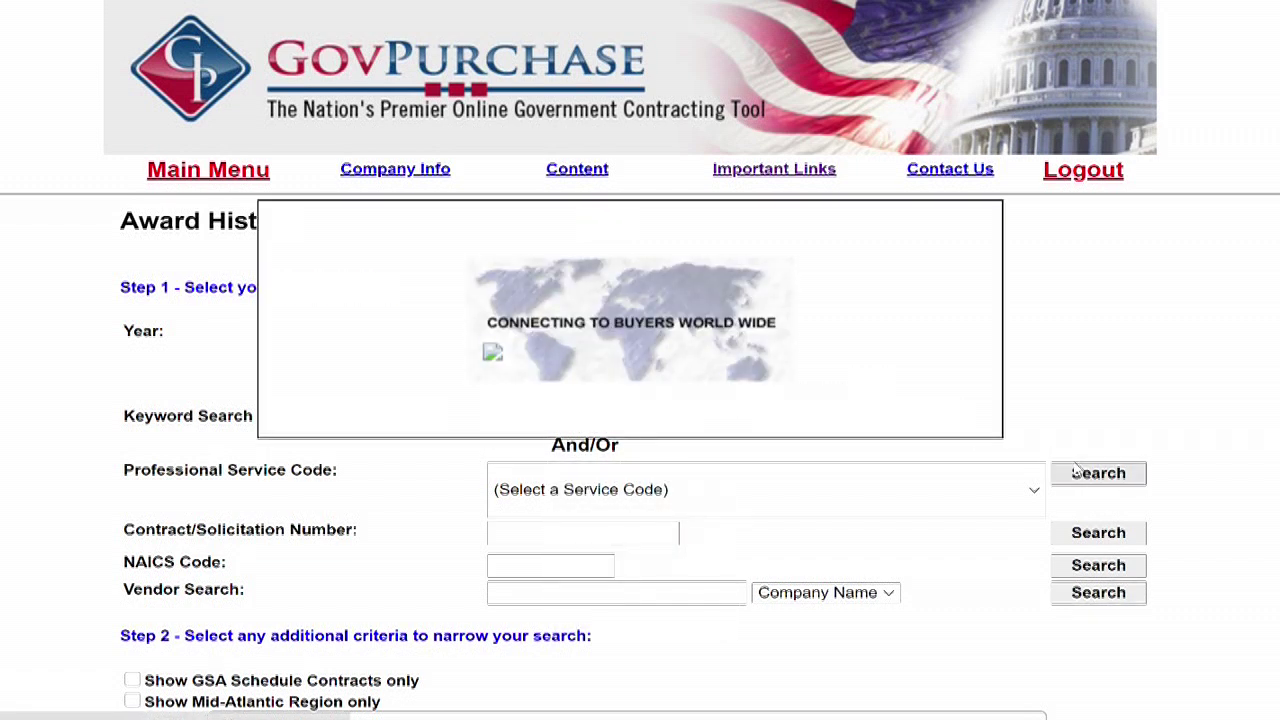
Sort the 2020 COVID awards by total, look through the largest ones, and return to the search criteria
key("Caps_Lock")
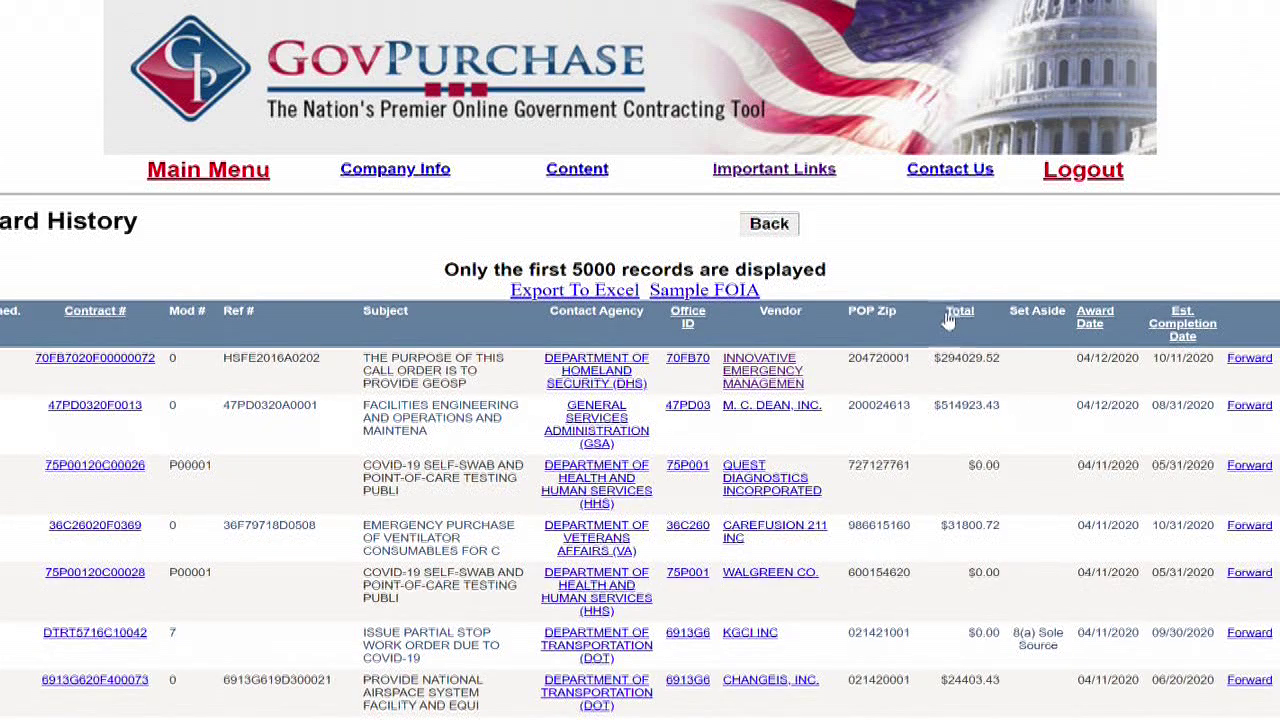
left_click(952, 314)
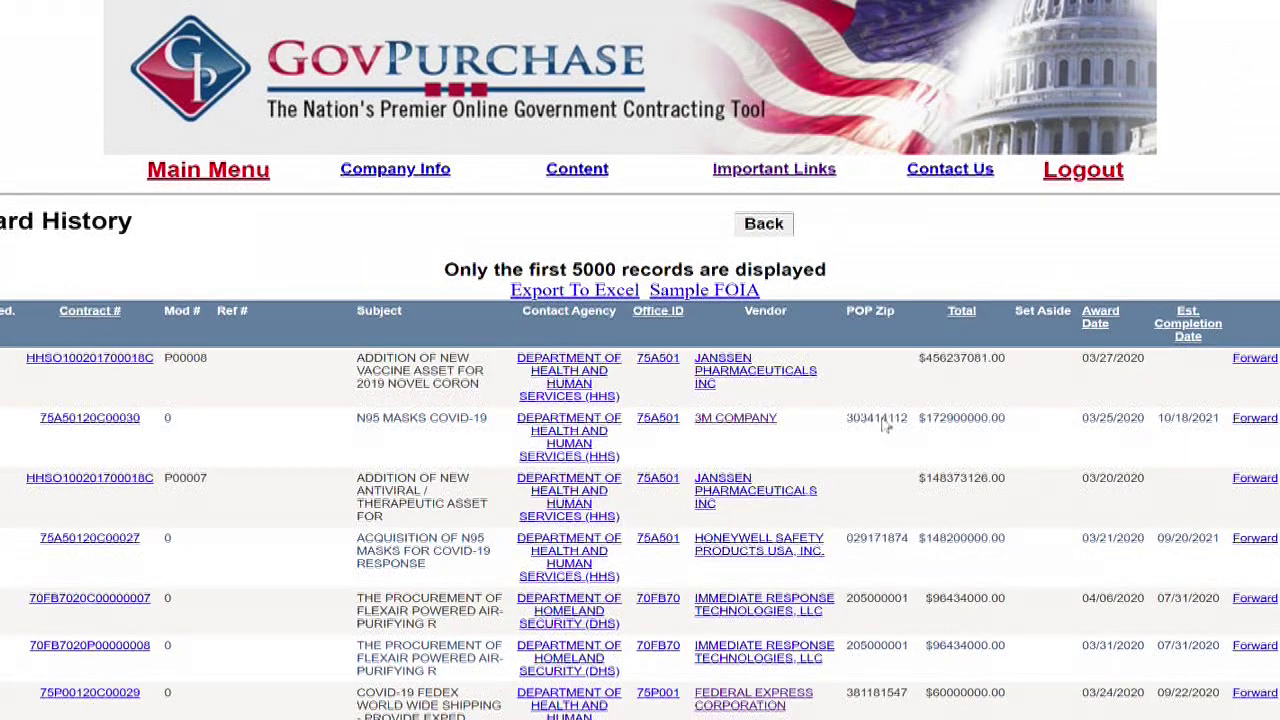
scroll(988, 475, "down", 3)
scroll(988, 470, "up", 3)
left_click(775, 224)
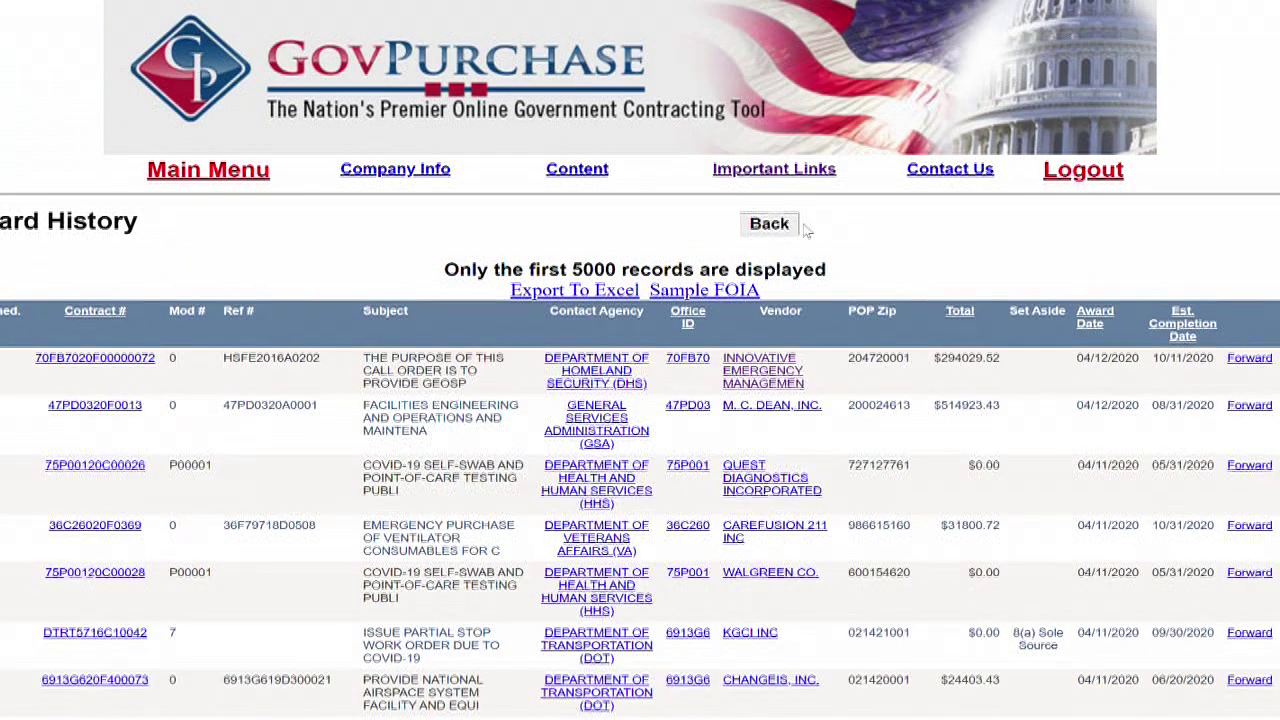
left_click(780, 228)
Rerun the 2020 COVID award search limited to Small Business Set Aside and sort the awards by total
scroll(651, 580, "down", 3)
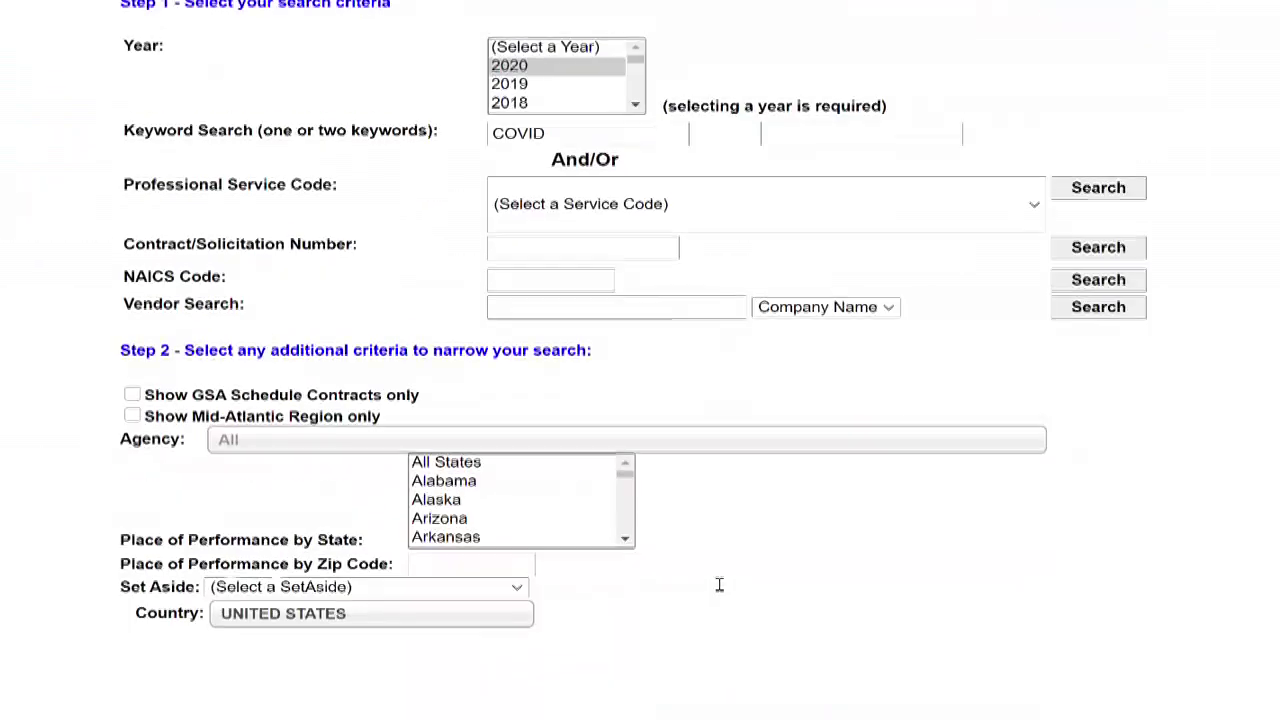
left_click(378, 585)
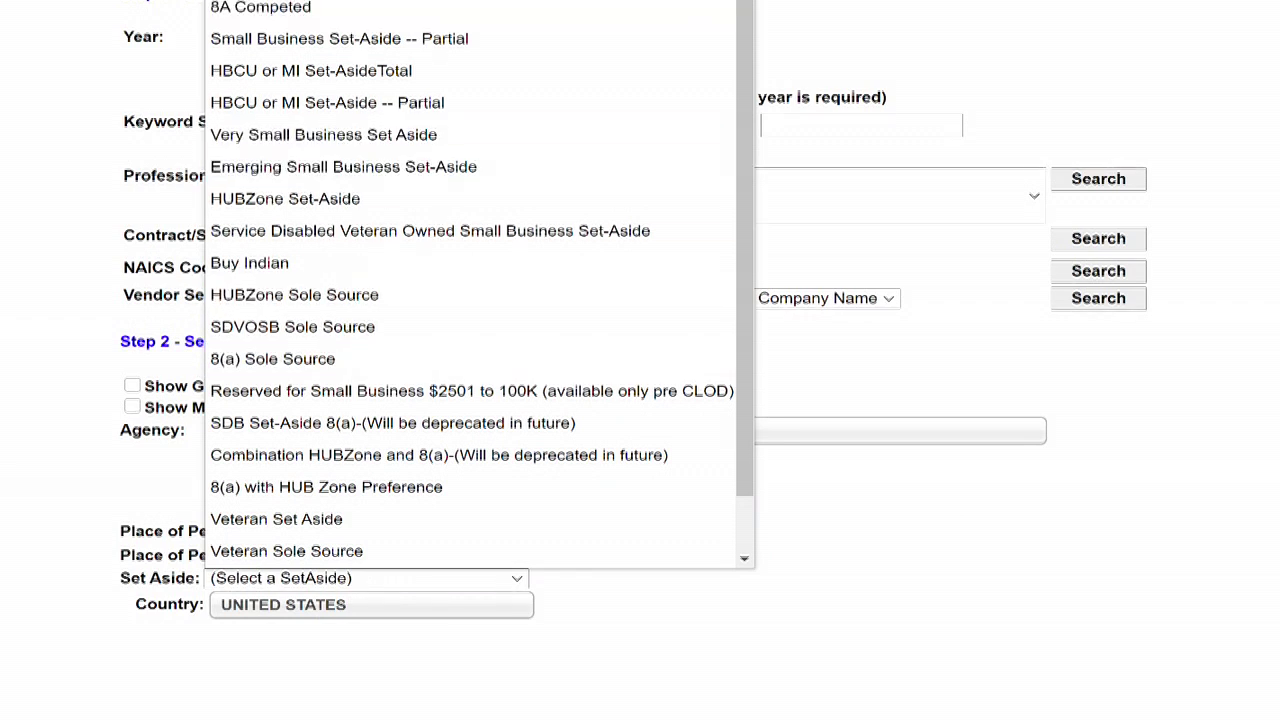
left_click(260, 8)
left_click(1112, 182)
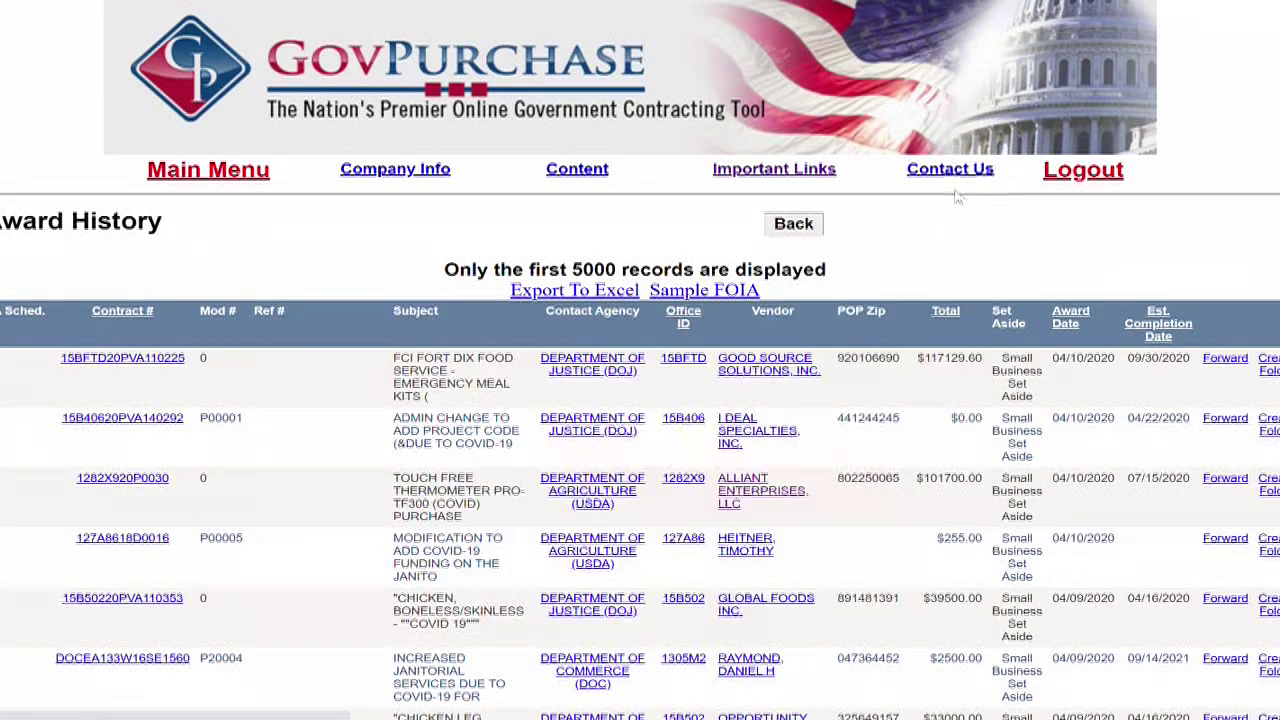
left_click(942, 313)
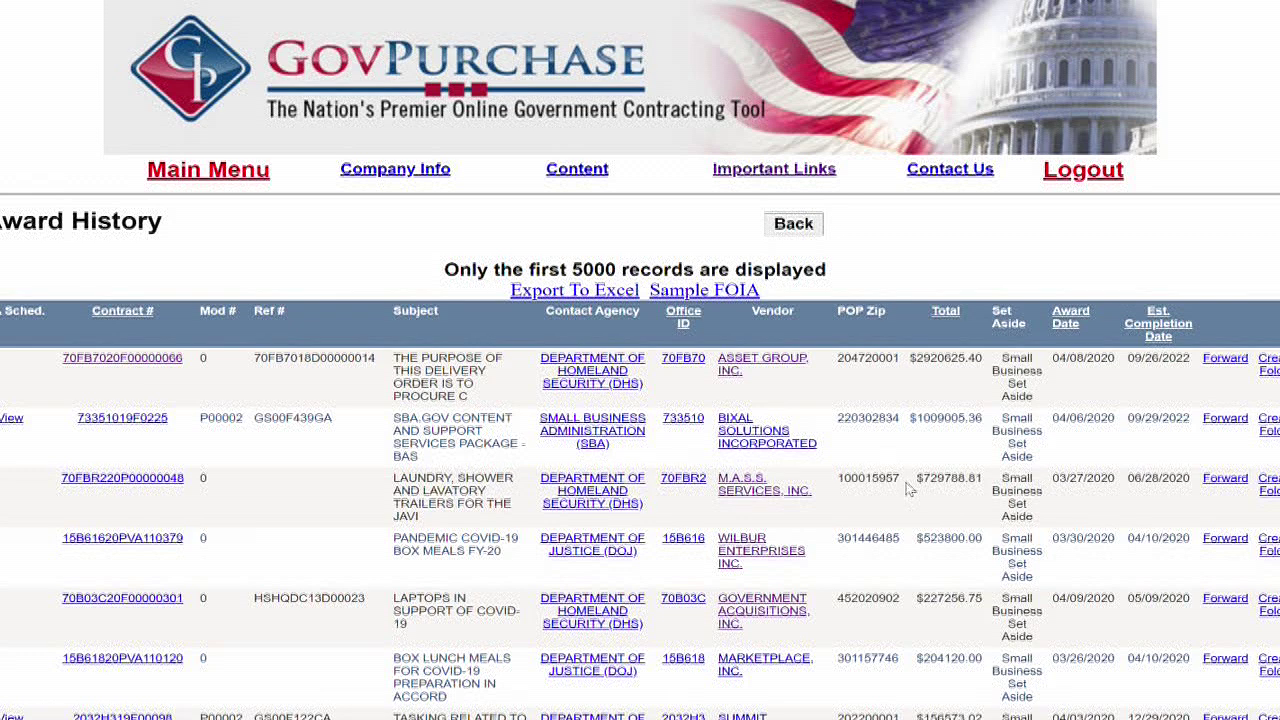
View the vendor details of Bixal Solutions Incorporated, the SBA.gov support awardee, and return to the small business award list
left_click(744, 444)
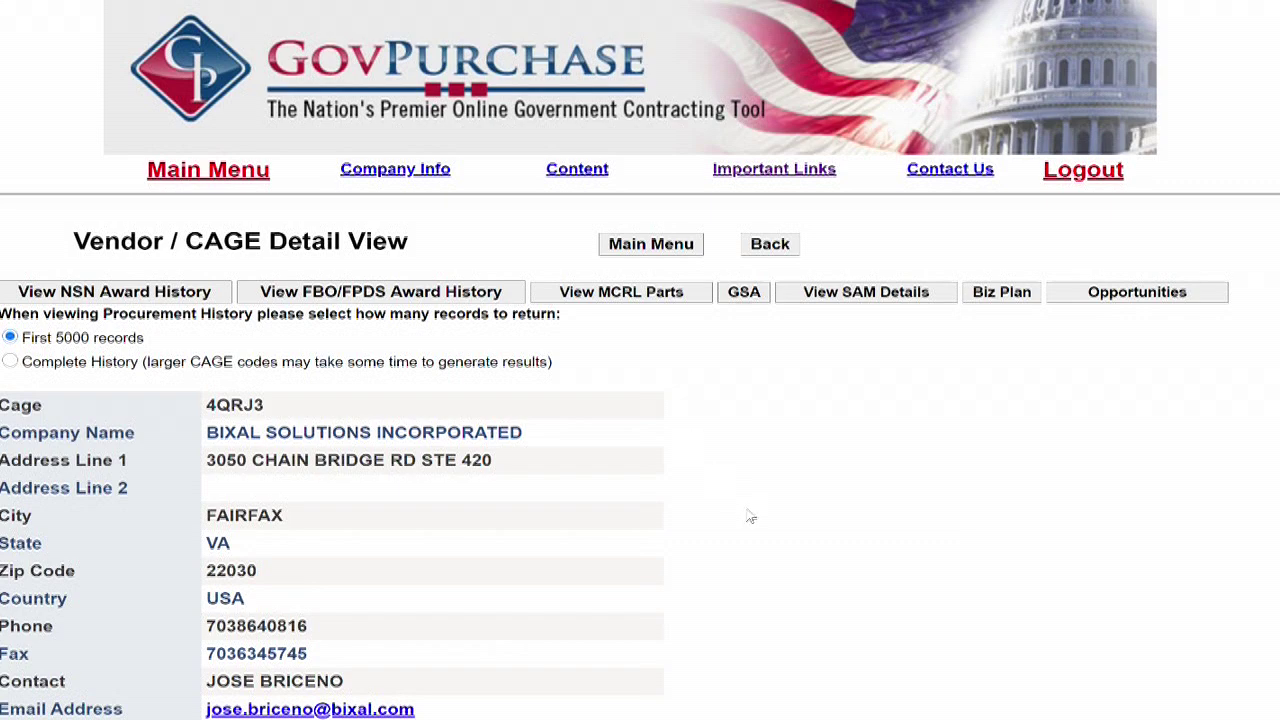
left_click(773, 243)
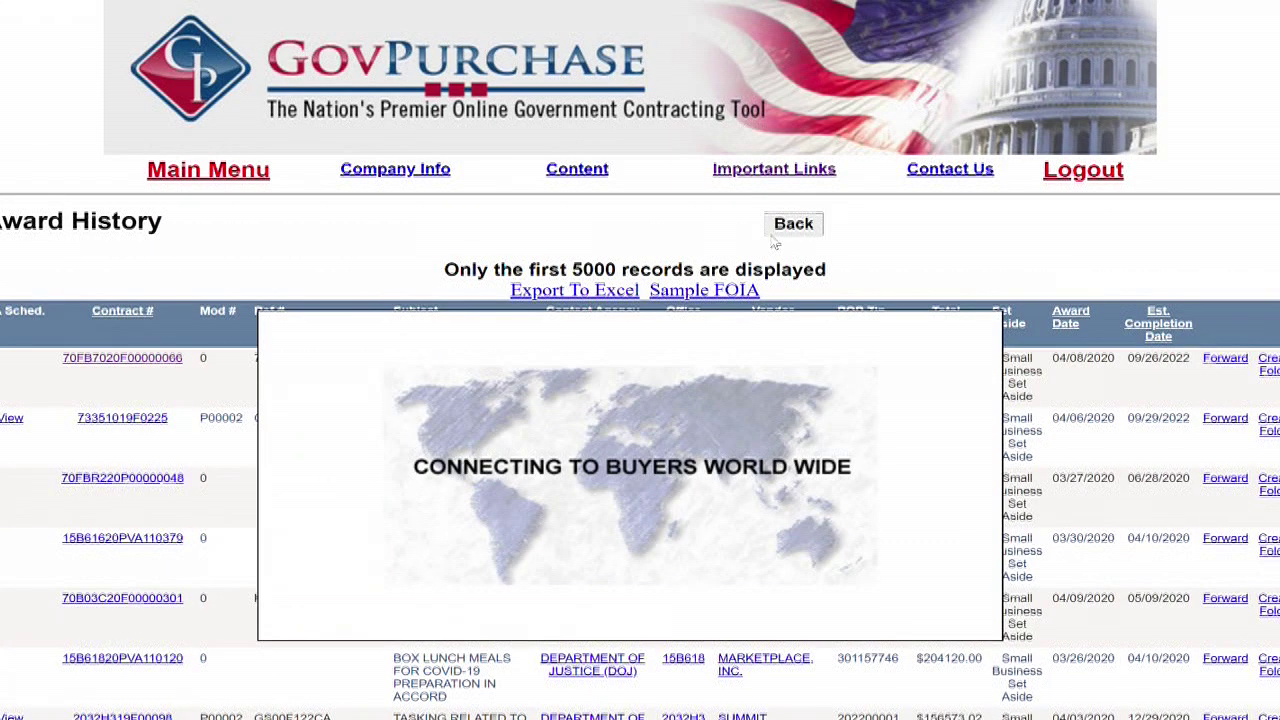
scroll(917, 474, "down", 3)
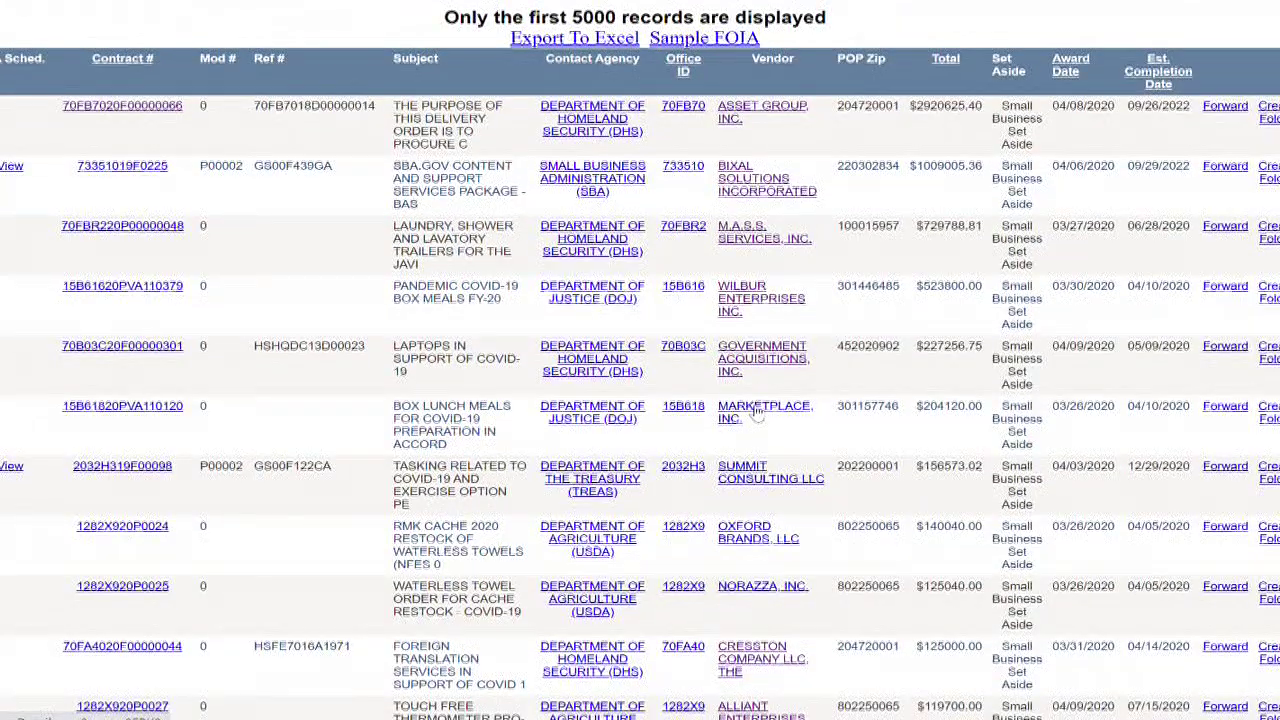
scroll(770, 192, "up", 2)
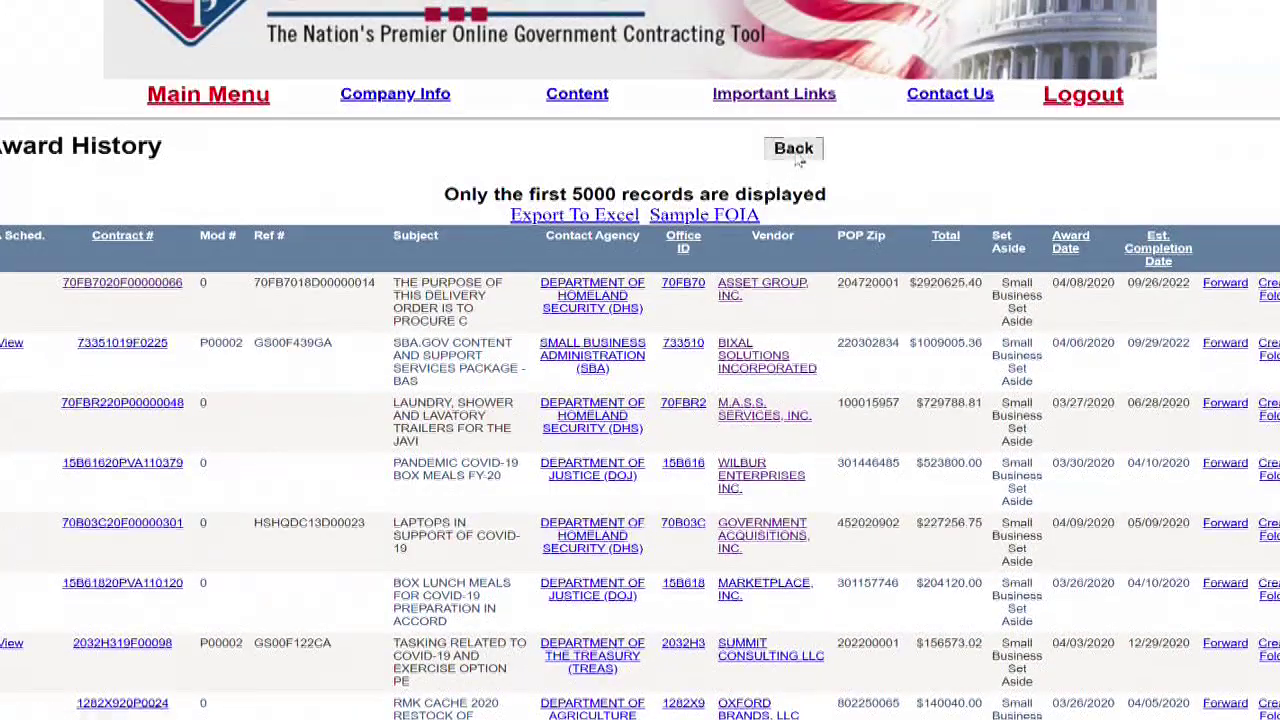
Go back to the search criteria and rerun the 2020 COVID award search with the 8A Competed set-aside
left_click(796, 150)
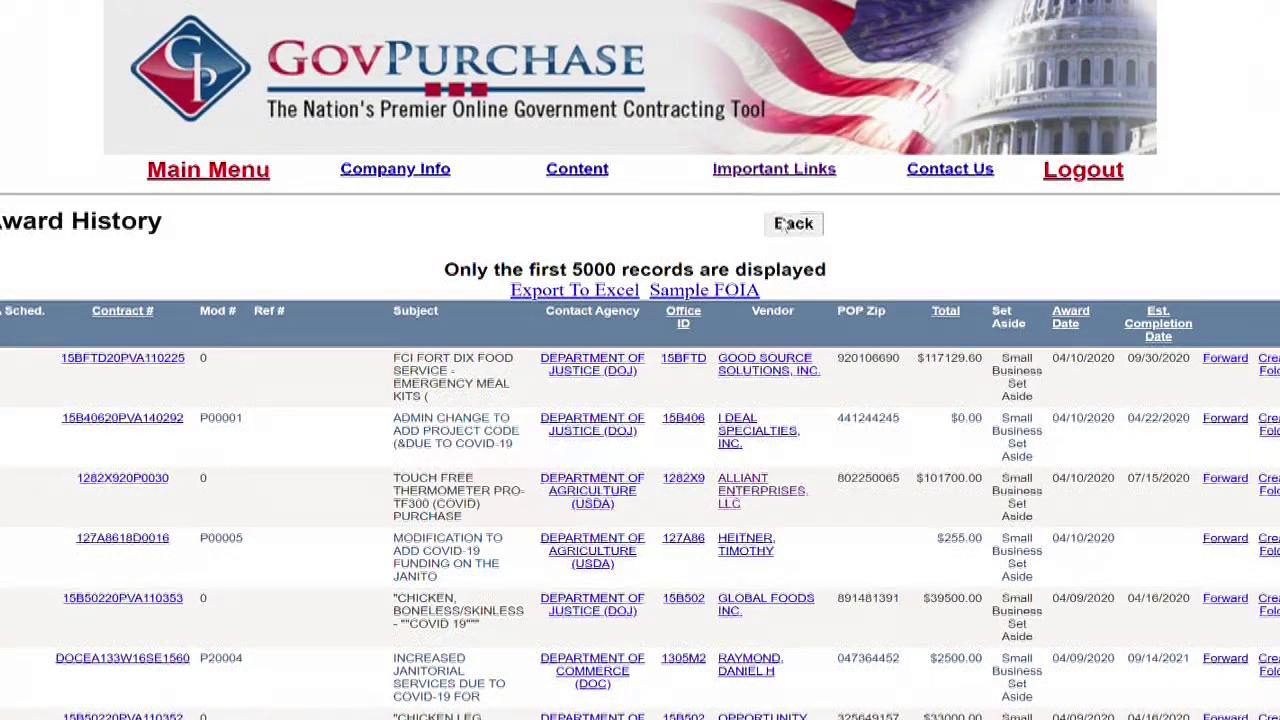
left_click(788, 229)
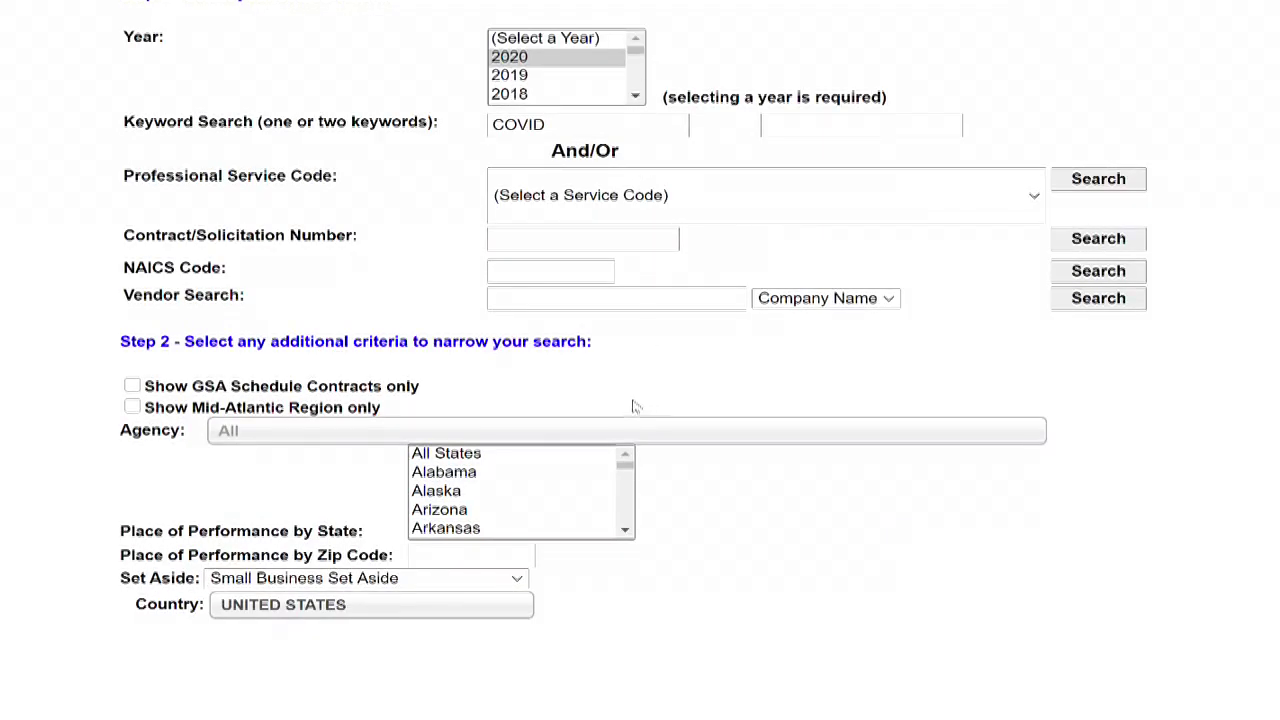
left_click(418, 584)
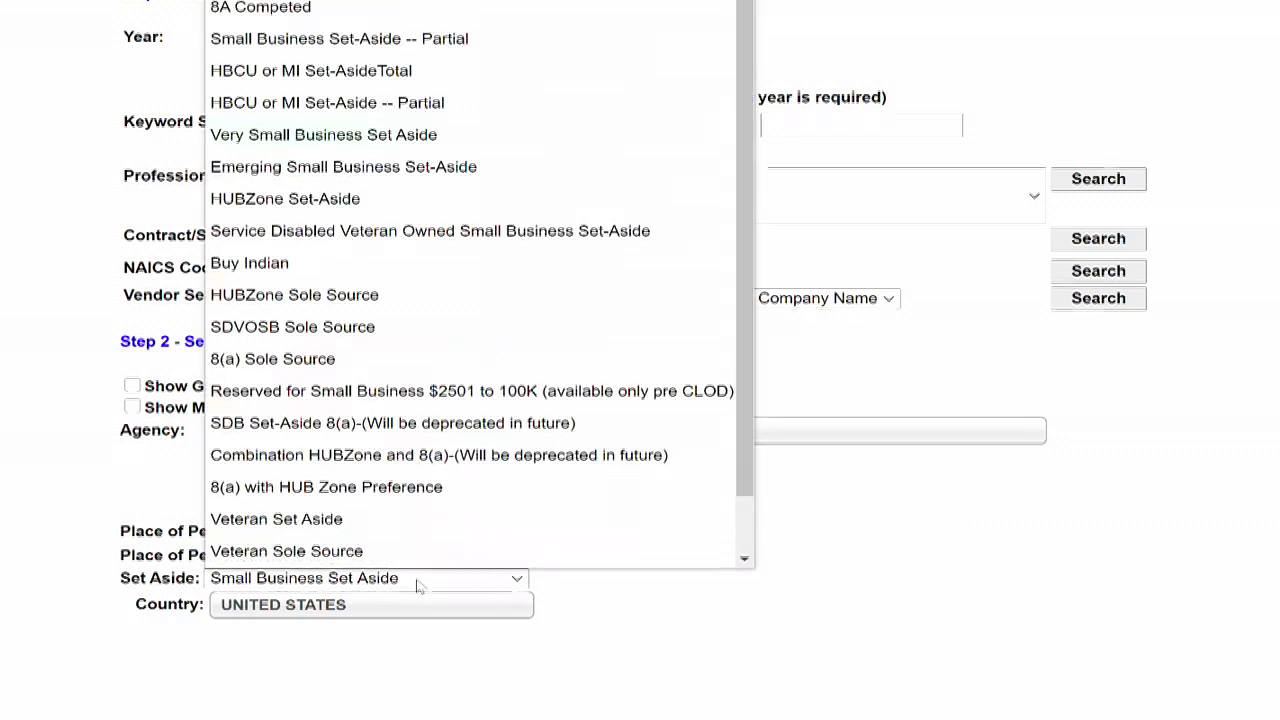
left_click(375, 9)
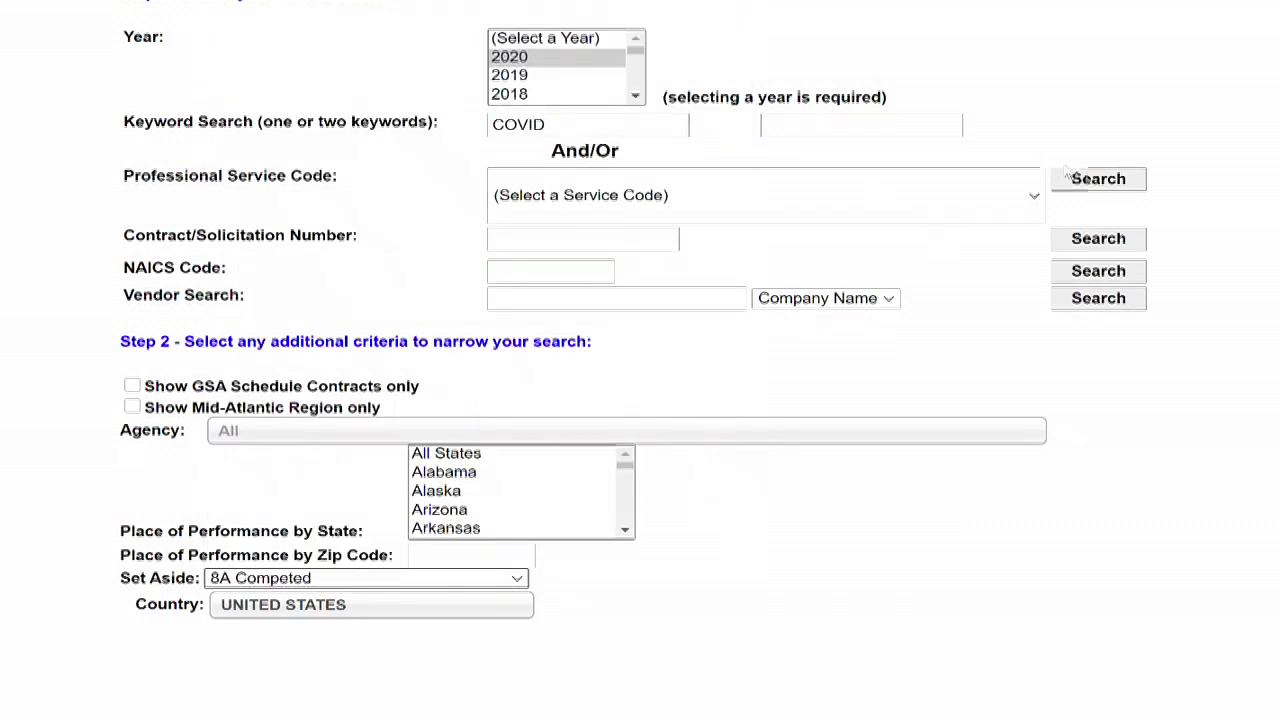
left_click(1090, 180)
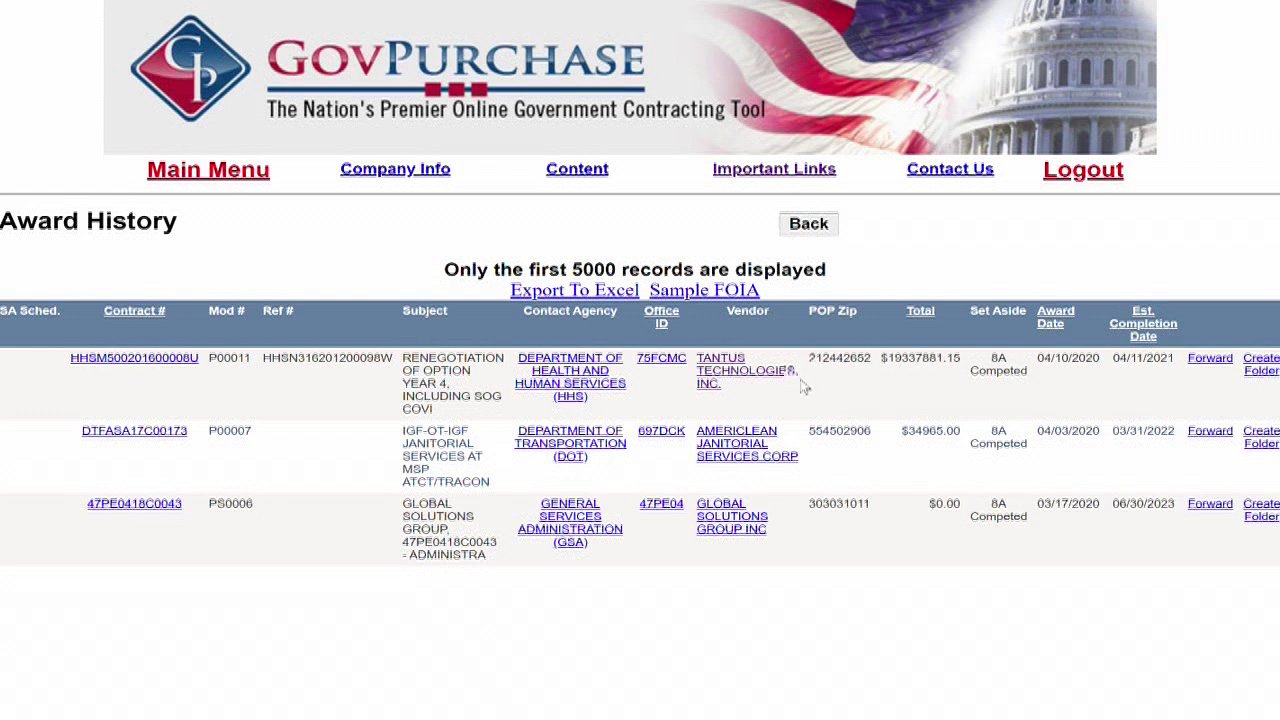
View the vendor details of Tantus Technologies, Inc. and go back through the award list to the search criteria
left_click(757, 375)
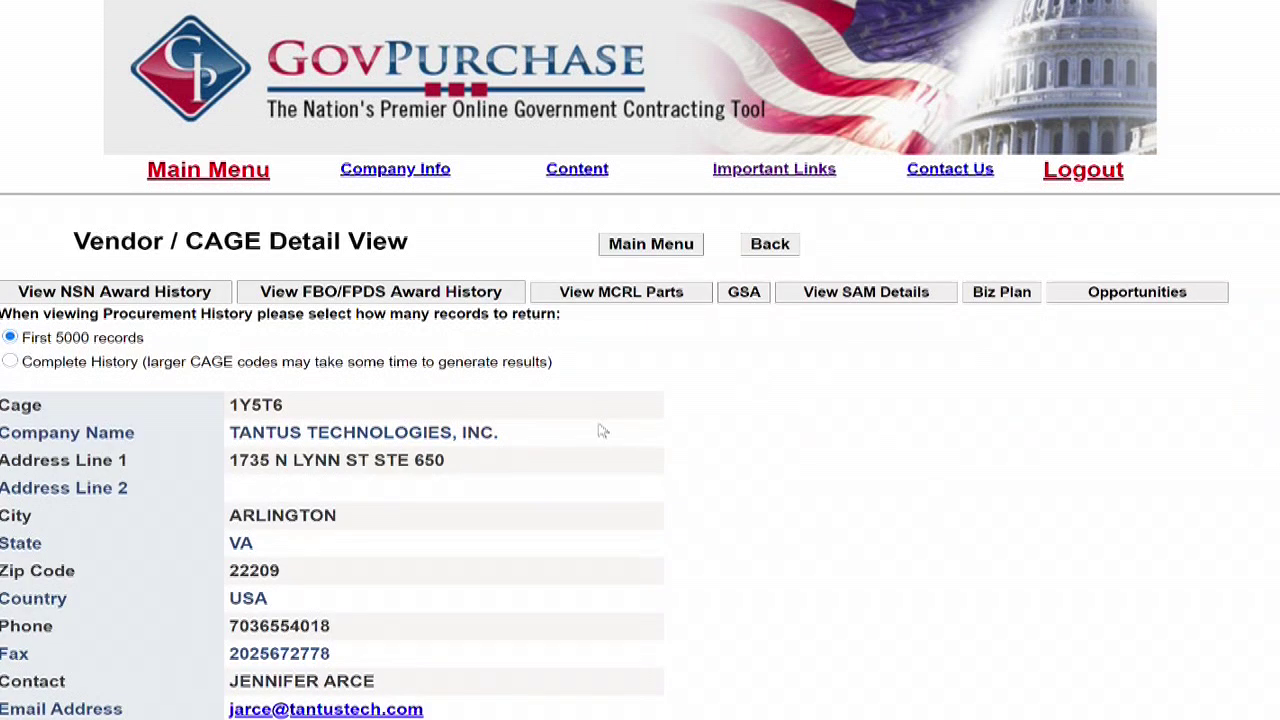
left_click(777, 250)
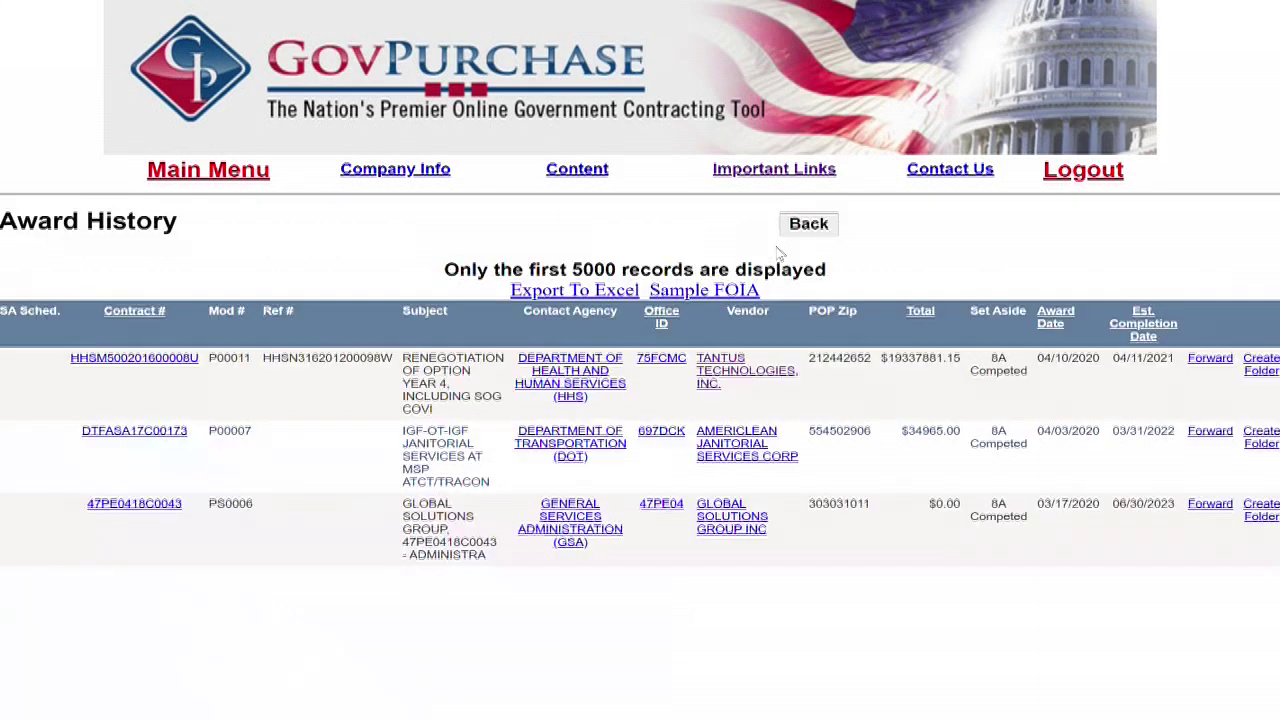
left_click(809, 225)
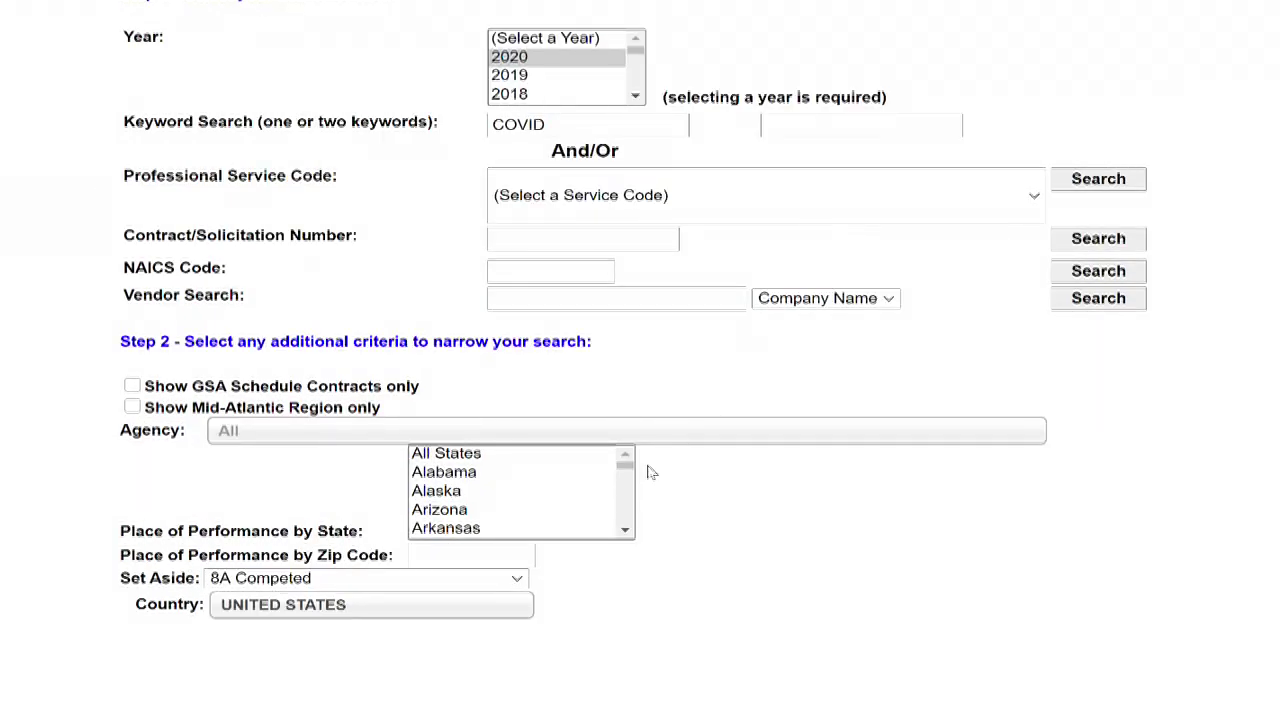
Search the 2020 COVID awards for the Service Disabled Veteran Owned Small Business Set-Aside and sort them by total
left_click(437, 580)
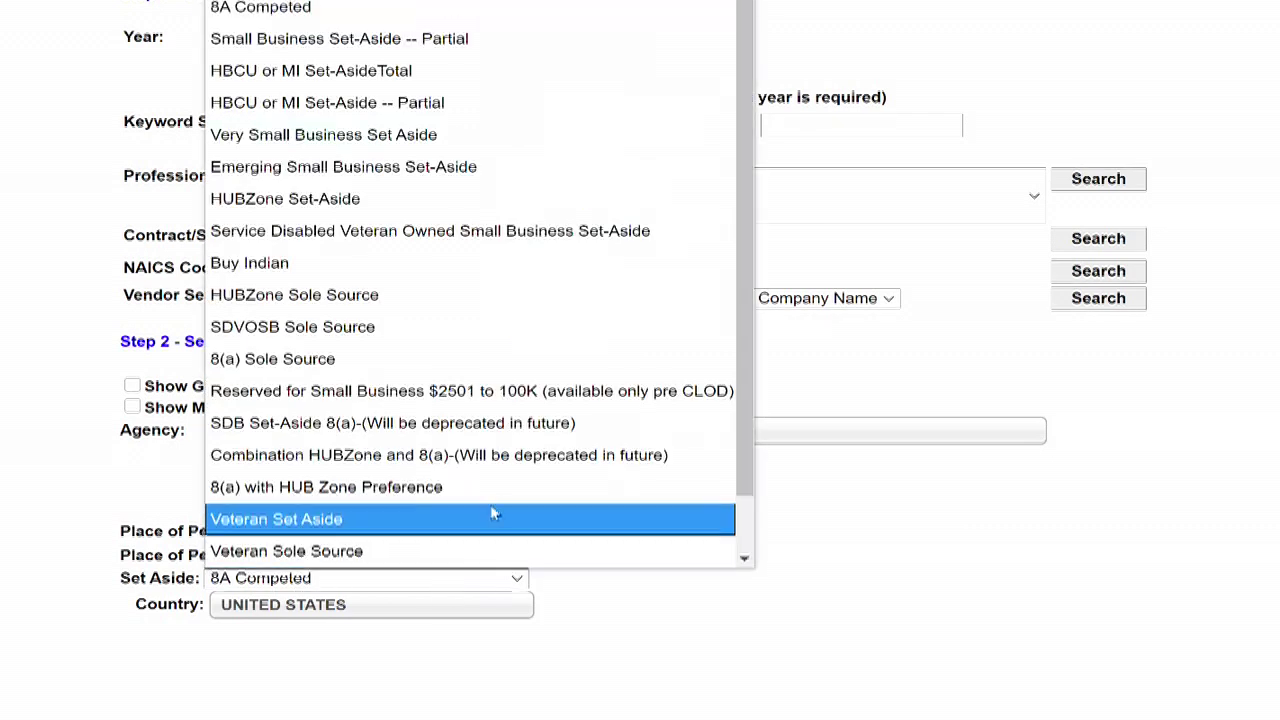
scroll(495, 510, "down", 1)
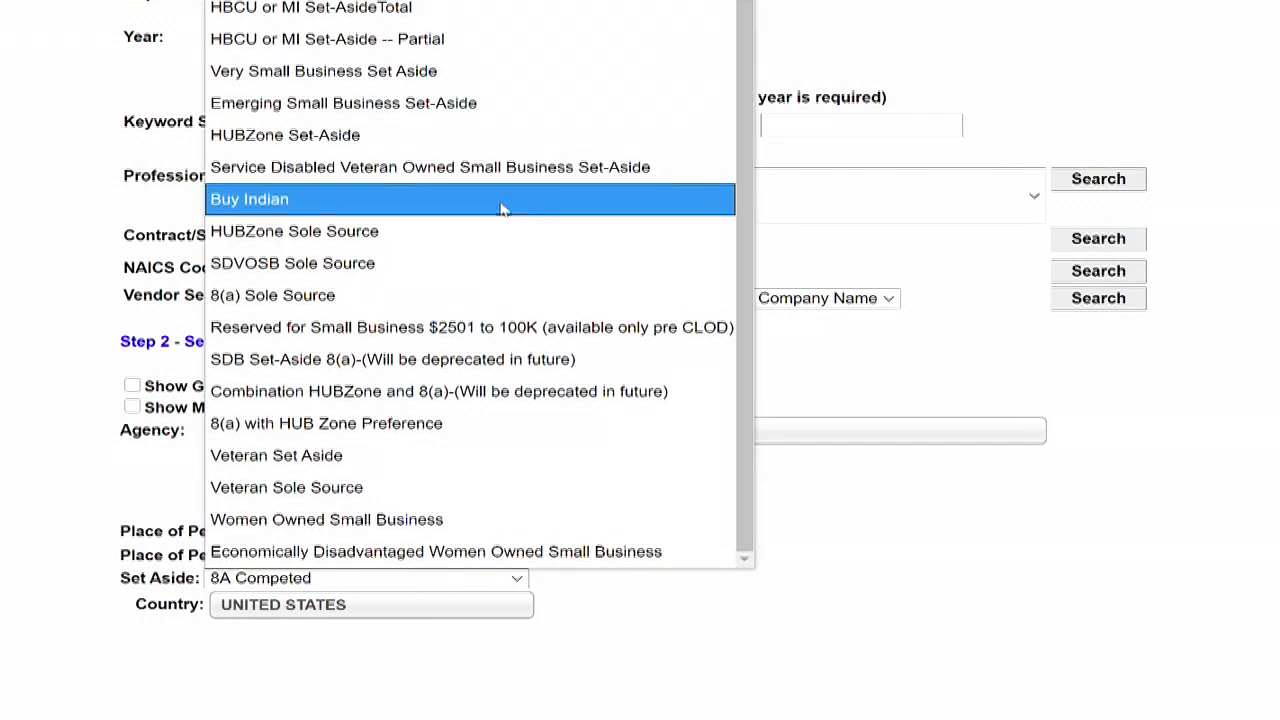
left_click(497, 168)
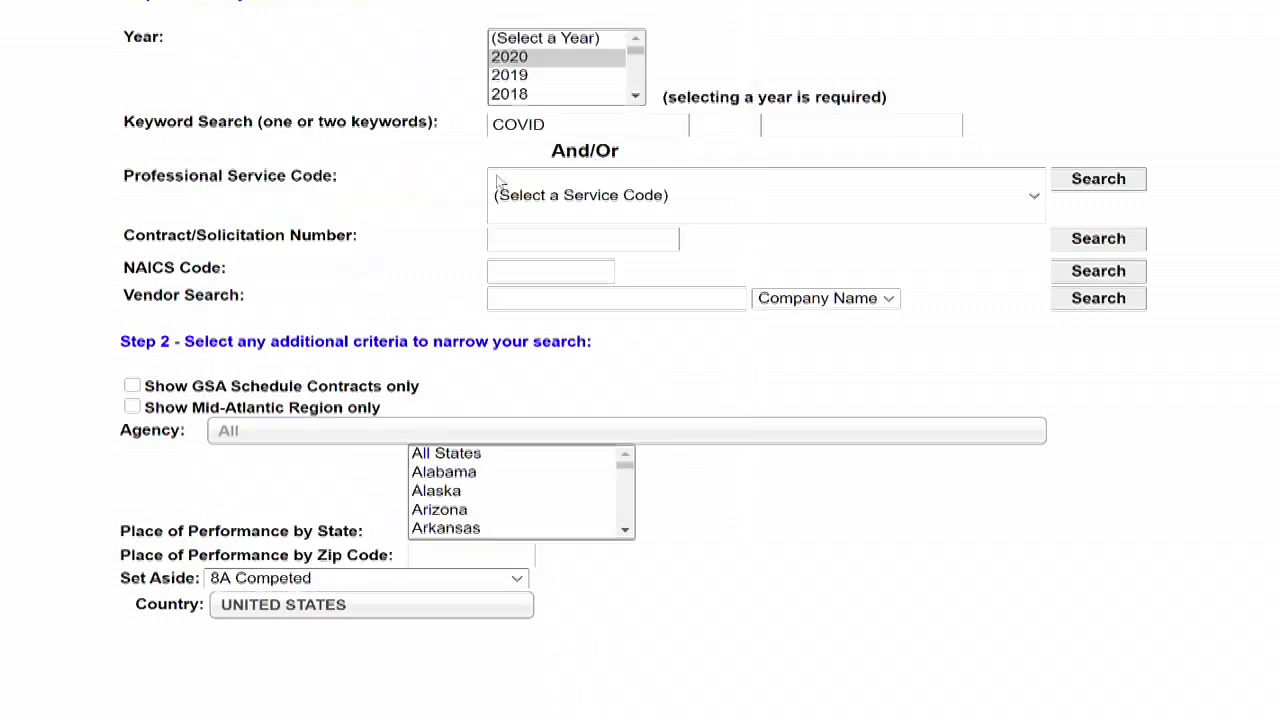
left_click(1097, 183)
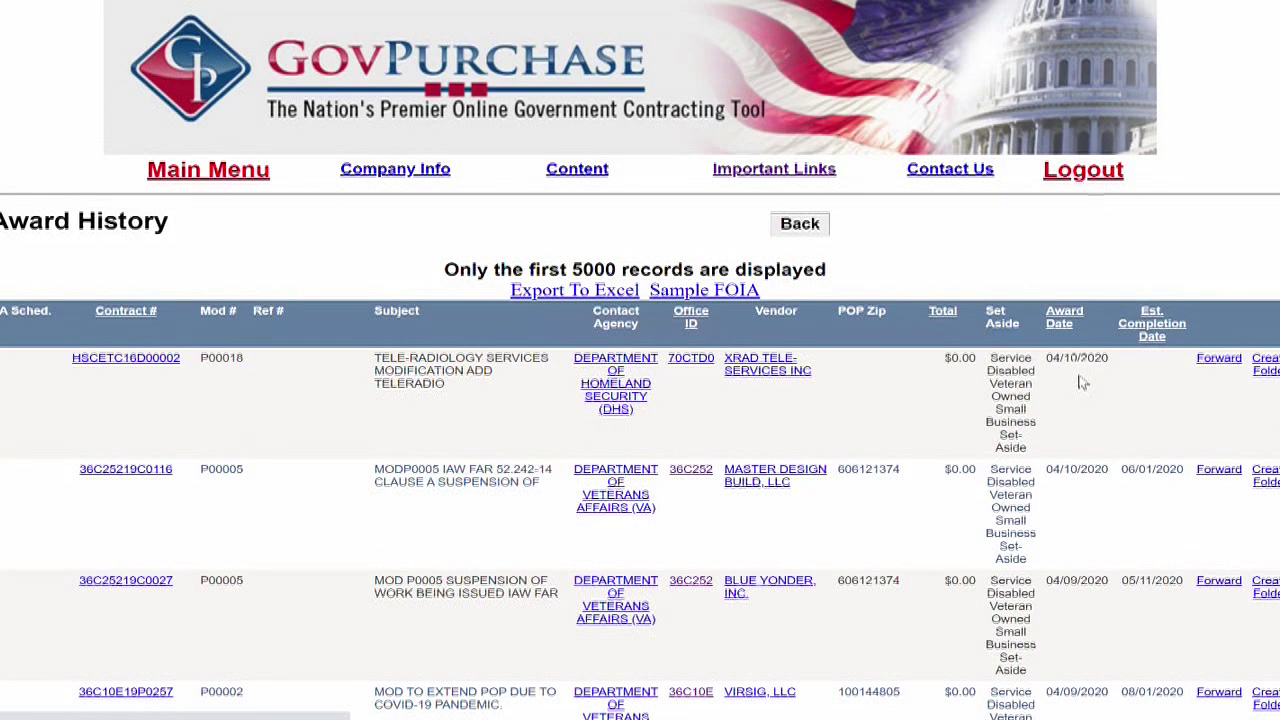
left_click(941, 311)
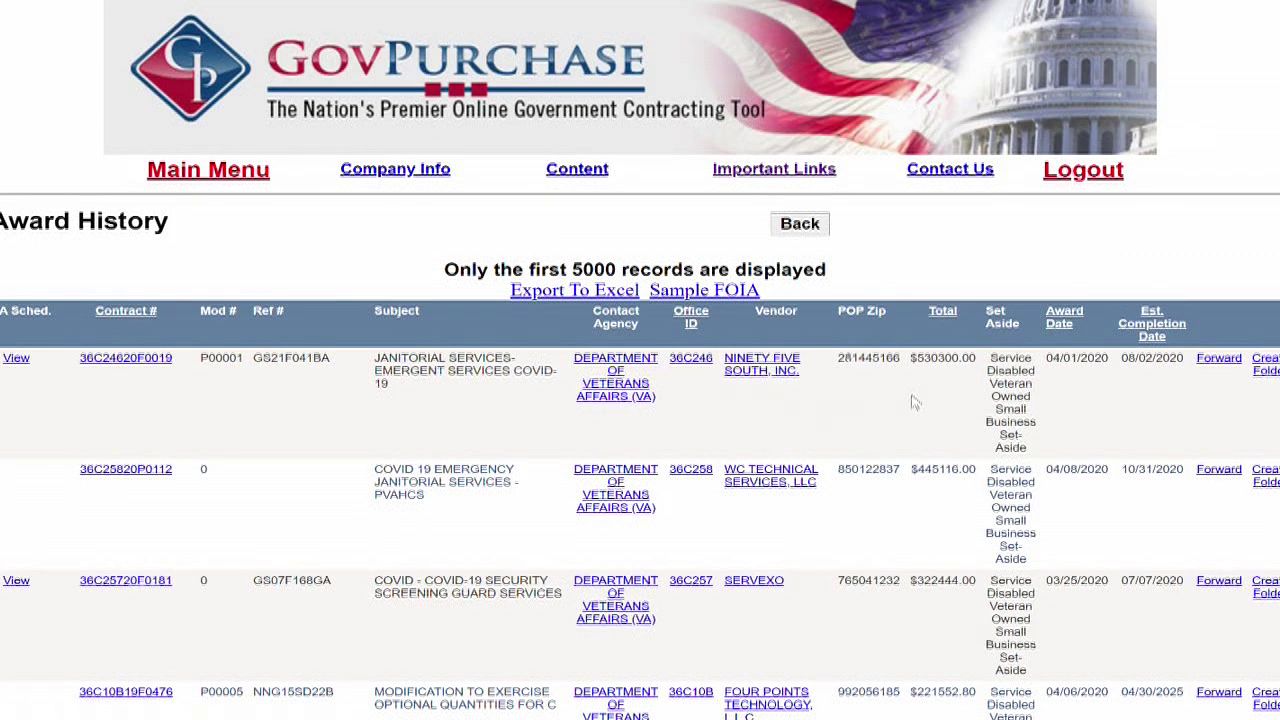
Browse the service-disabled veteran-owned awards and view the Department of Veterans Affairs agency contacts for the emergency COVID-19 medical furniture award
scroll(917, 404, "down", 1)
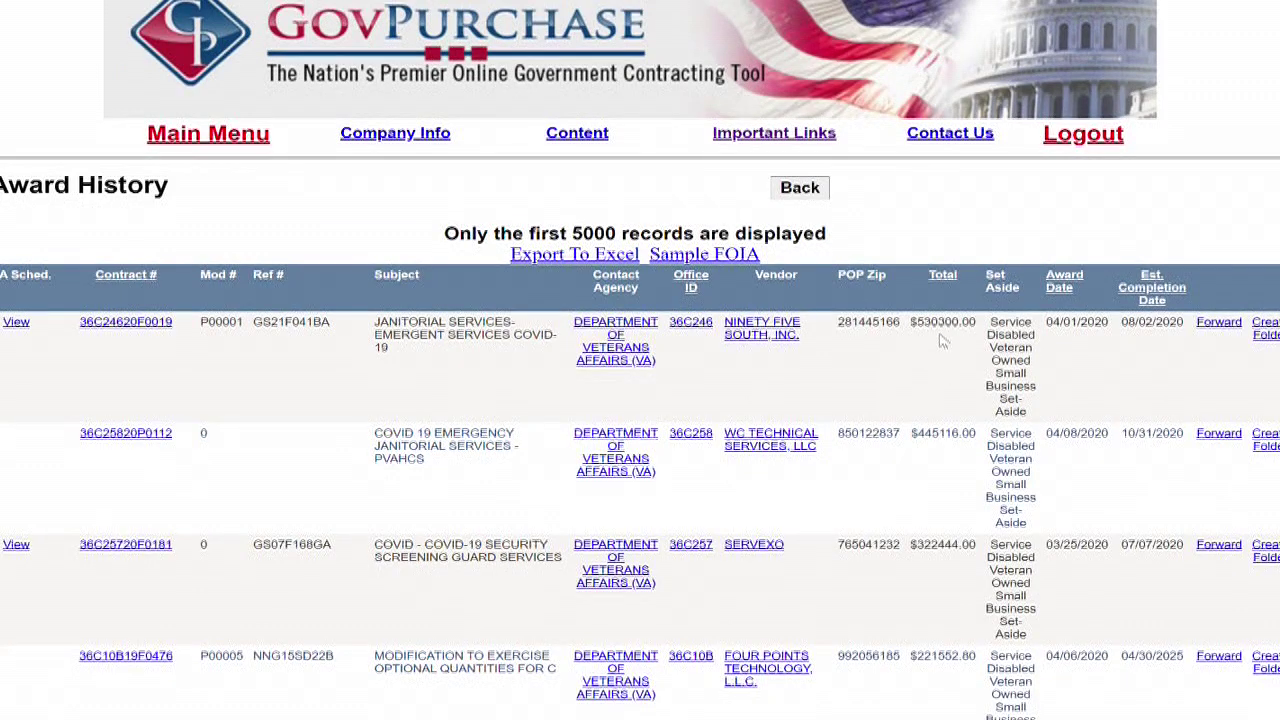
scroll(942, 445, "down", 1)
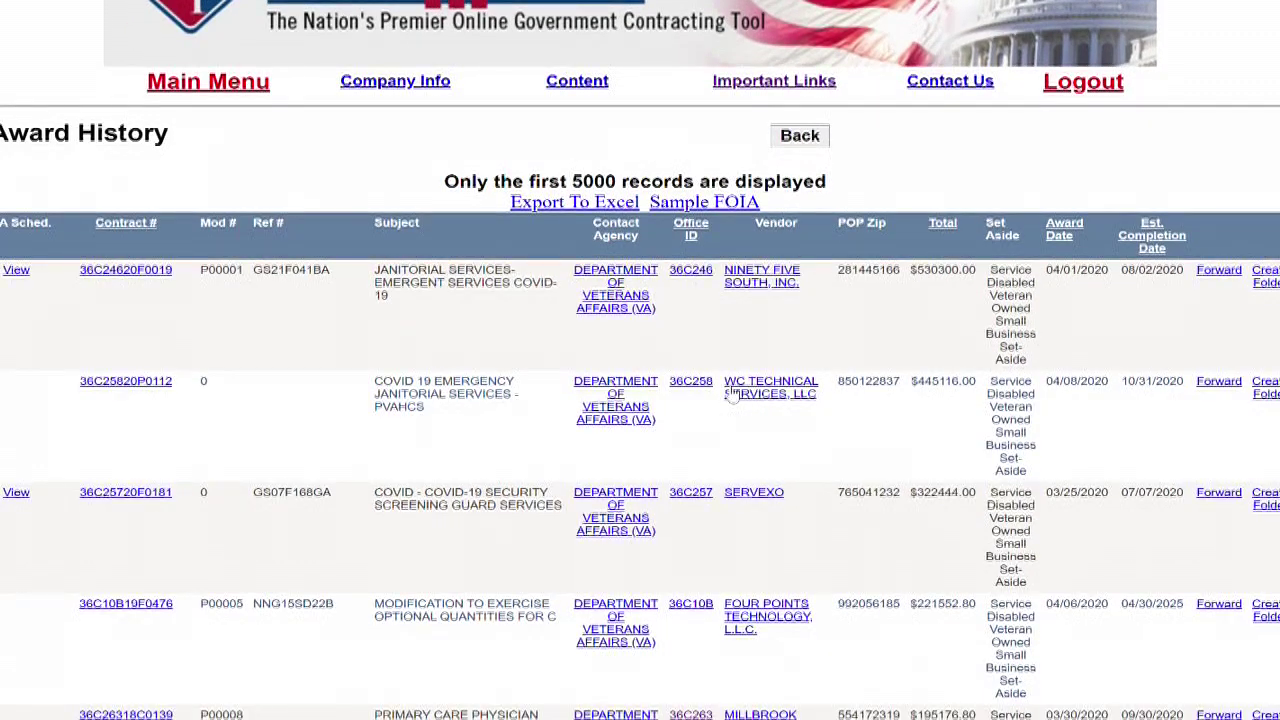
left_click(770, 388)
scroll(857, 414, "down", 1)
scroll(790, 480, "down", 1)
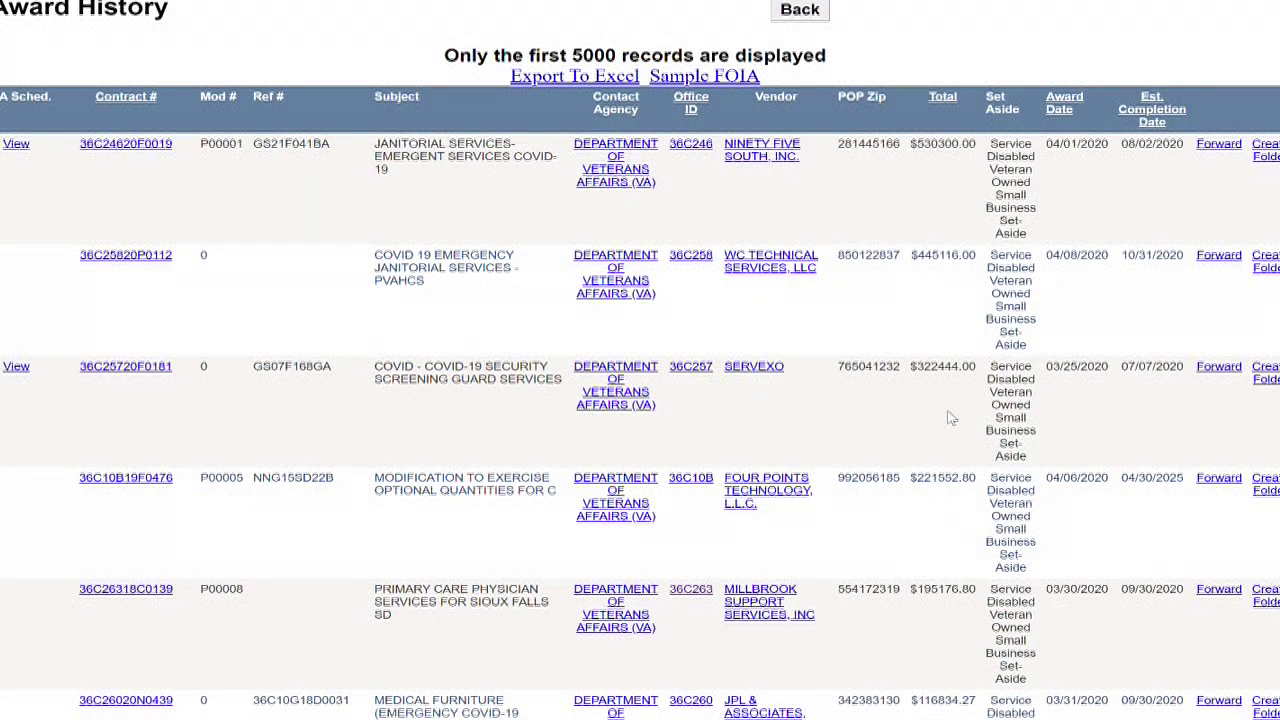
scroll(951, 414, "down", 3)
scroll(951, 414, "down", 1)
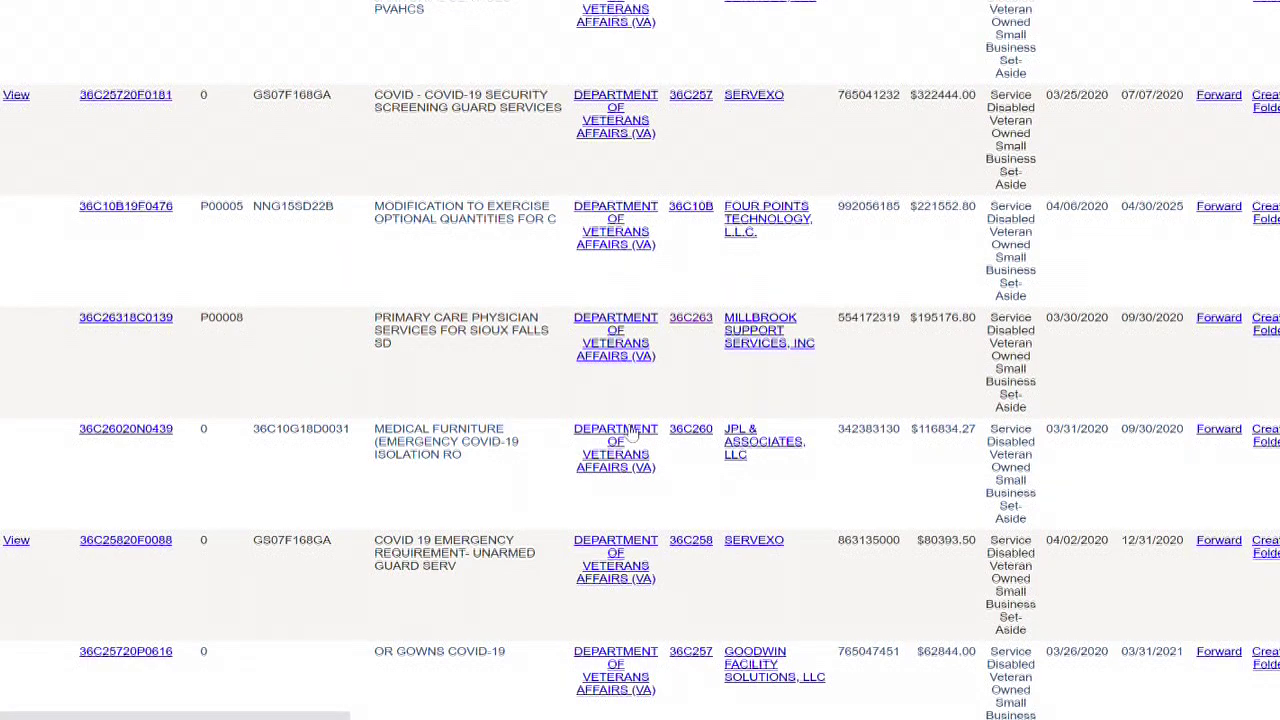
left_click(631, 432)
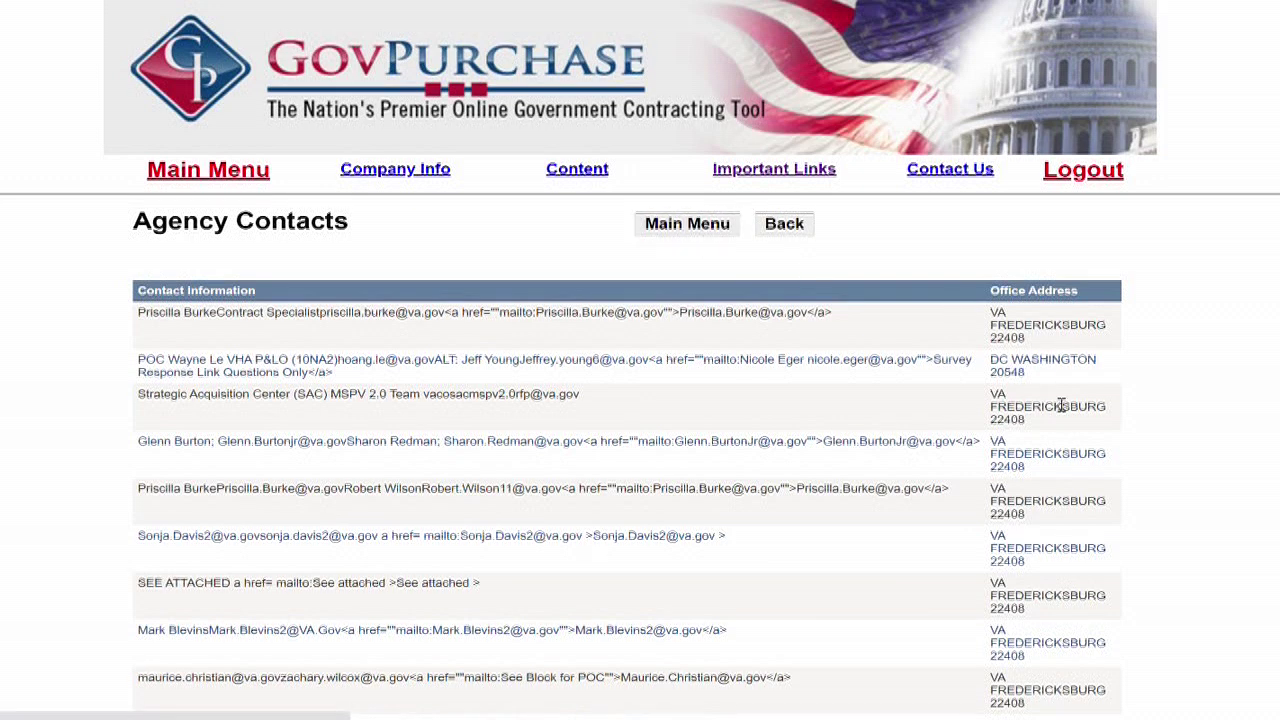
Start a new Award History search from the main menu for 2020 awards with the keyword PPE
scroll(1060, 403, "down", 3)
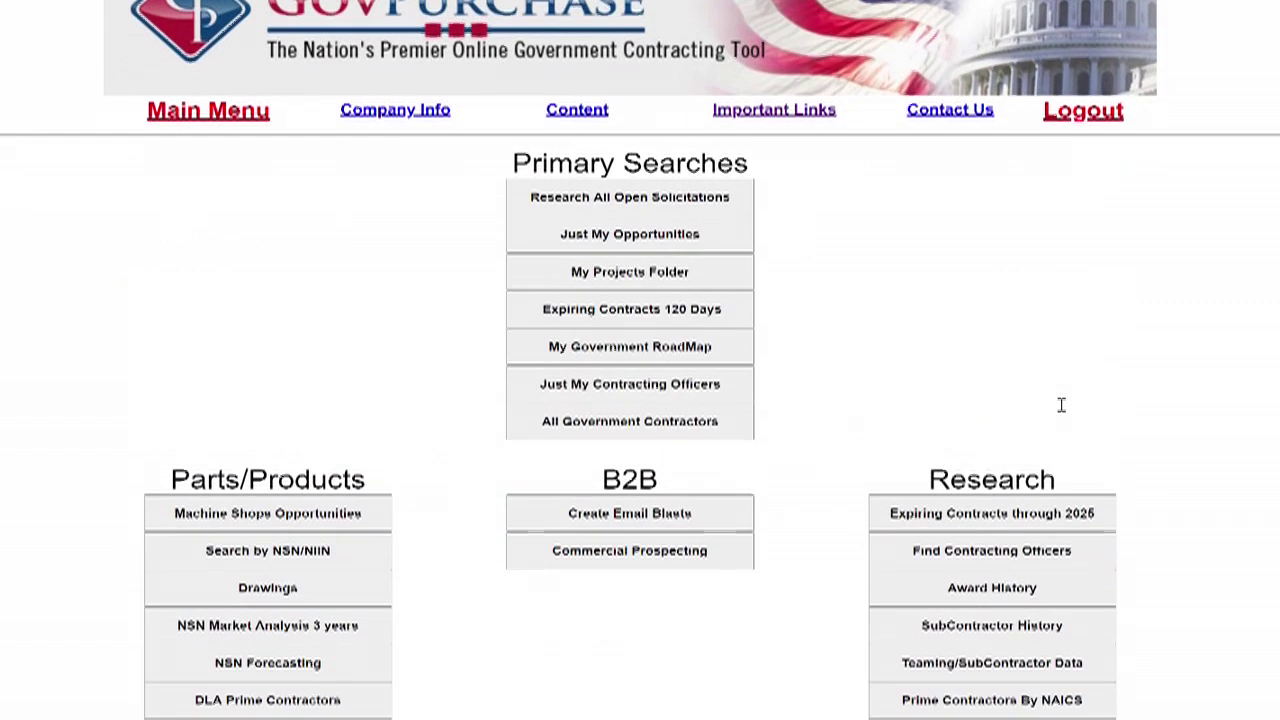
left_click(1062, 514)
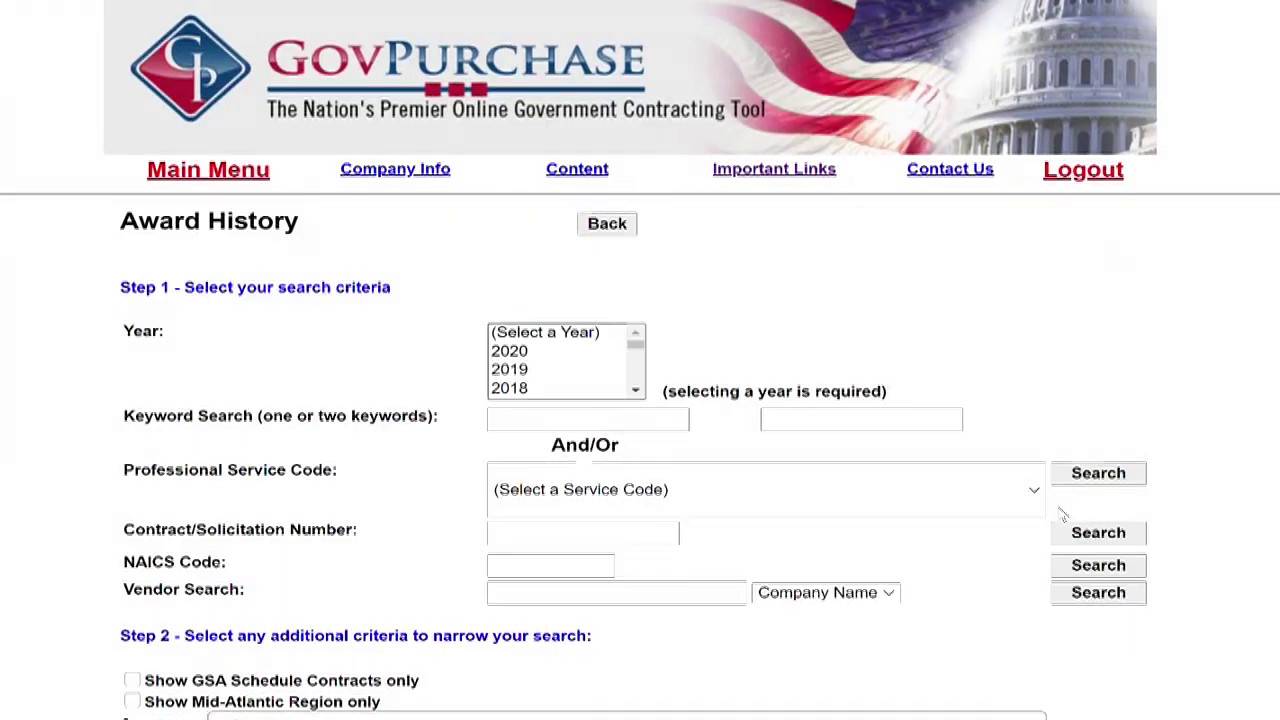
left_click(499, 356)
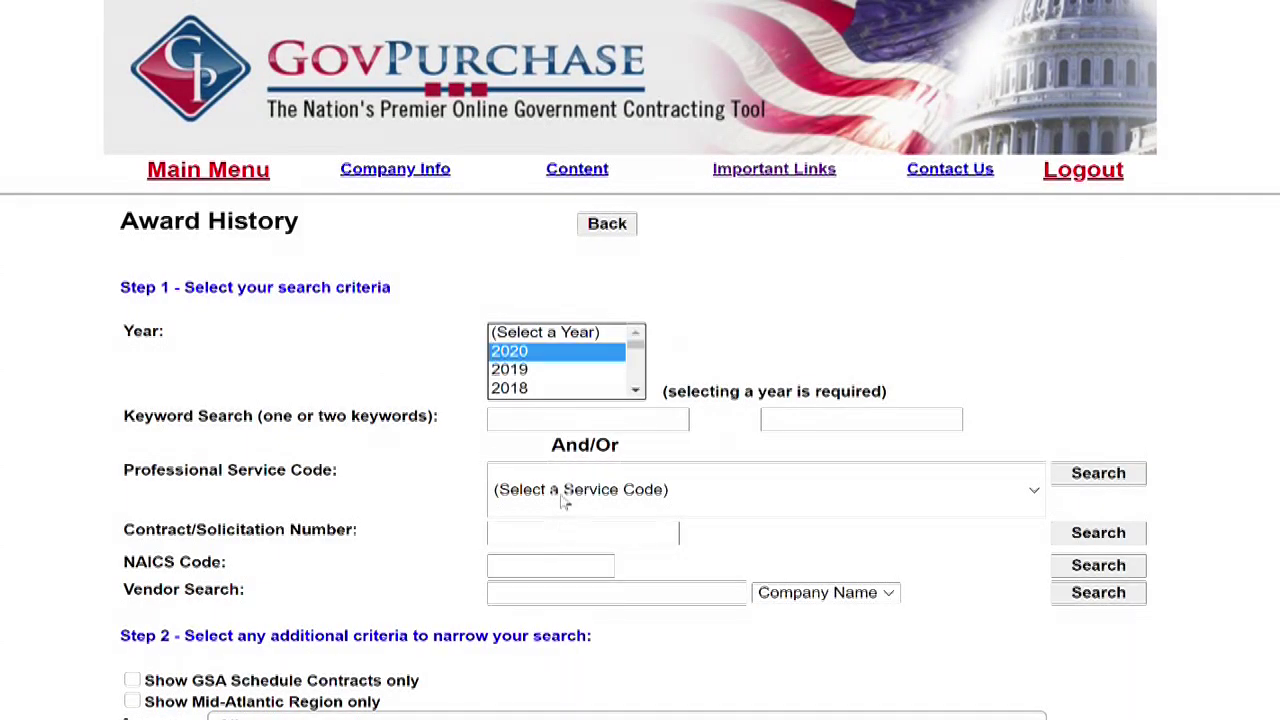
left_click(564, 418)
type("P")
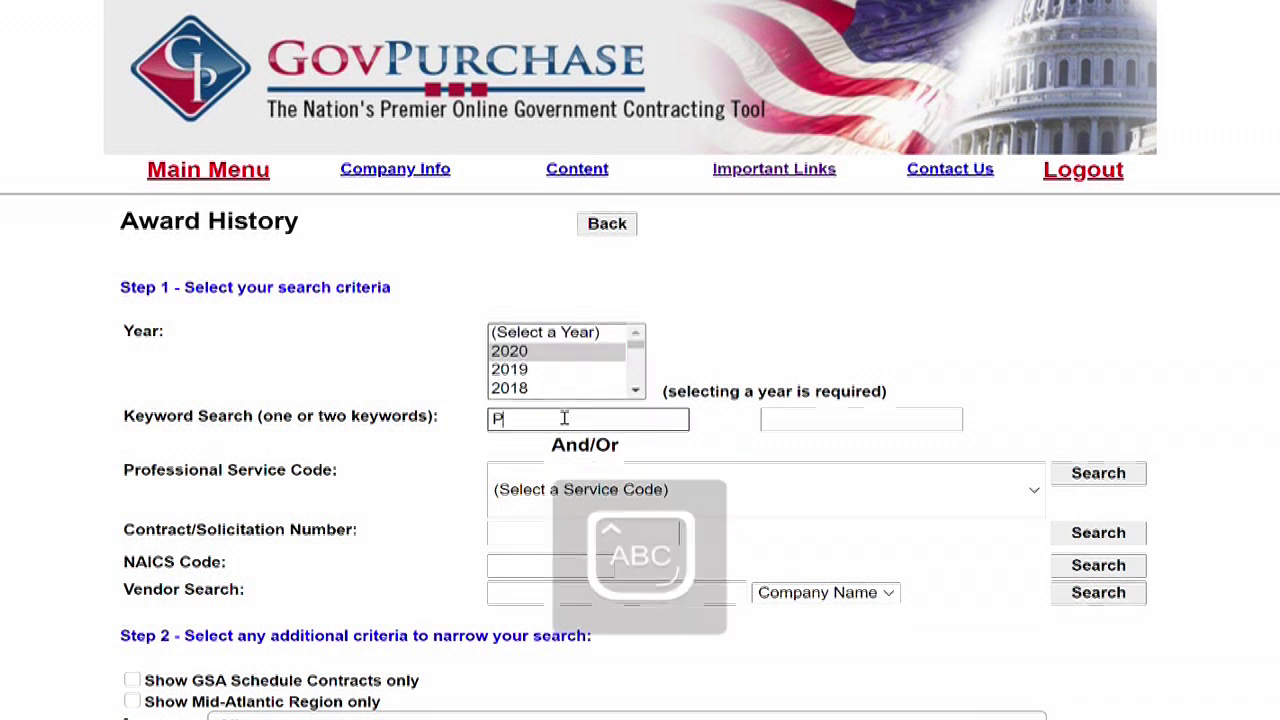
type("PE")
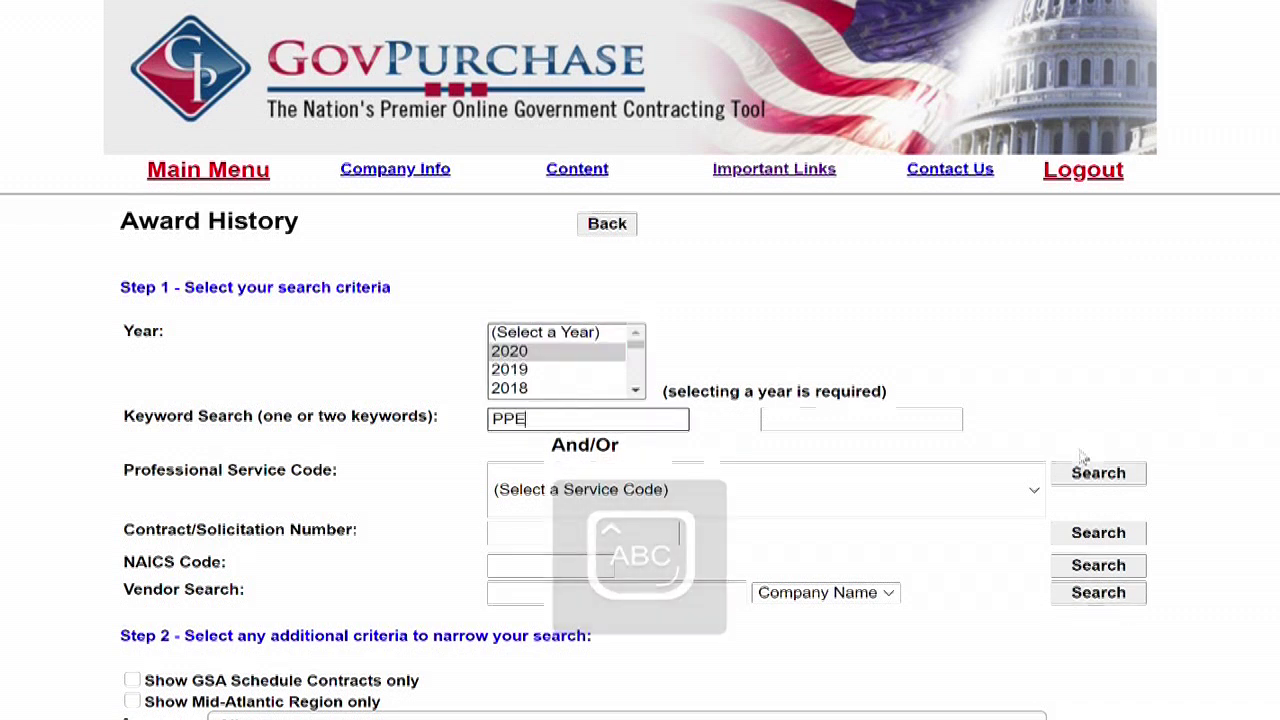
left_click(1095, 475)
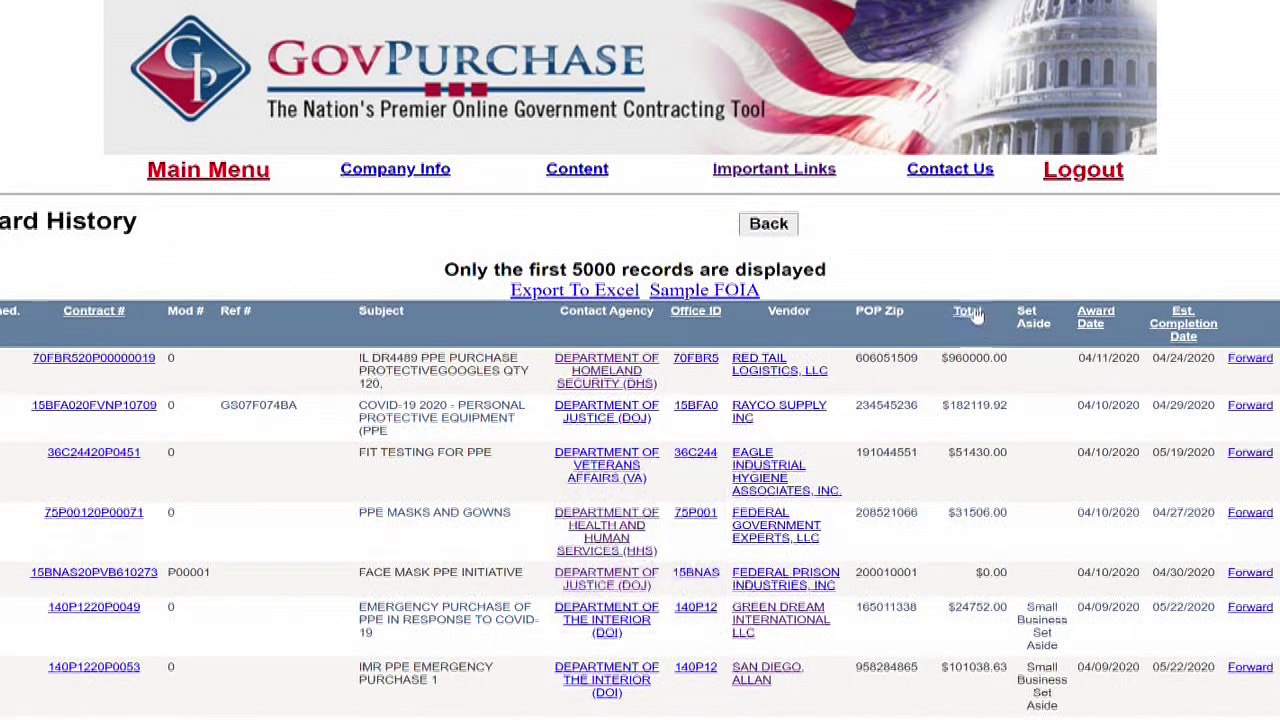
Sort the 2020 PPE awards by total, browse the largest ones, and go back from the sorted list
left_click(975, 312)
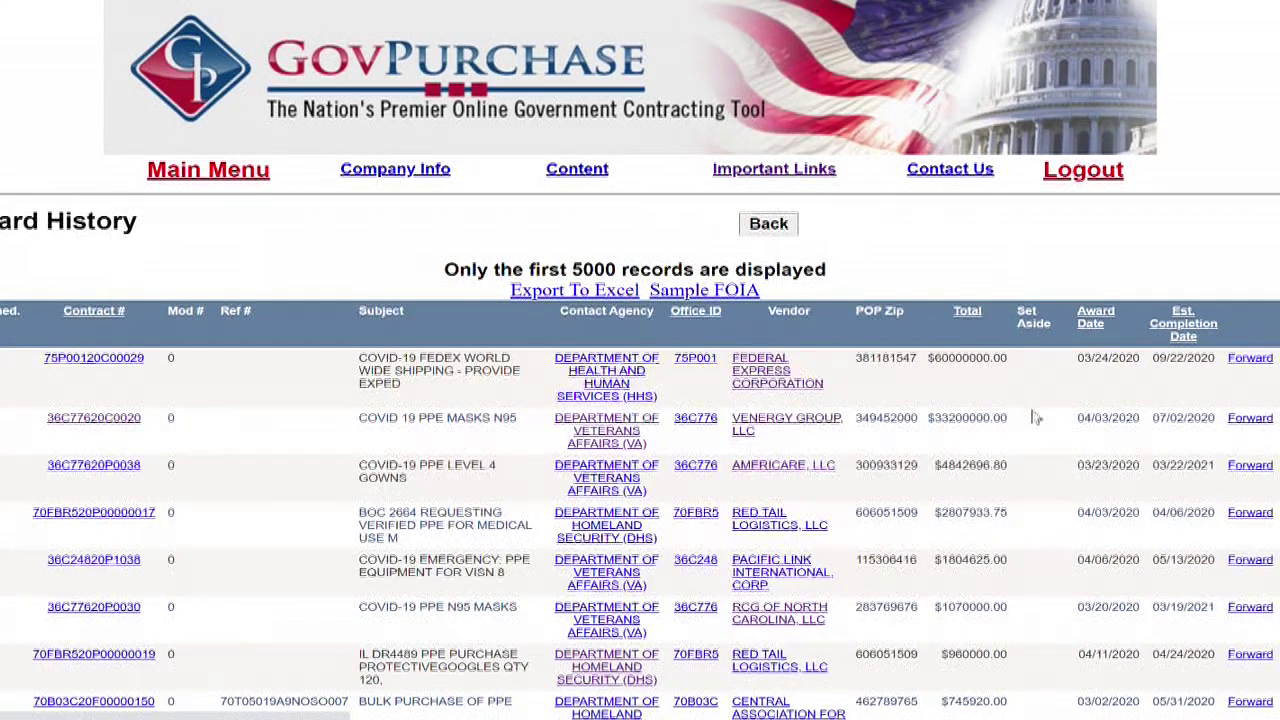
scroll(1014, 443, "down", 3)
scroll(1022, 456, "down", 6)
scroll(1022, 456, "down", 6)
scroll(1022, 456, "down", 7)
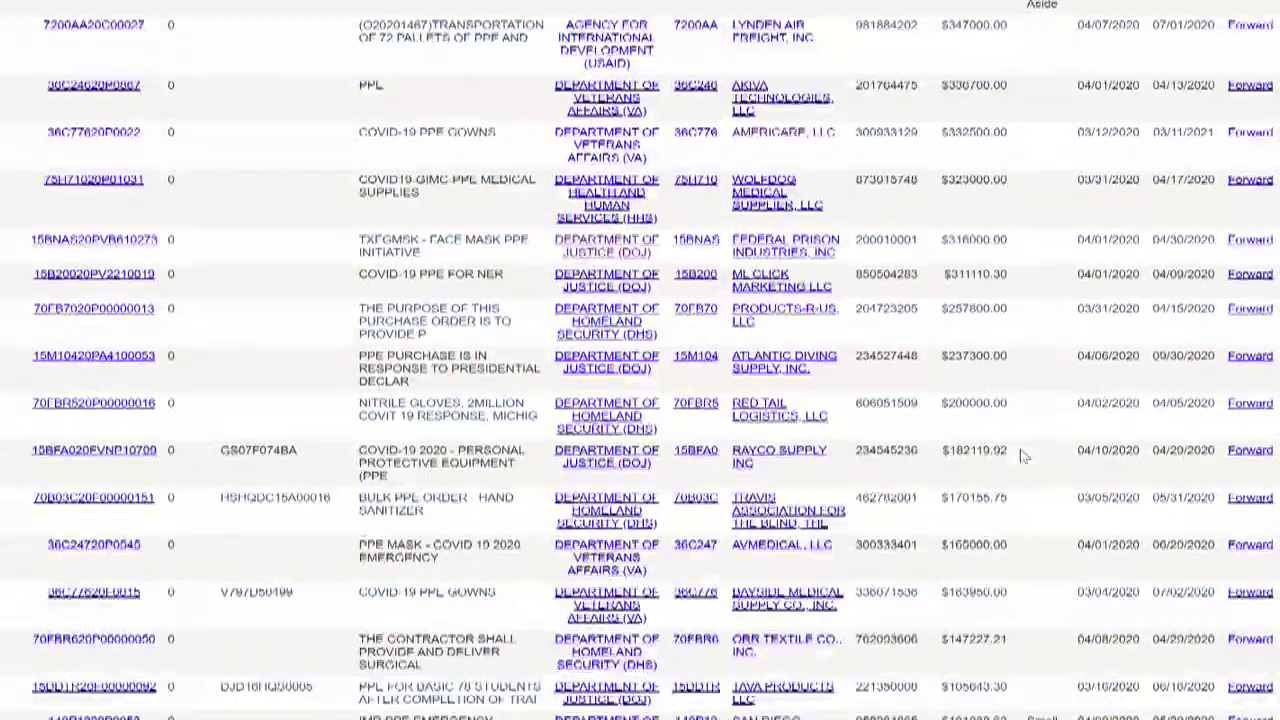
scroll(1022, 456, "down", 5)
scroll(1022, 456, "up", 5)
scroll(1022, 456, "up", 15)
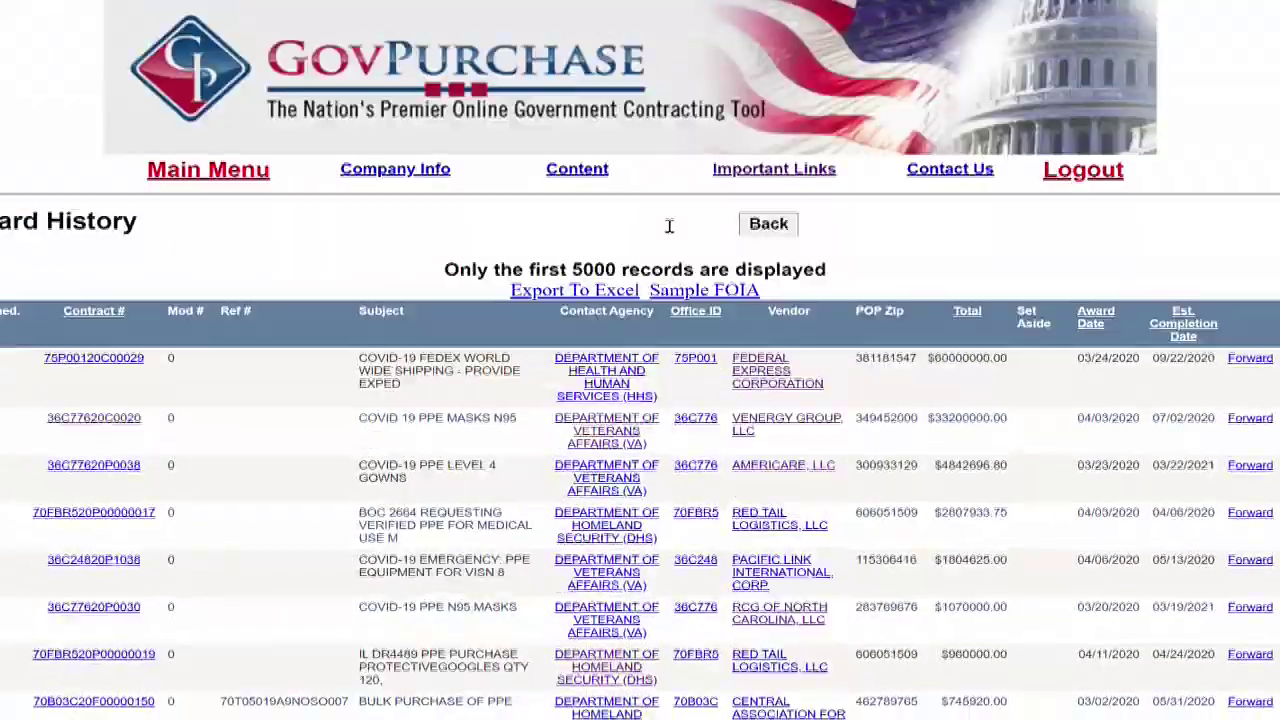
left_click(768, 225)
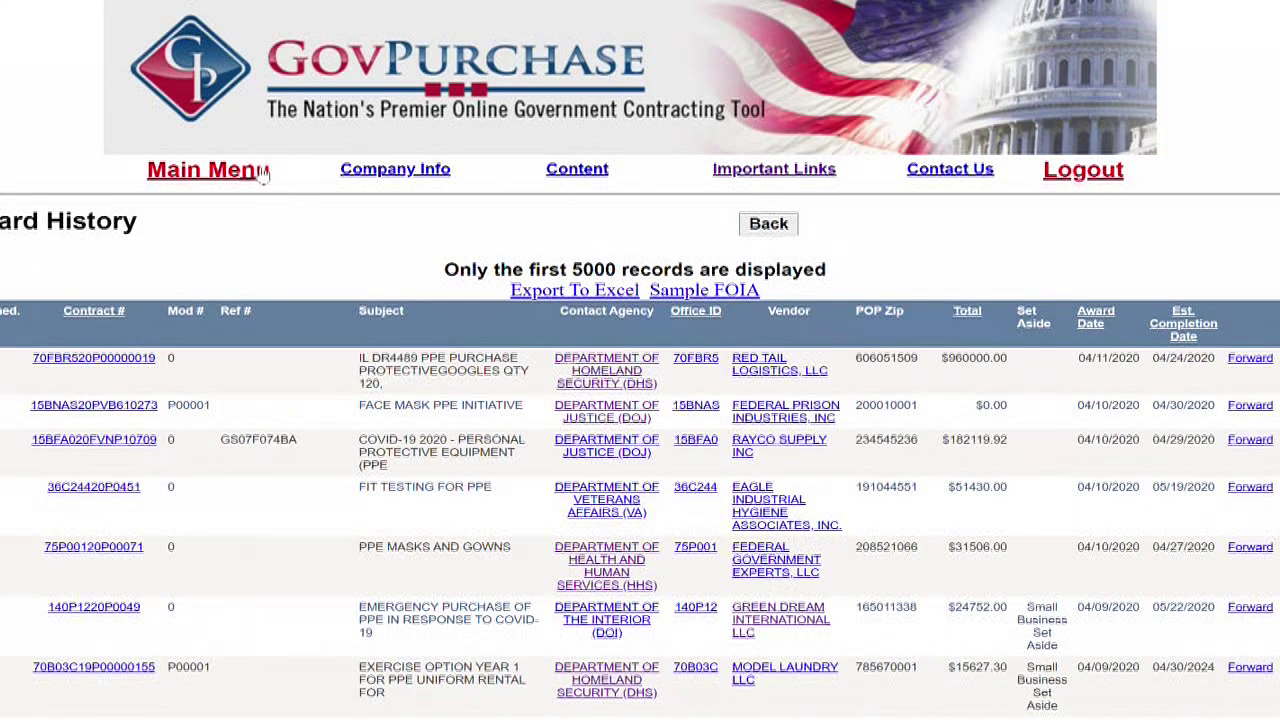
Return to the main menu and open the Expiring Contracts through 2025 search
left_click(258, 173)
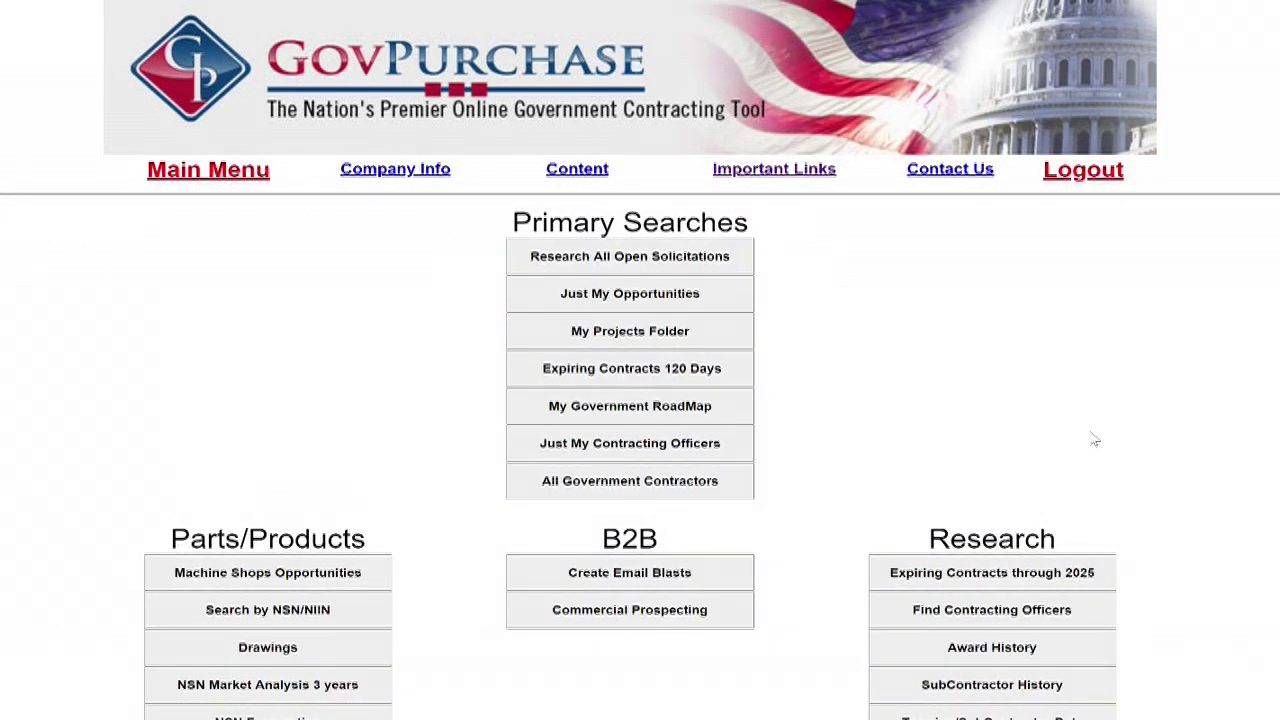
scroll(1094, 437, "down", 1)
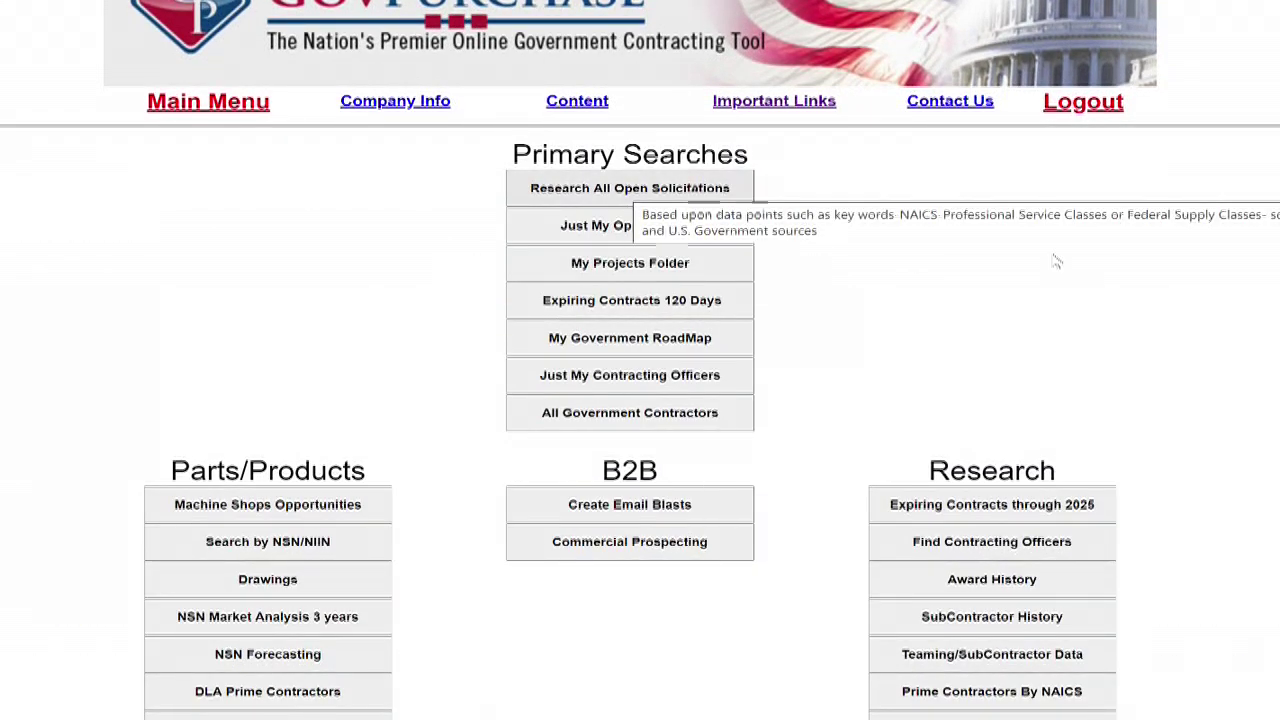
scroll(1057, 257, "down", 1)
scroll(1200, 408, "down", 2)
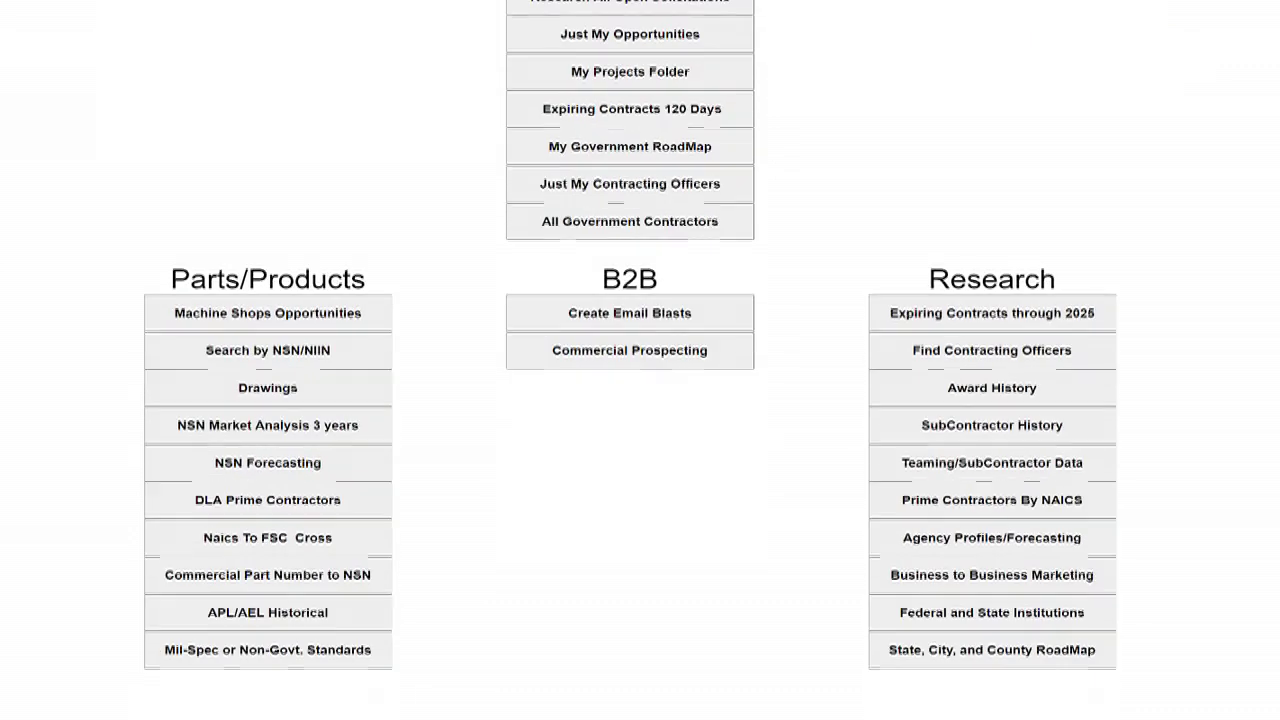
left_click(1072, 322)
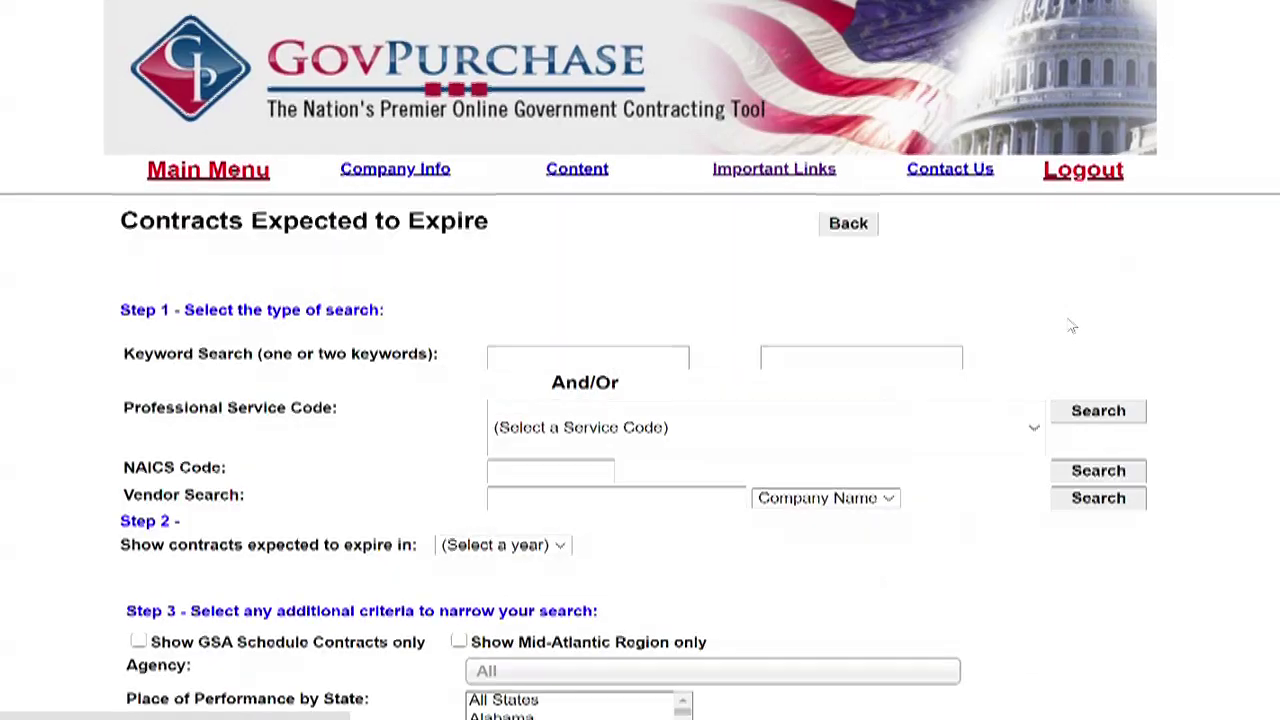
Set the expiring contracts search to NAICS code 541512 and expected expiry year 2020
left_click(575, 467)
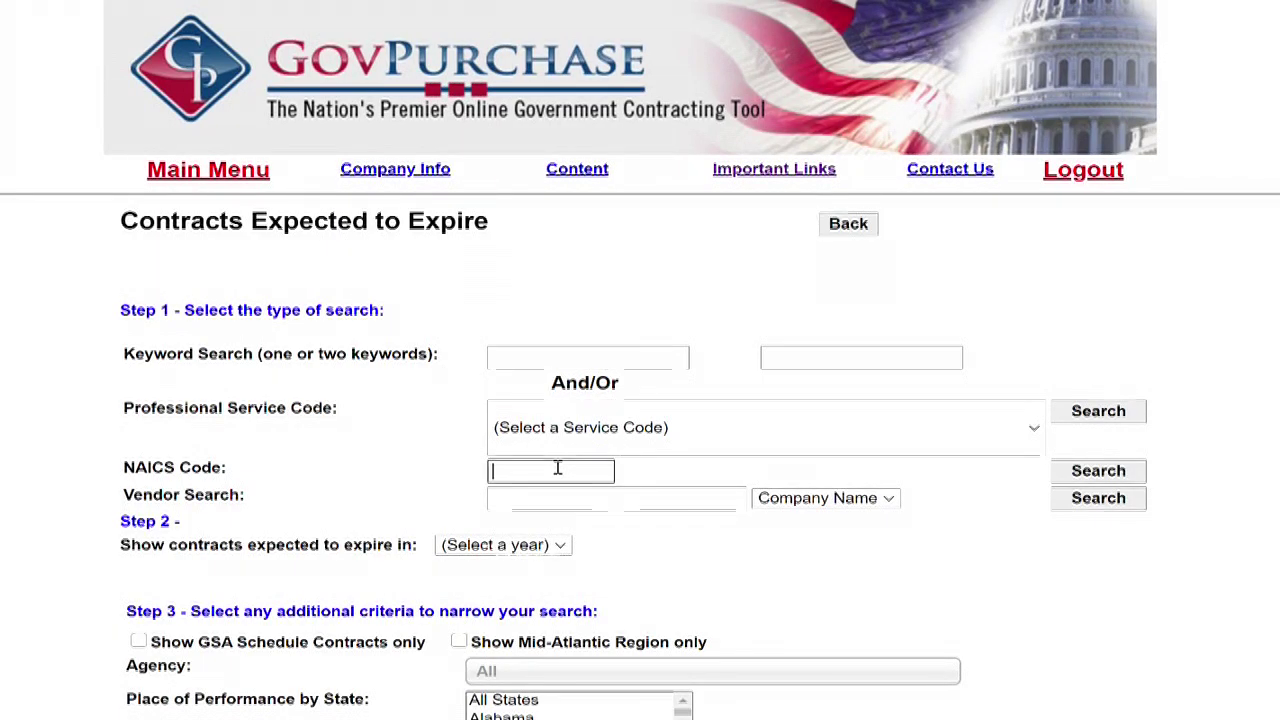
type("5415")
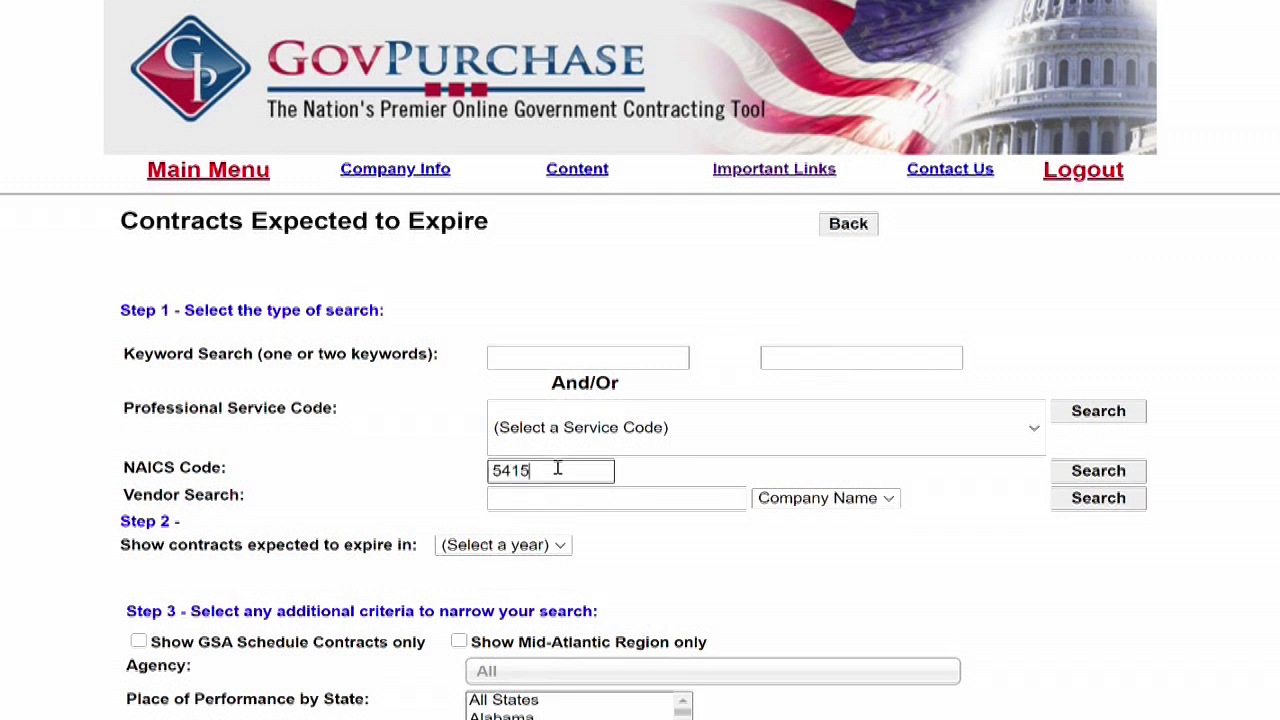
type("12")
left_click(541, 545)
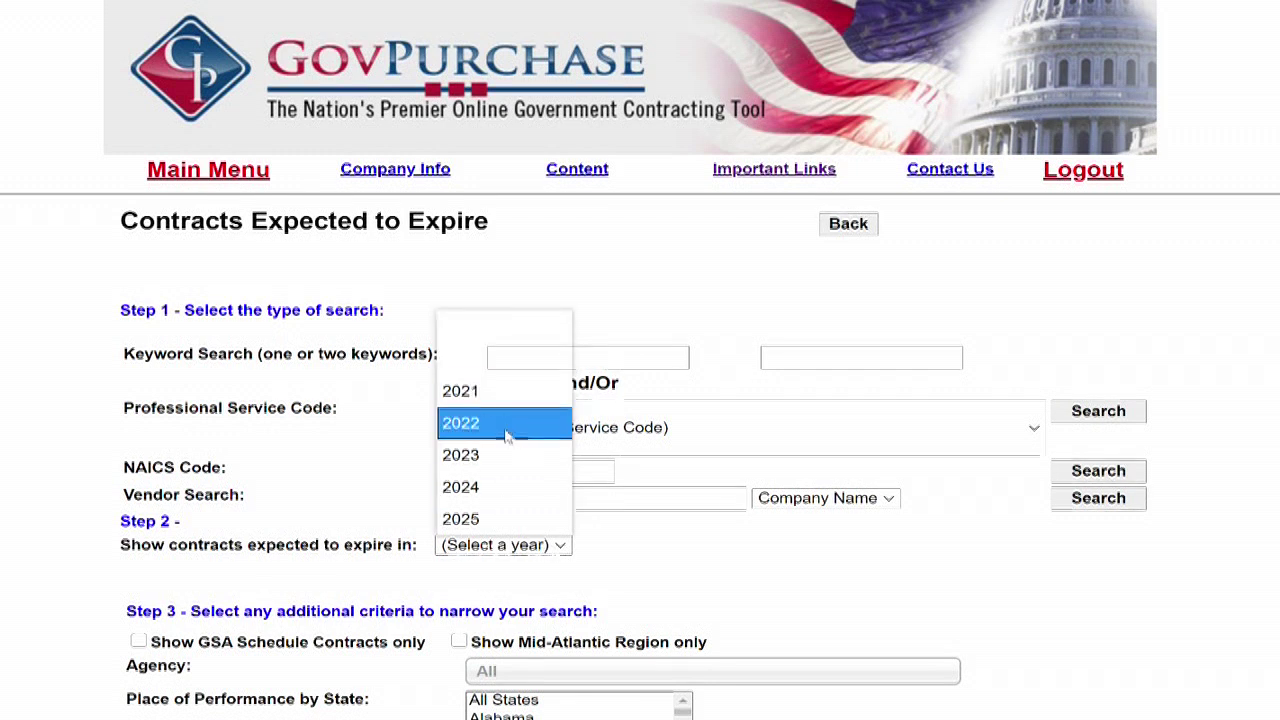
left_click(800, 582)
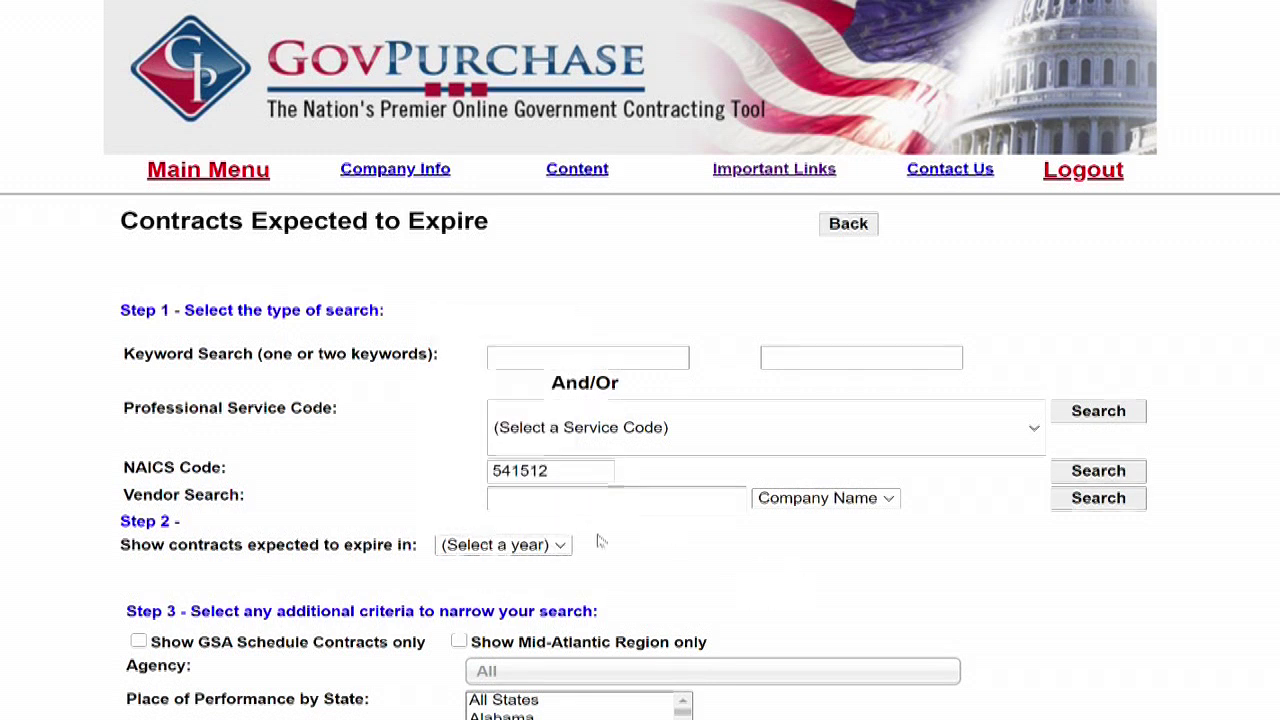
left_click(541, 545)
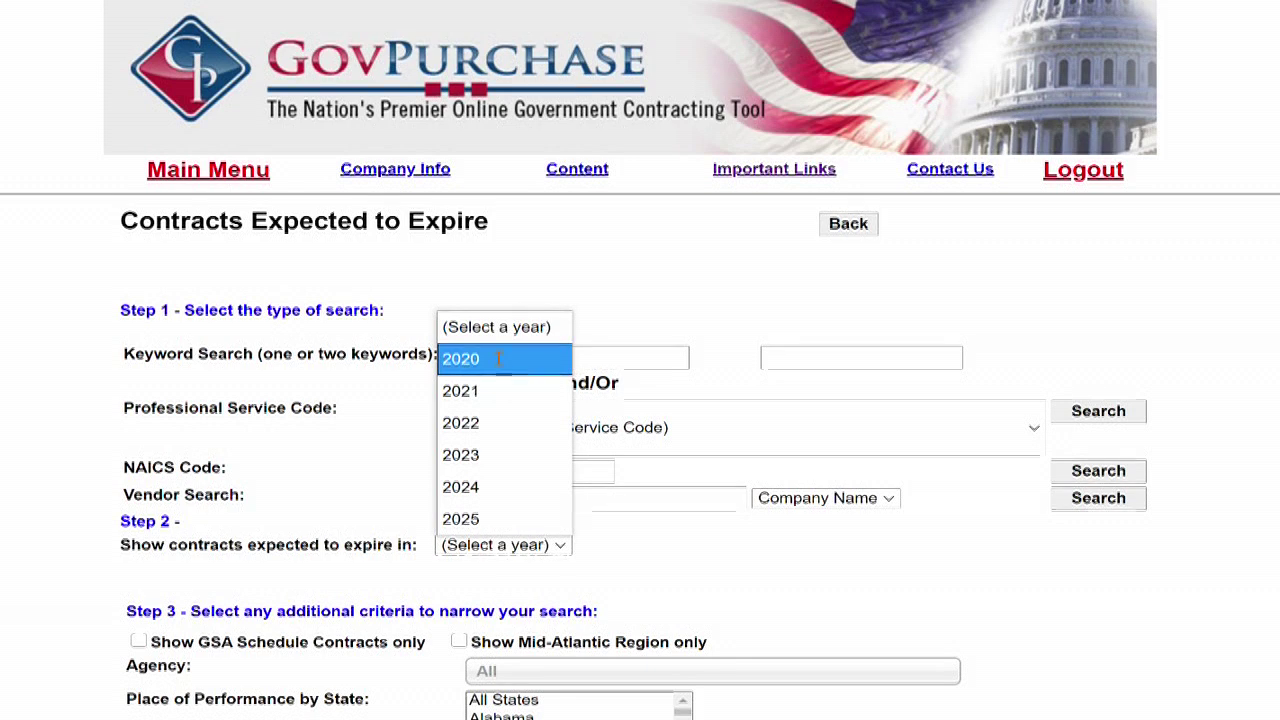
left_click(460, 358)
Limit the expiring contracts search to Small Business Set Aside and run it by NAICS code
scroll(800, 589, "down", 3)
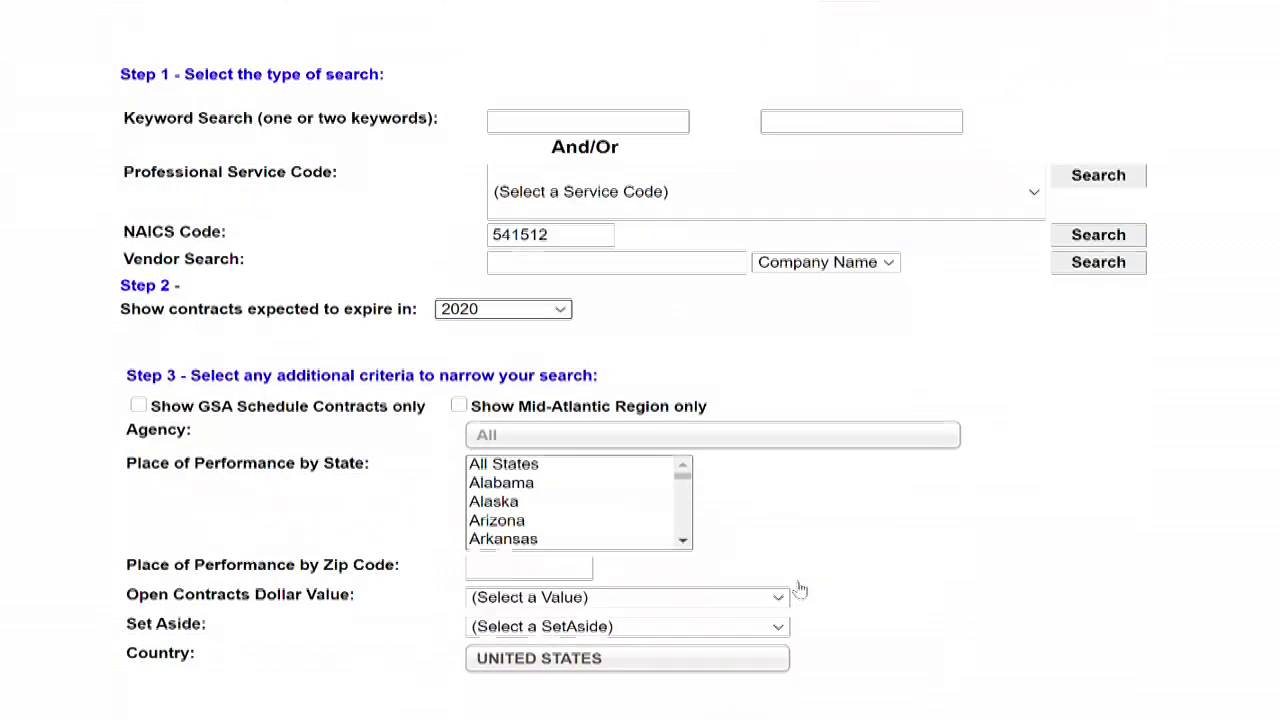
left_click(731, 630)
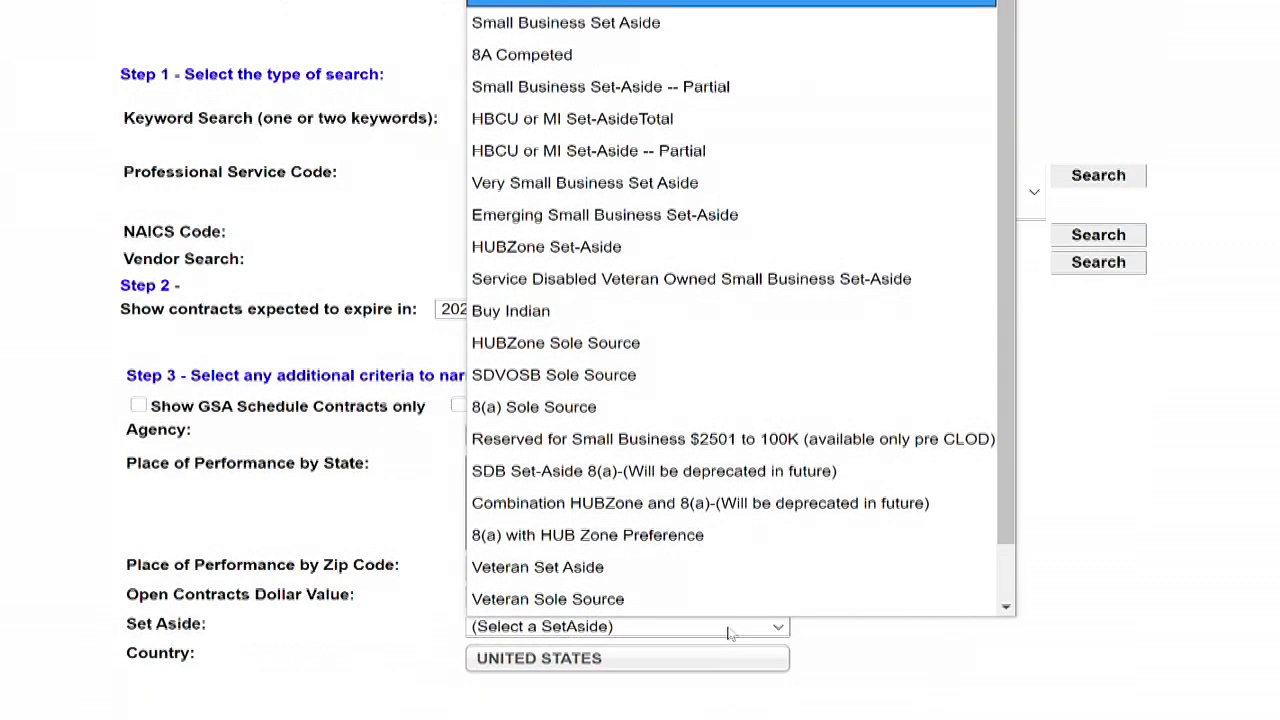
left_click(658, 22)
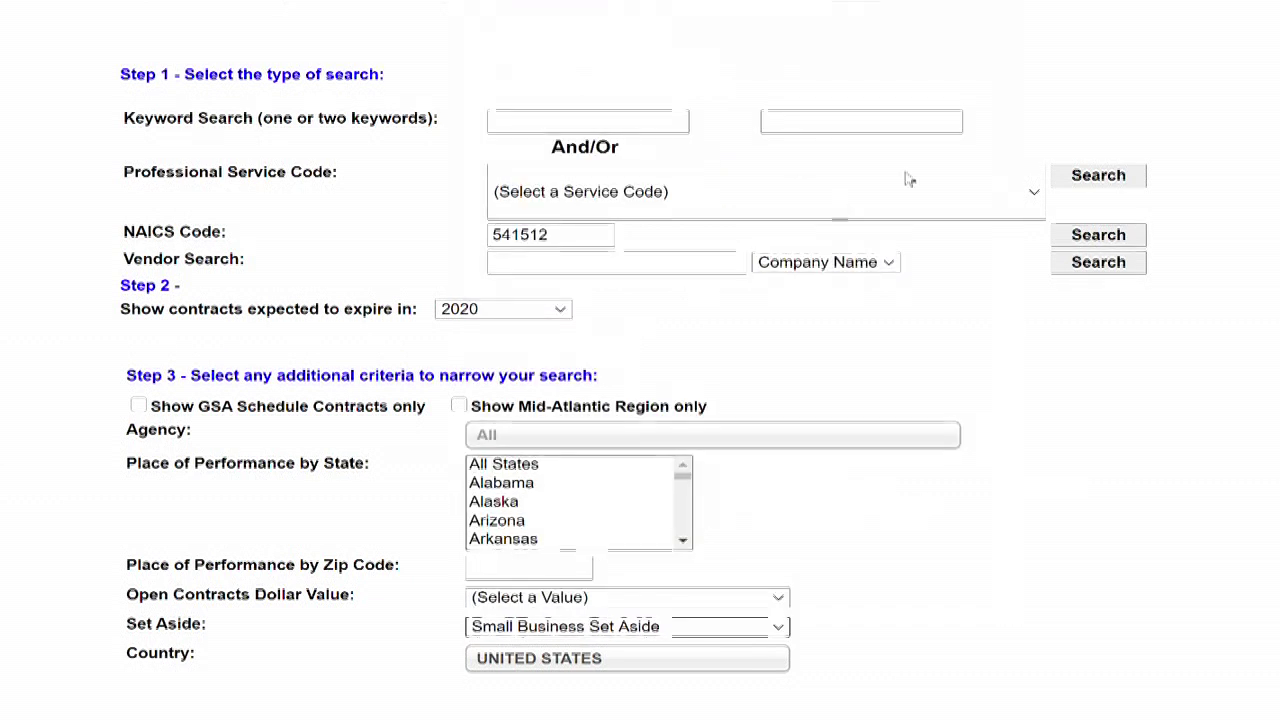
left_click(1099, 236)
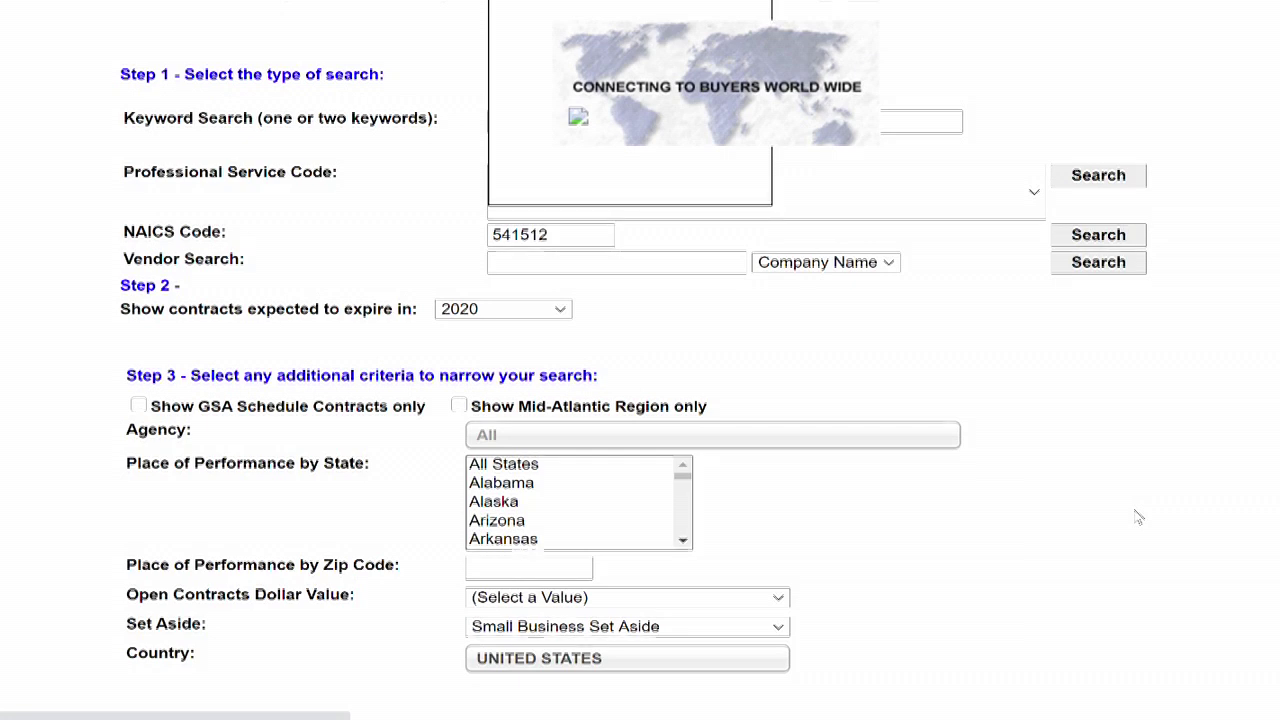
Browse the expiring small business contracts, view the Department of Homeland Security agency contacts, and return to the contract list
scroll(1017, 622, "right", 5)
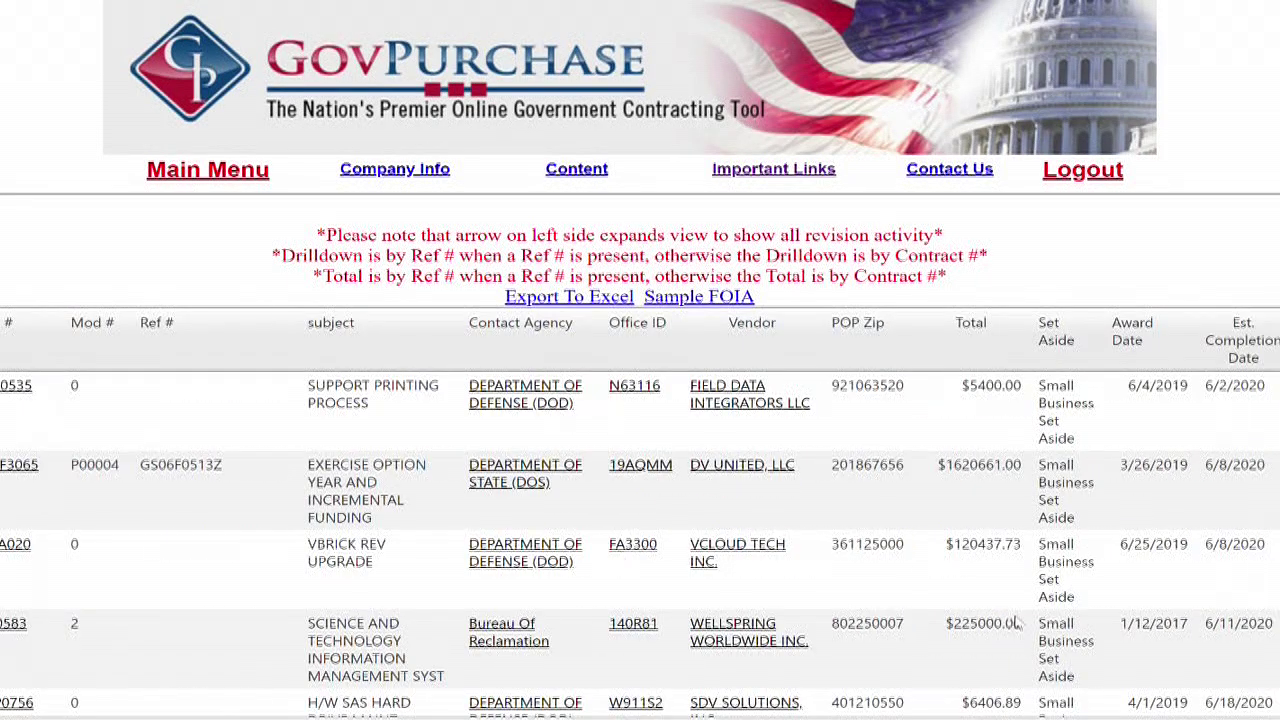
scroll(1114, 610, "down", 2)
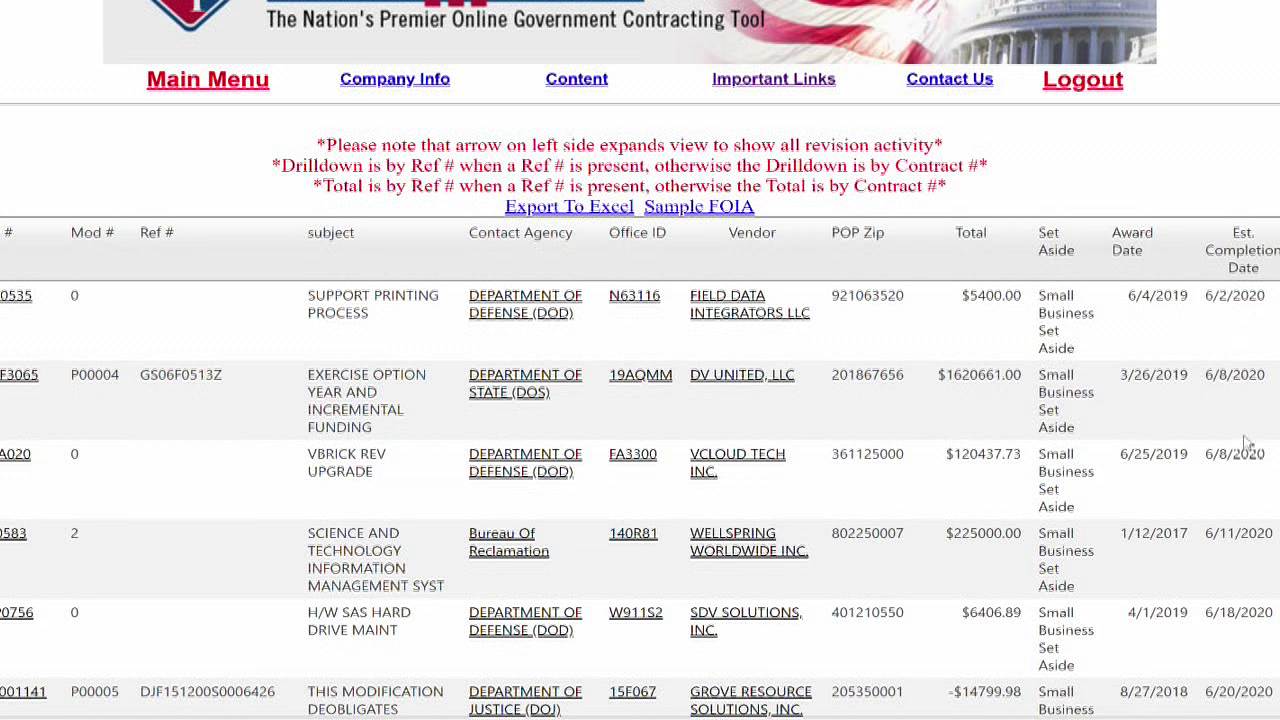
scroll(1226, 432, "down", 6)
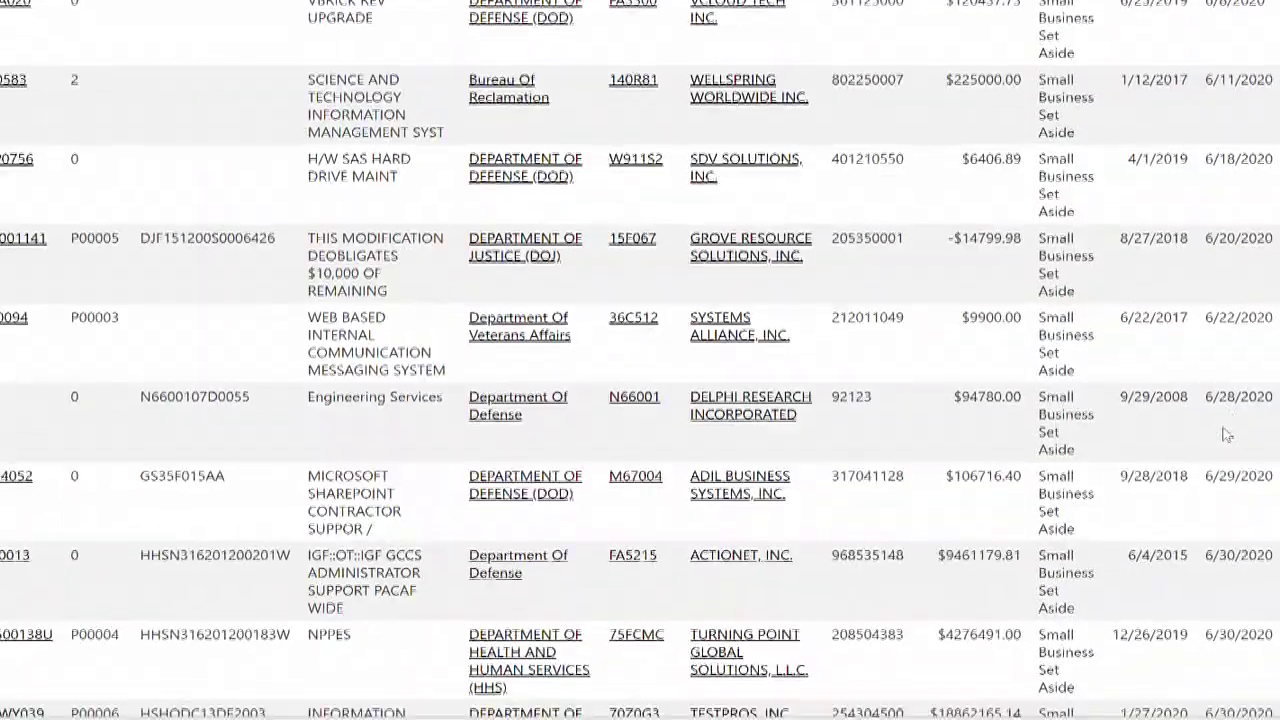
scroll(1226, 432, "down", 3)
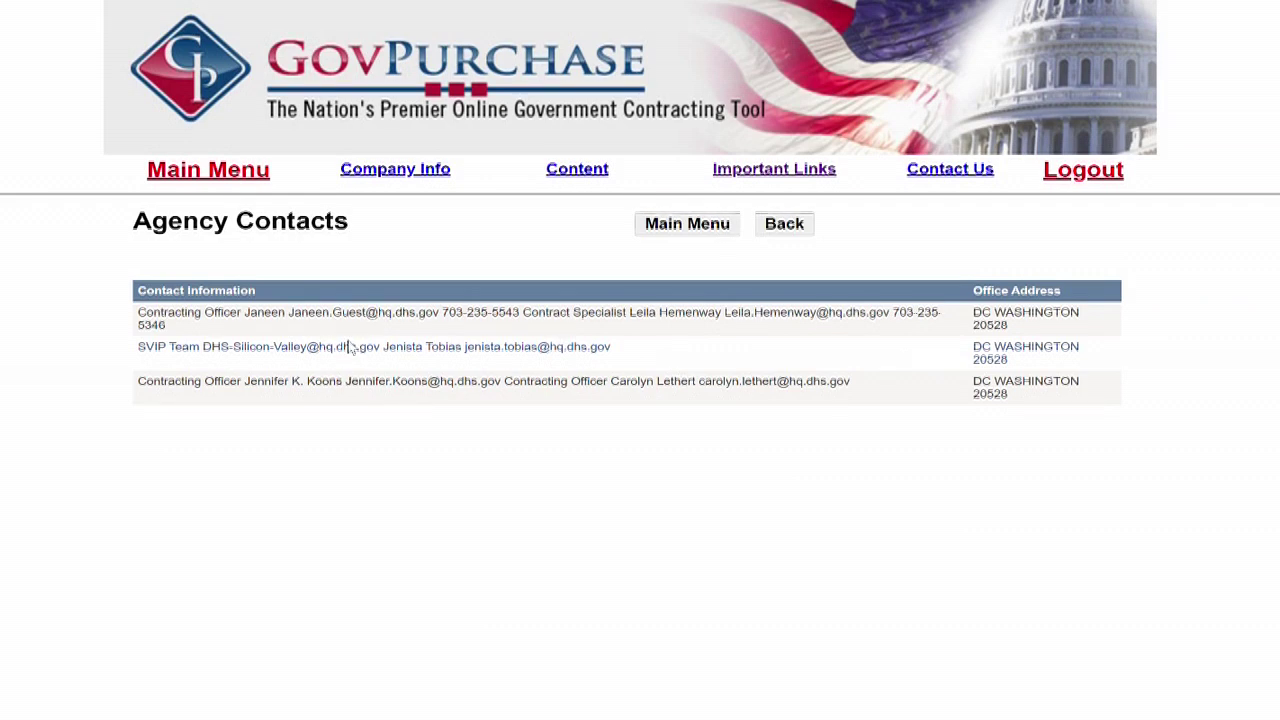
left_click(784, 224)
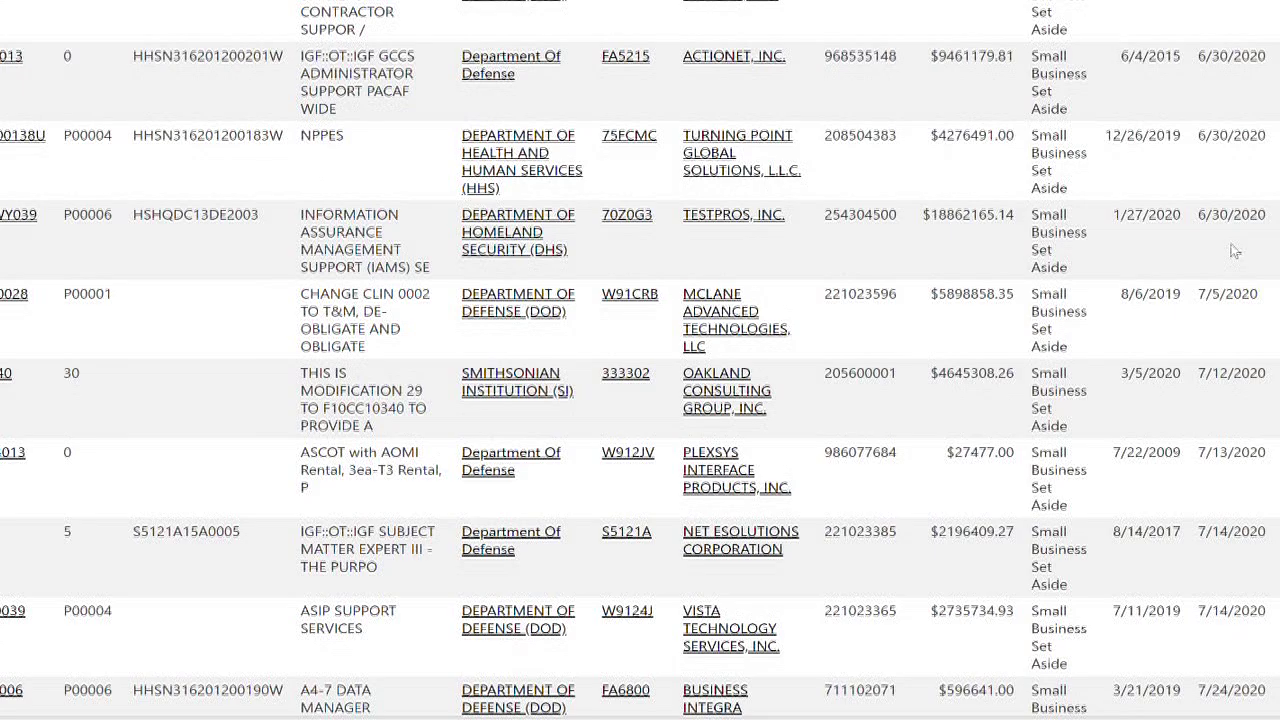
Examine the agencies, vendors, totals and estimated completion dates of the listed contracts from June through October 2020
scroll(1235, 252, "down", 5)
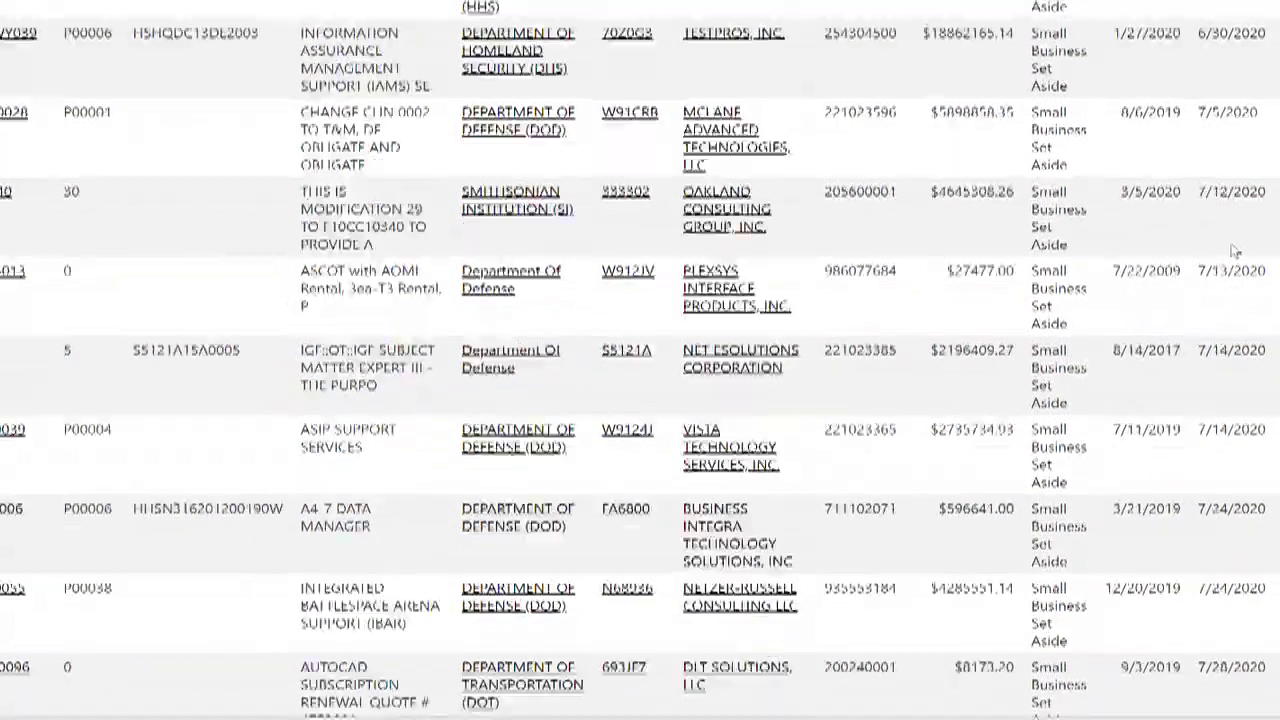
scroll(1235, 252, "down", 4)
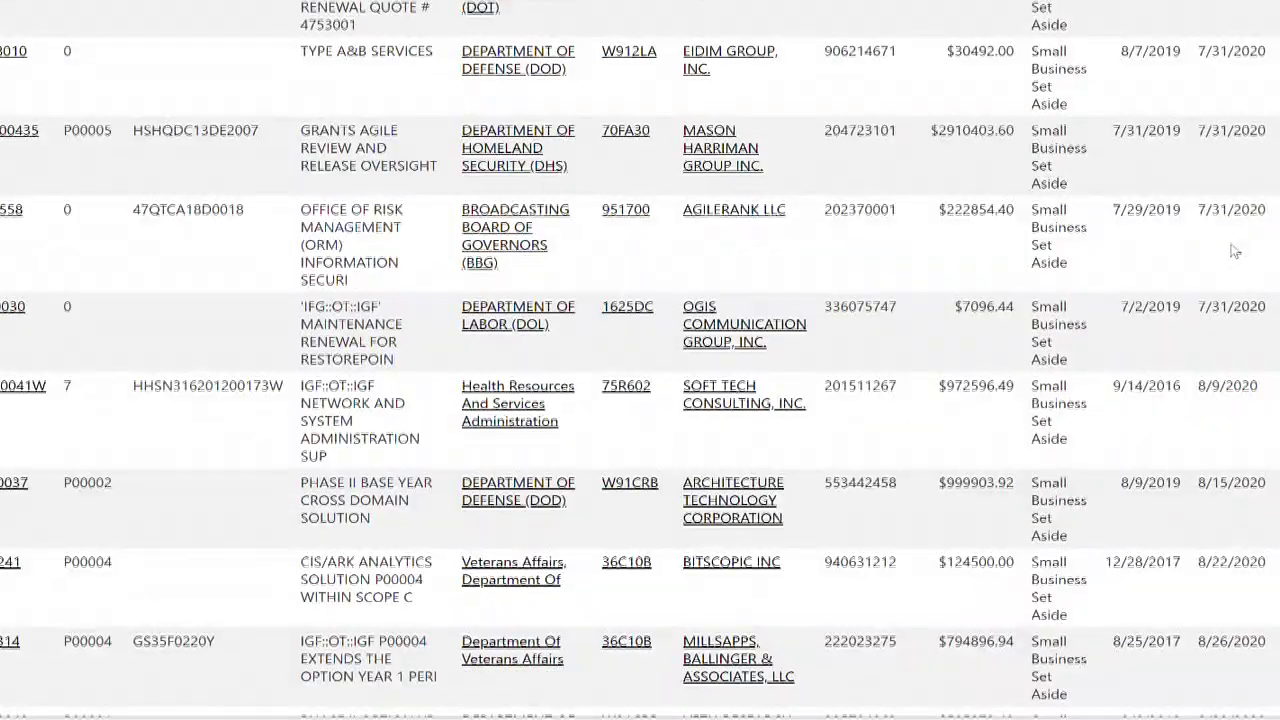
scroll(1235, 252, "down", 7)
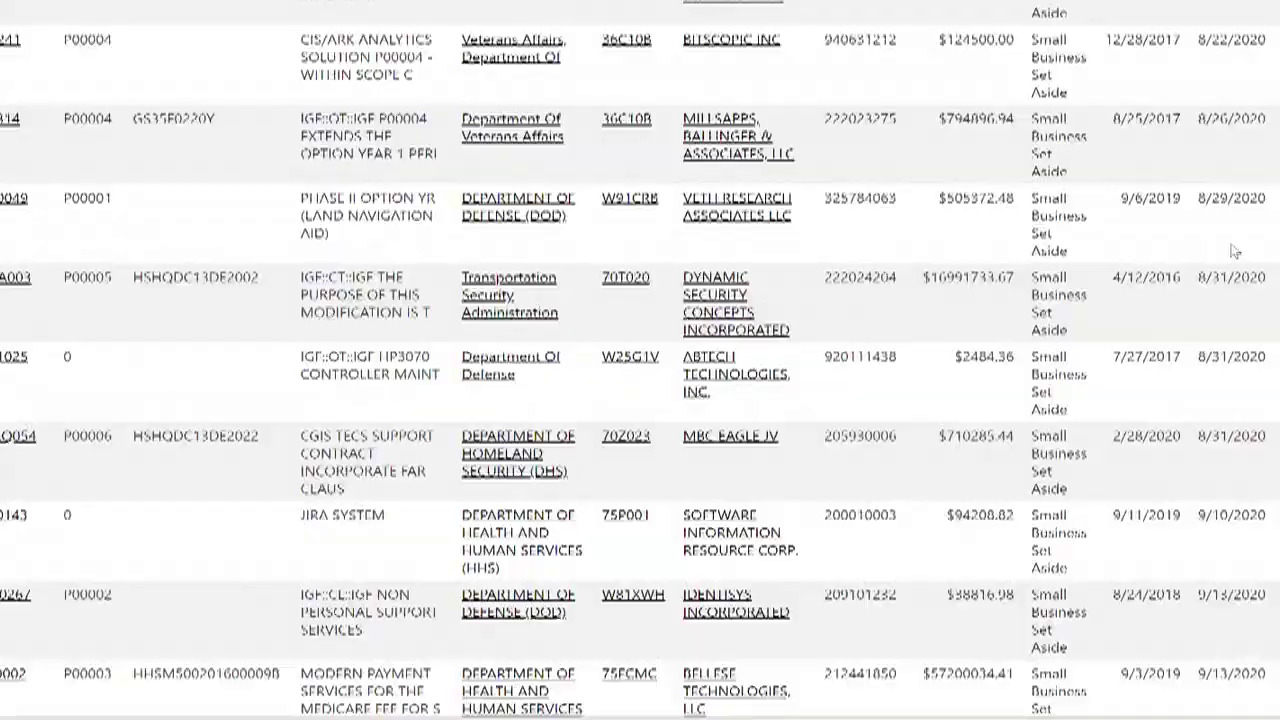
scroll(1235, 252, "down", 4)
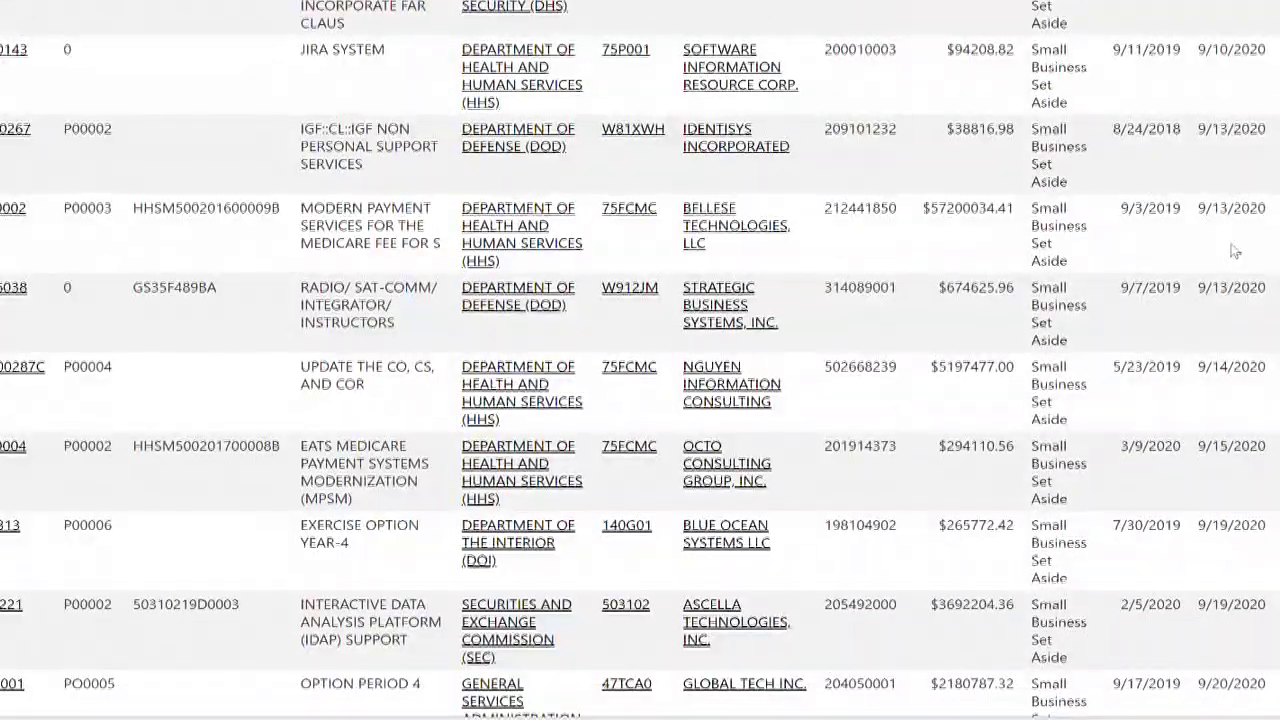
scroll(1235, 252, "down", 1)
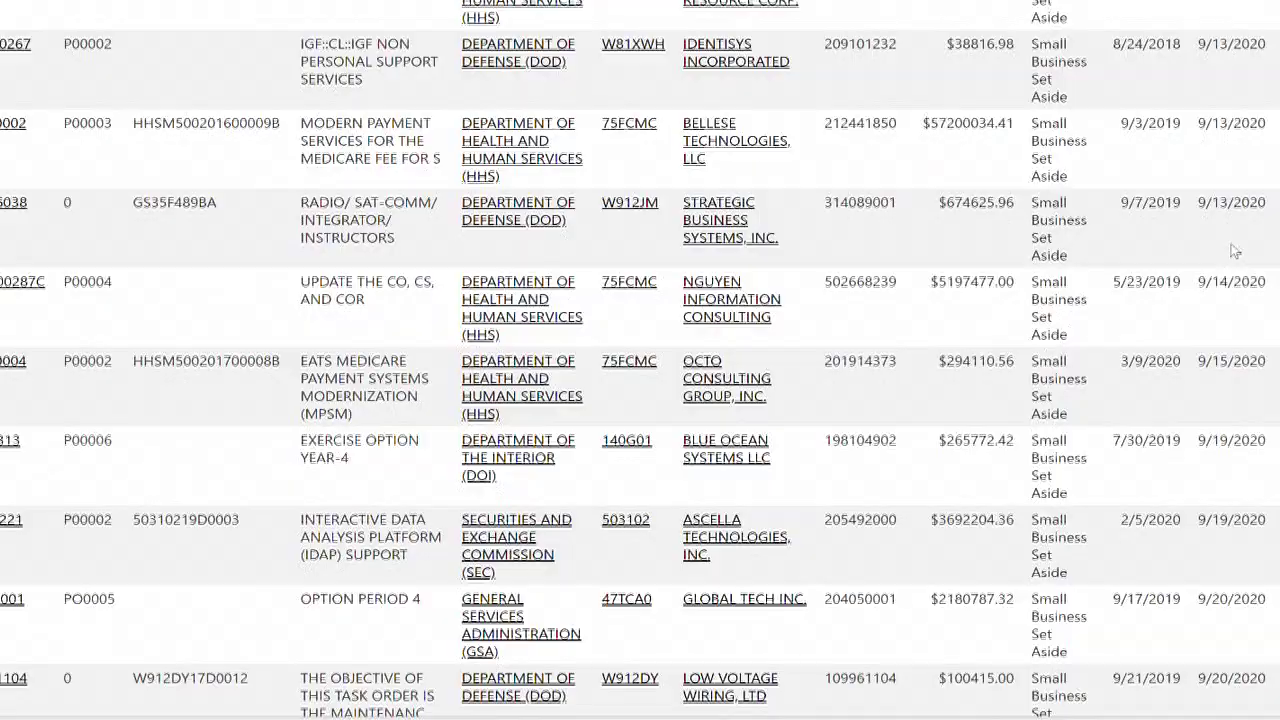
scroll(1235, 252, "down", 4)
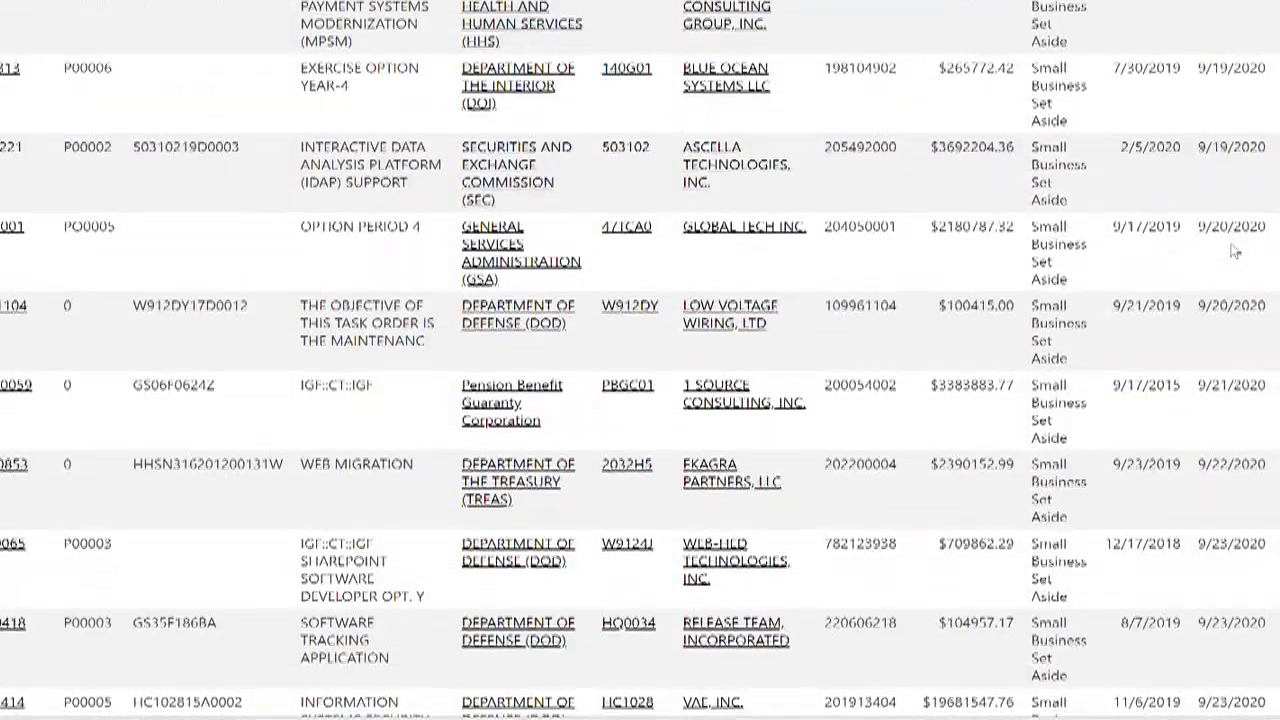
scroll(1235, 252, "down", 2)
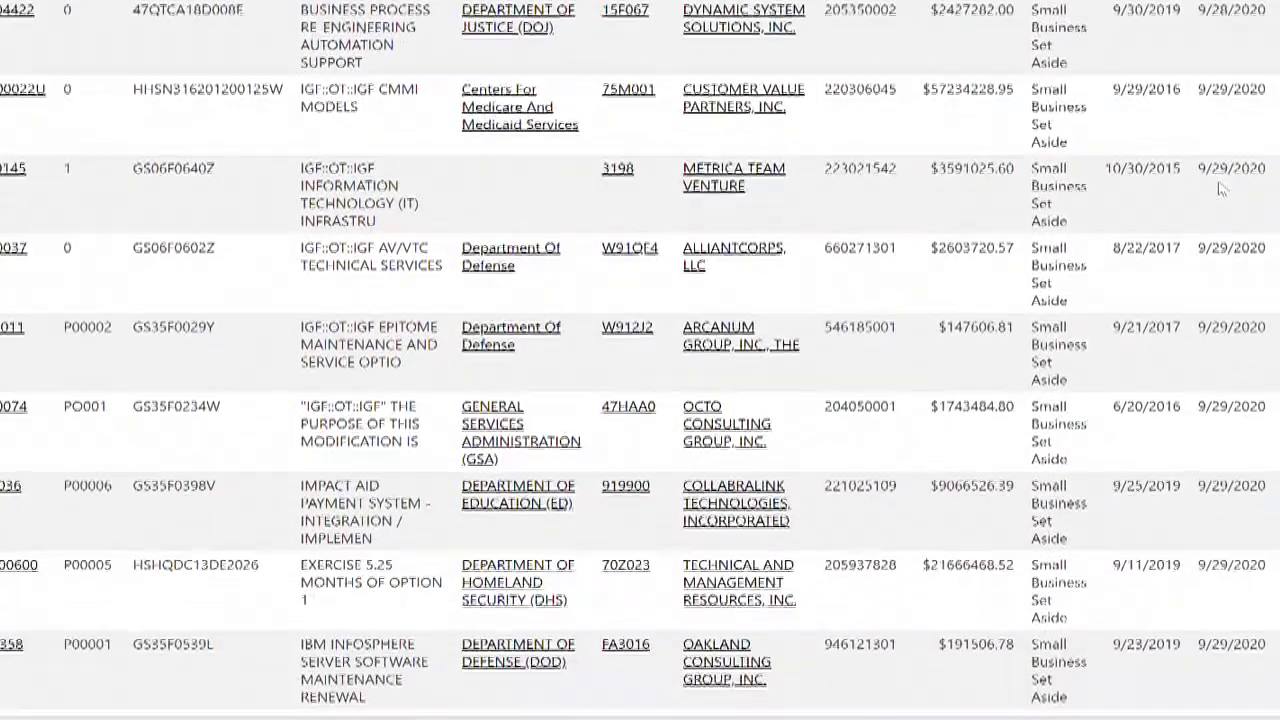
scroll(1220, 190, "down", 4)
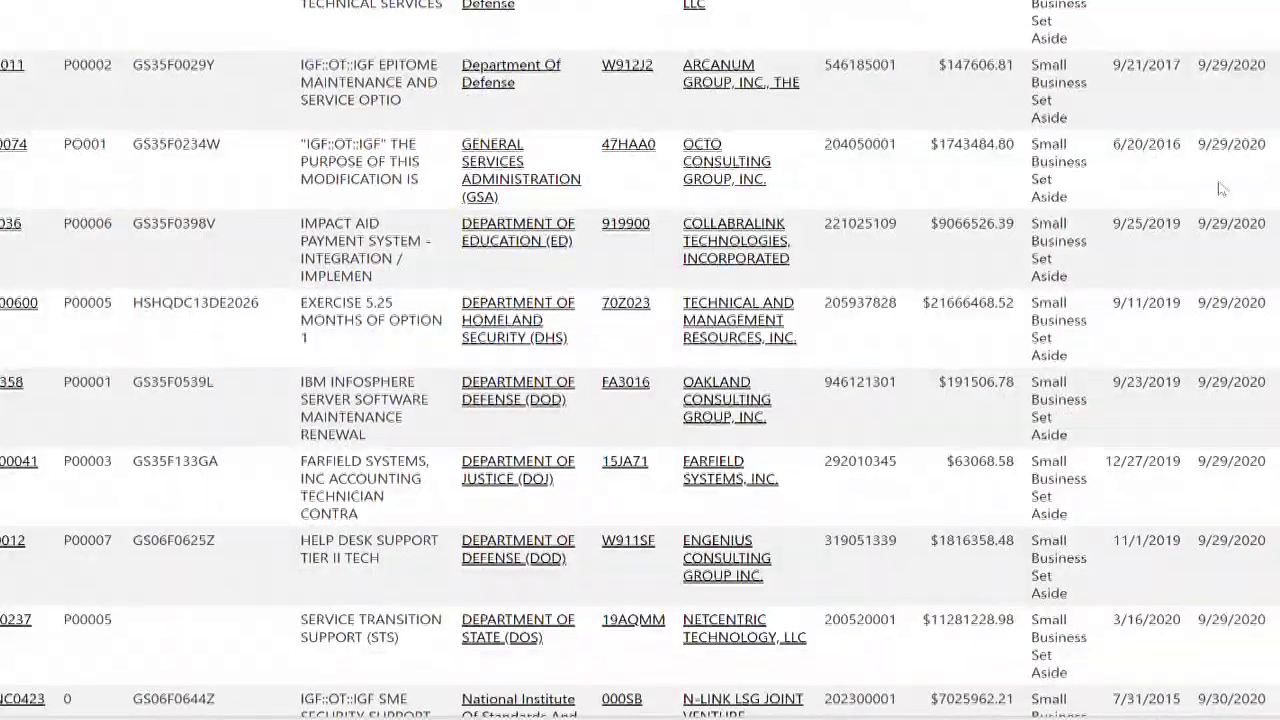
scroll(1220, 190, "down", 3)
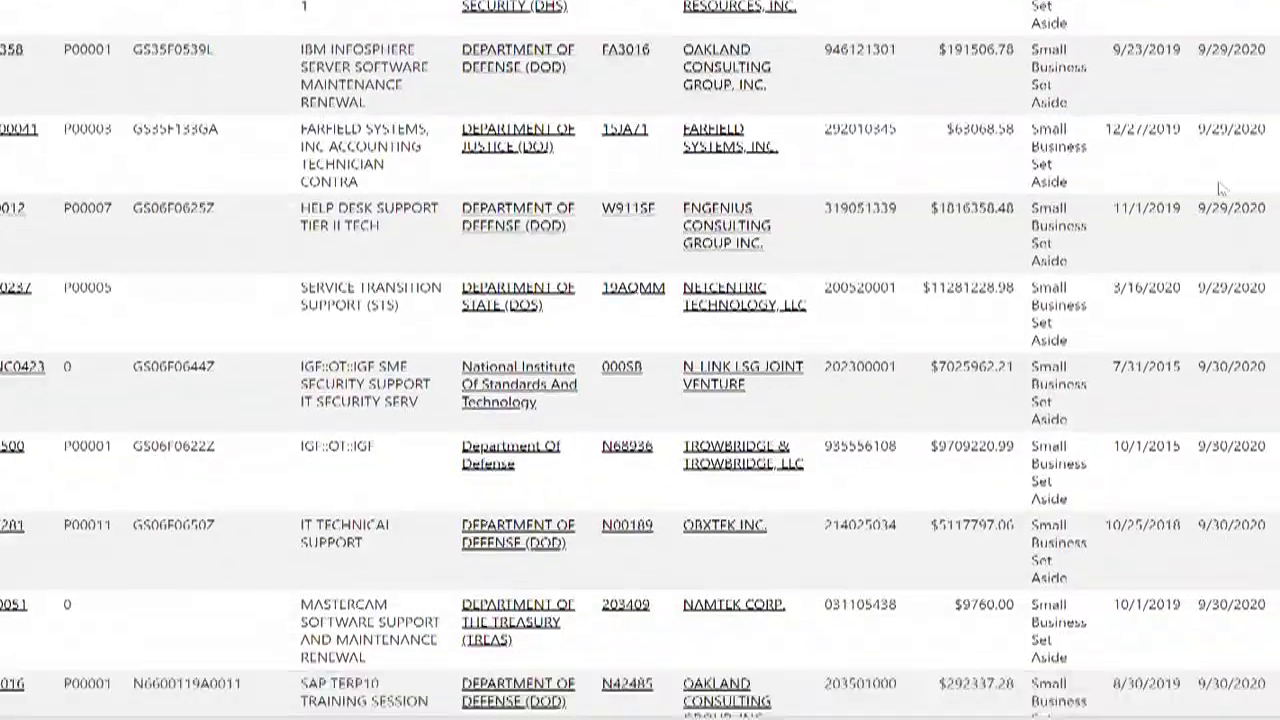
scroll(1220, 190, "down", 1)
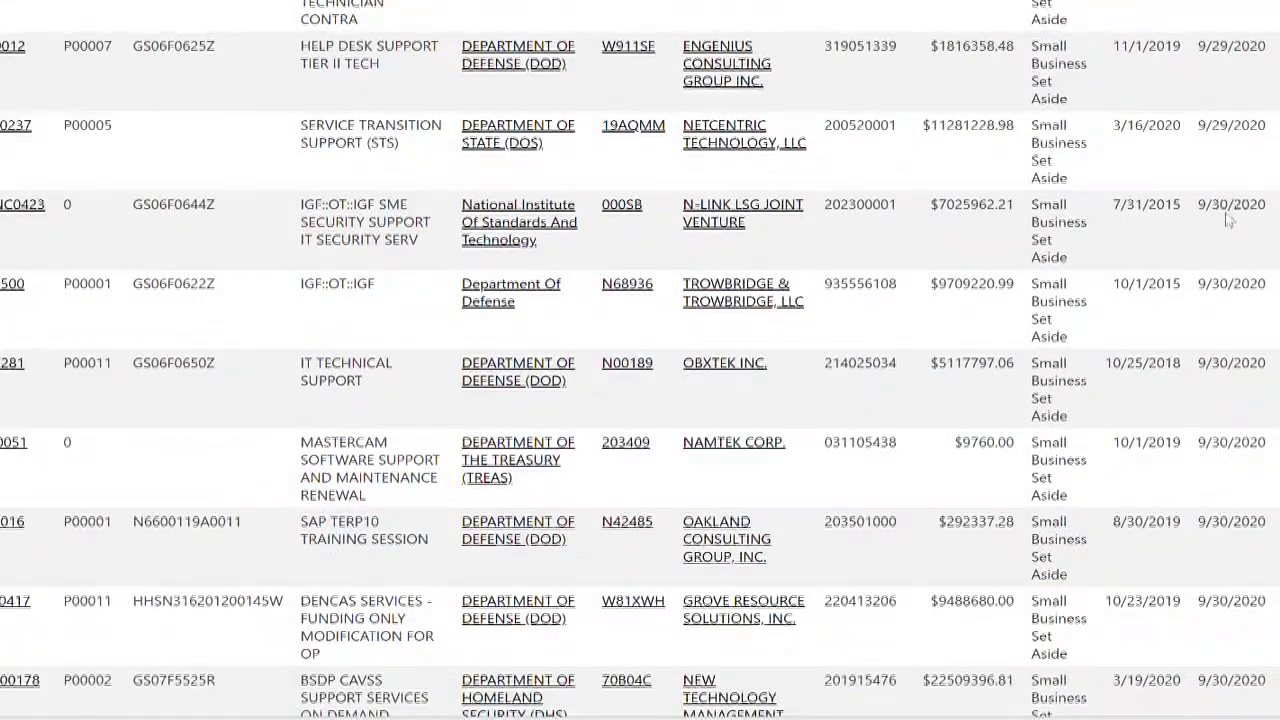
scroll(1228, 224, "down", 3)
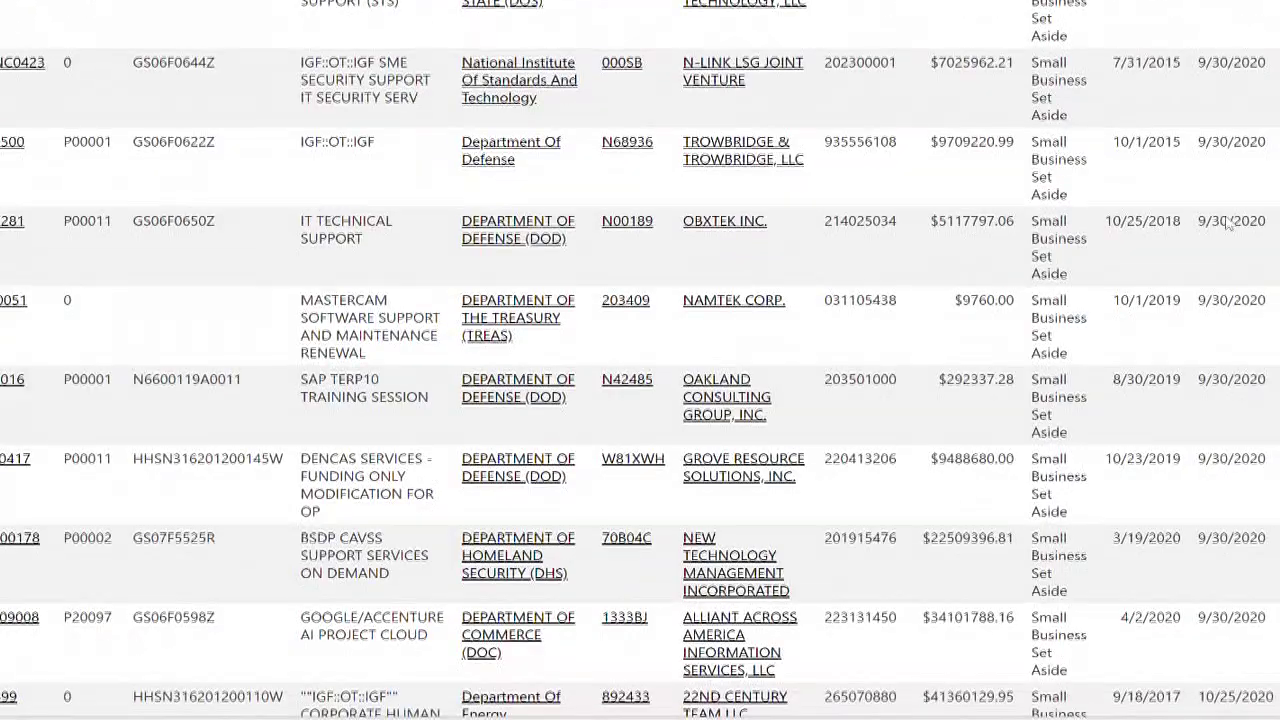
scroll(1228, 224, "down", 3)
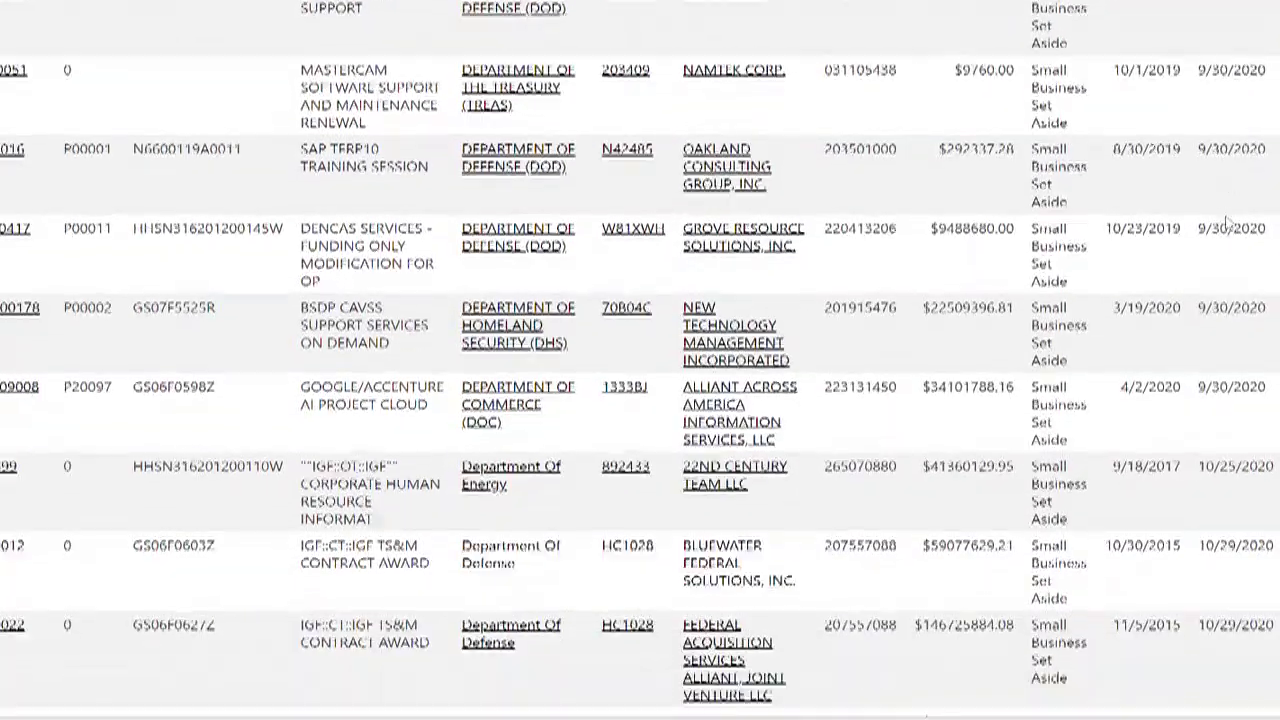
scroll(1228, 224, "down", 3)
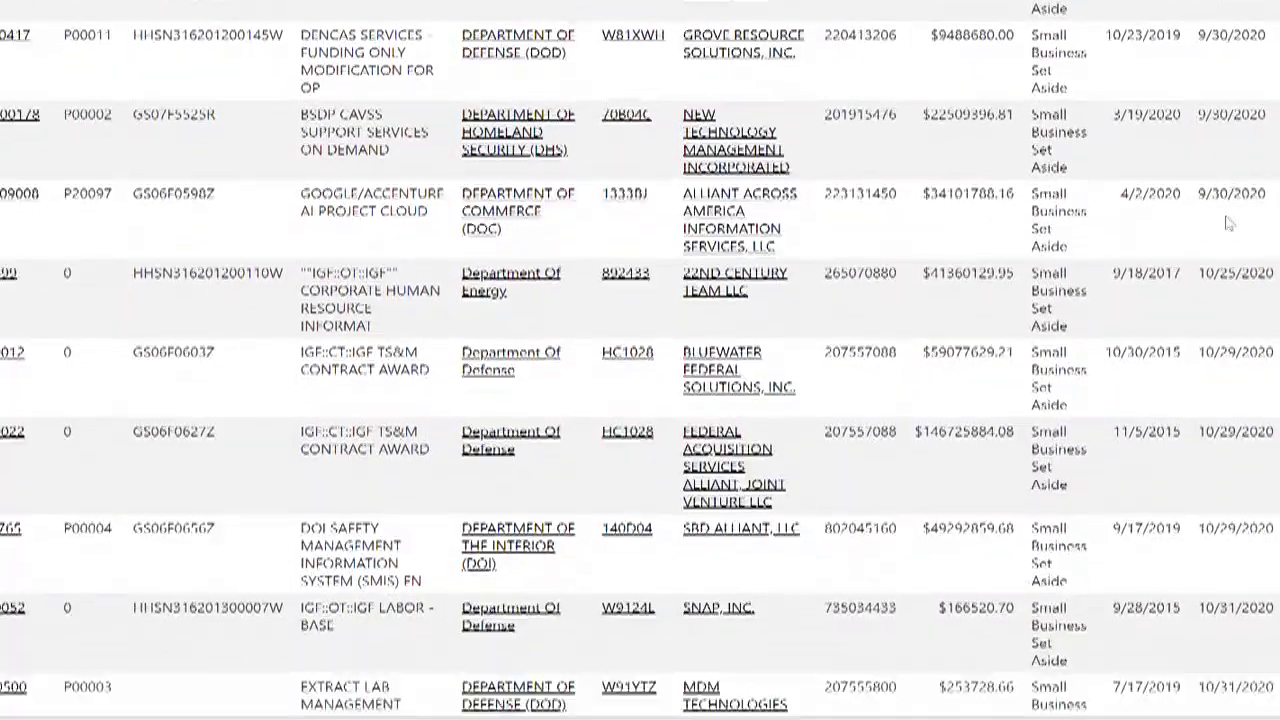
Review the listed contracts with September and October 2020 completion dates, comparing their descriptions, agencies, vendors and dollar amounts
scroll(1228, 224, "down", 1)
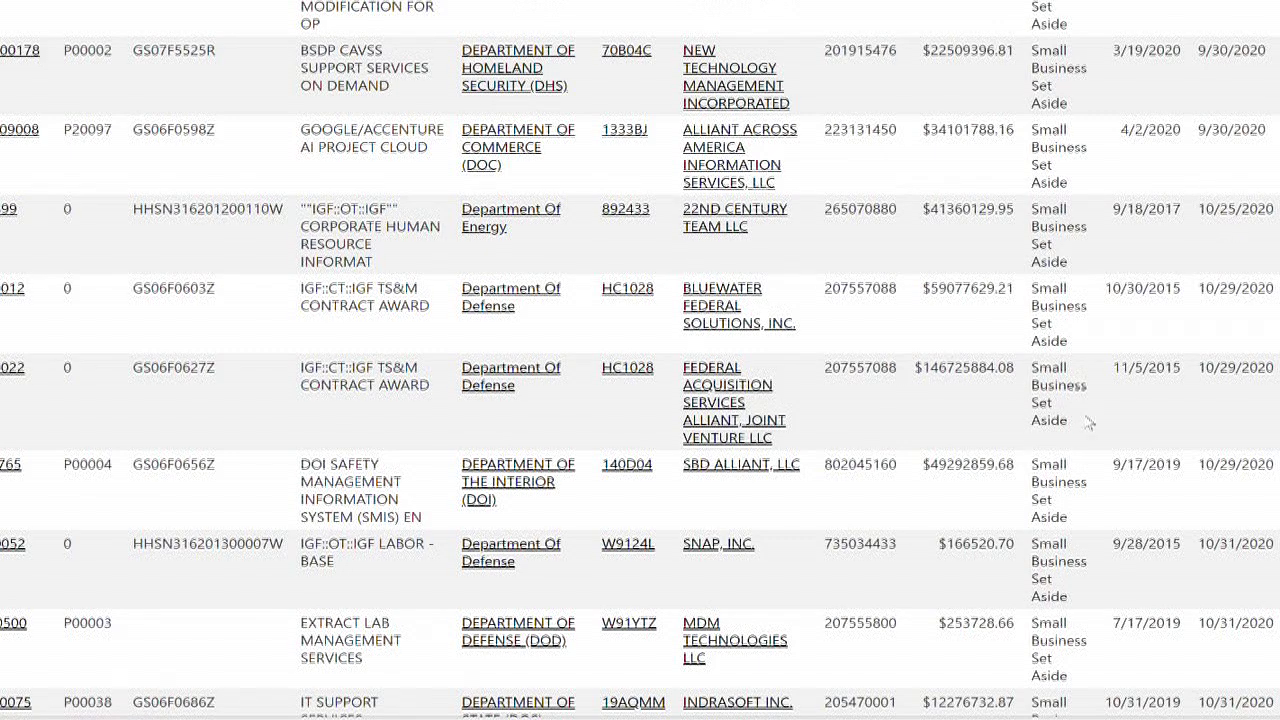
scroll(1137, 515, "down", 2)
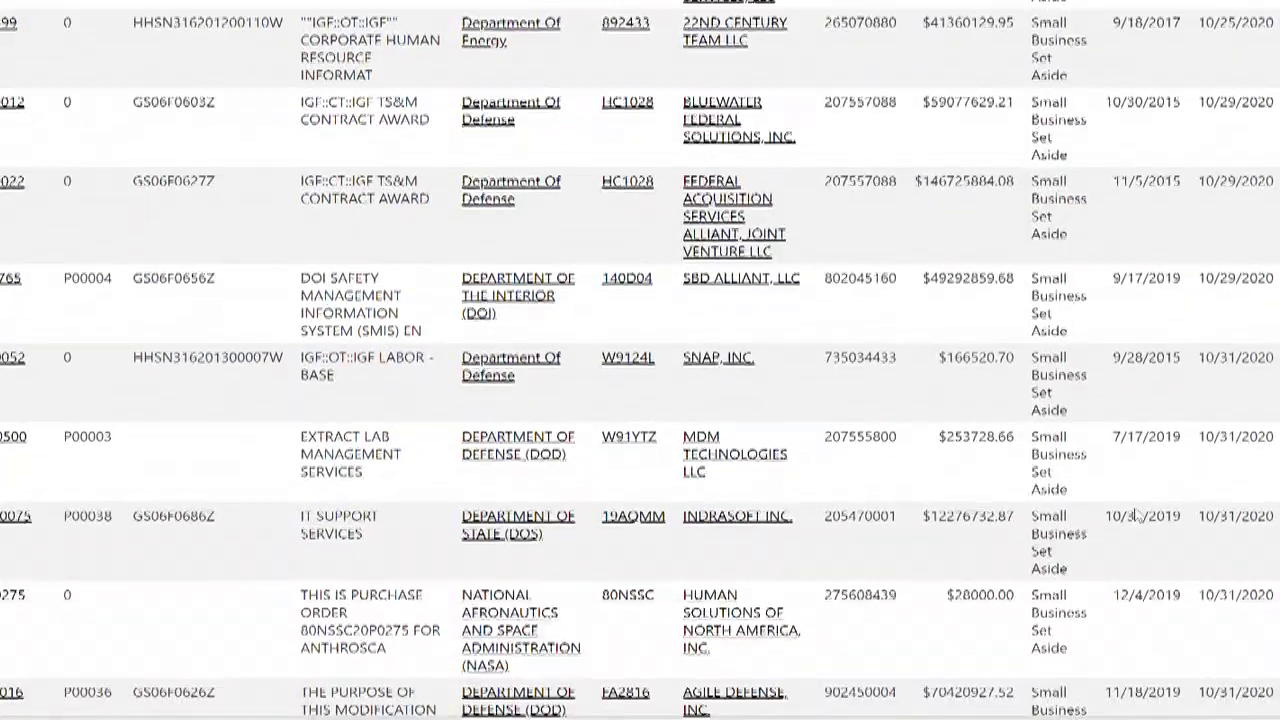
scroll(1137, 515, "up", 1)
scroll(1137, 515, "up", 2)
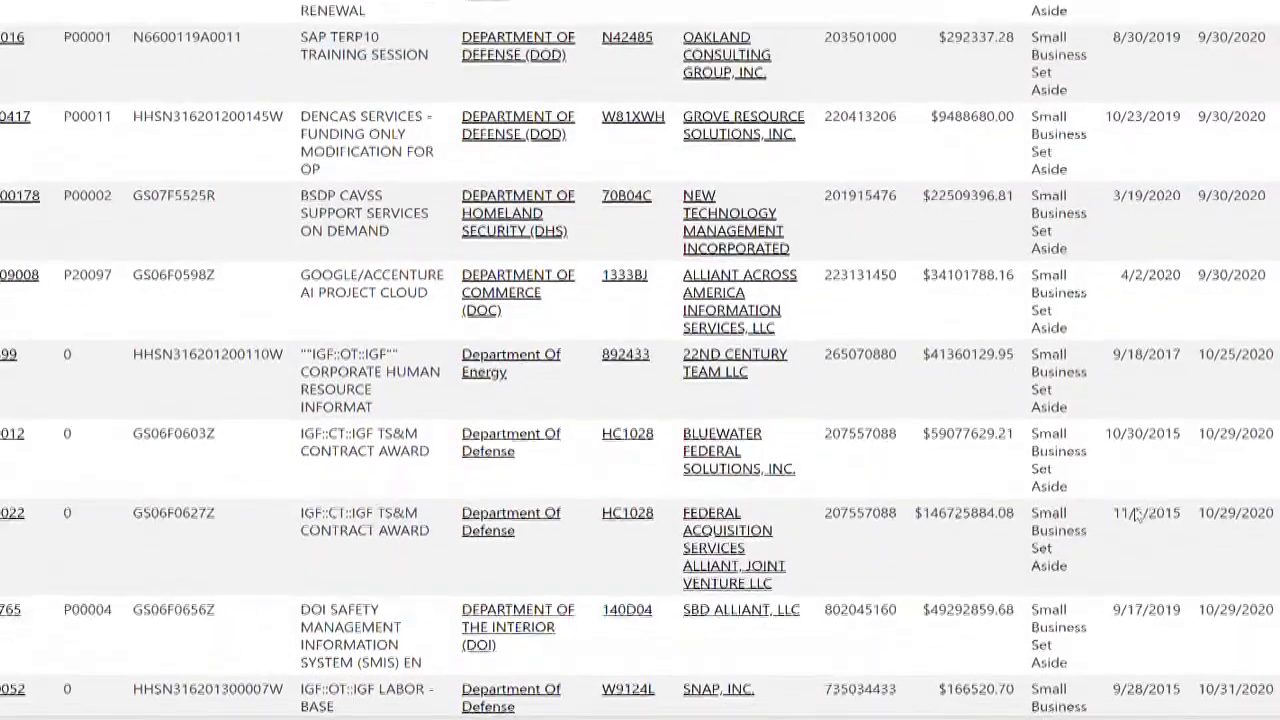
scroll(1137, 515, "up", 1)
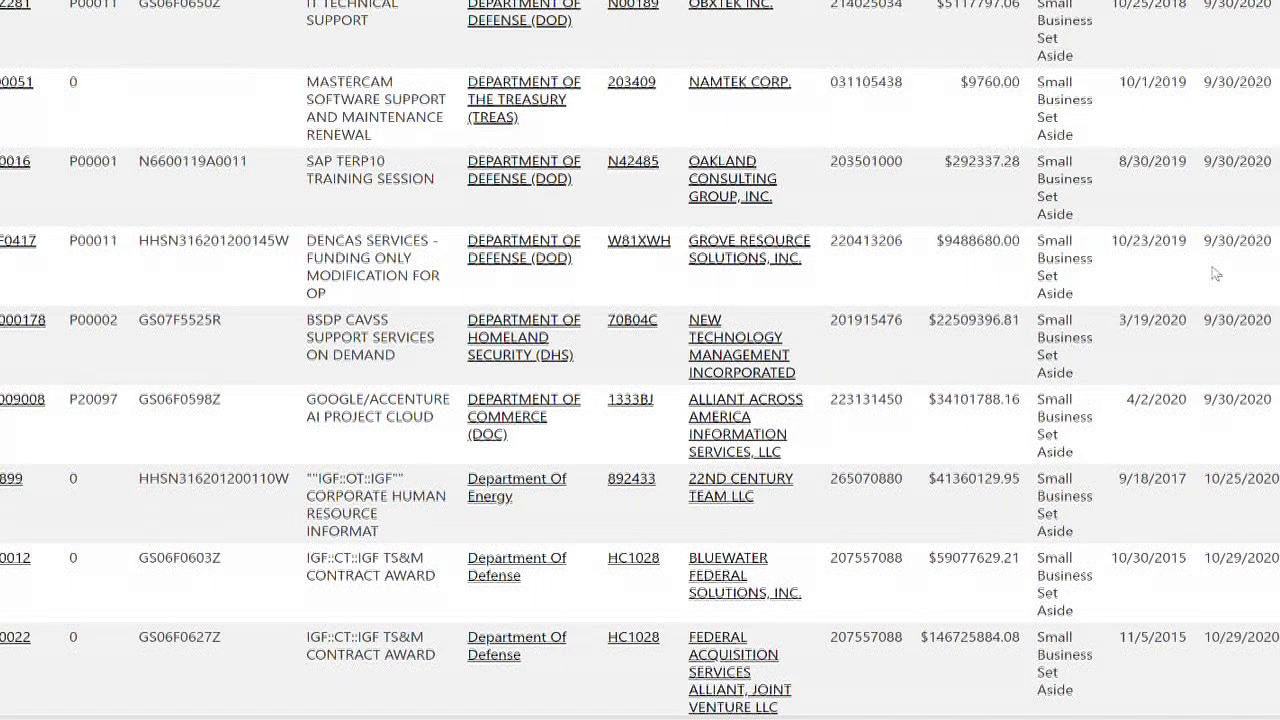
scroll(1216, 273, "up", 1)
scroll(1216, 273, "up", 2)
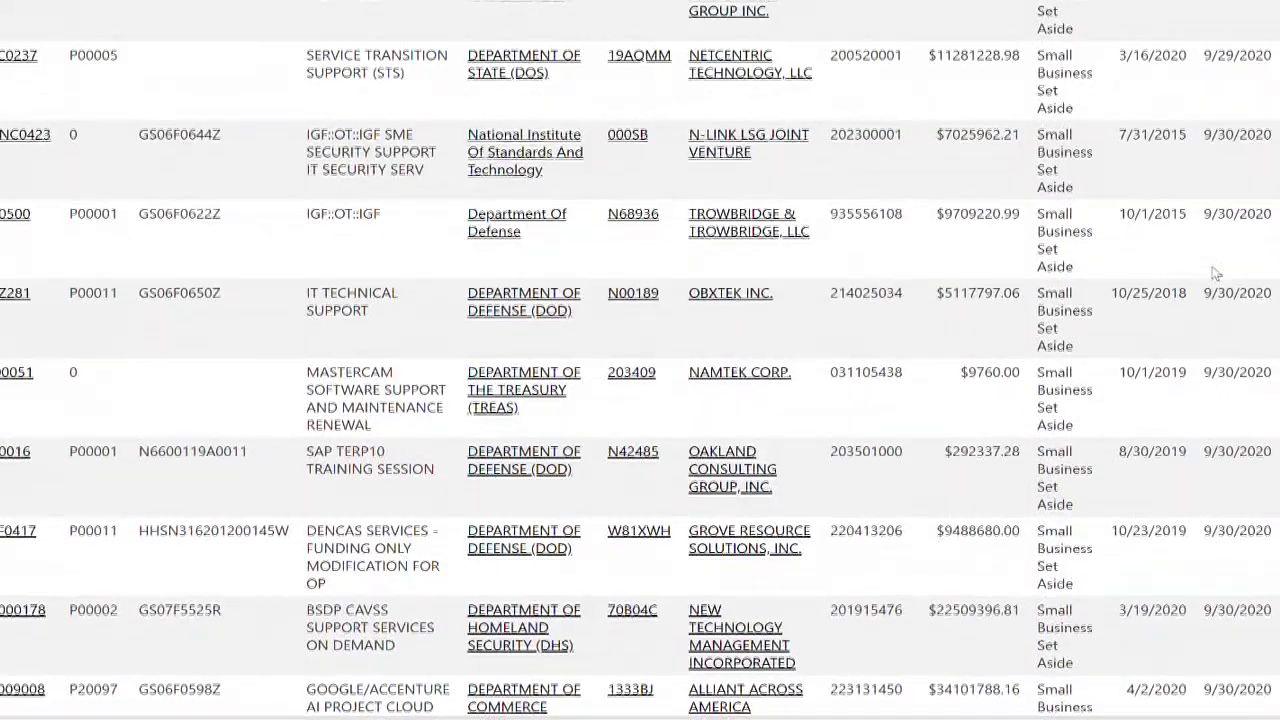
scroll(1216, 273, "up", 2)
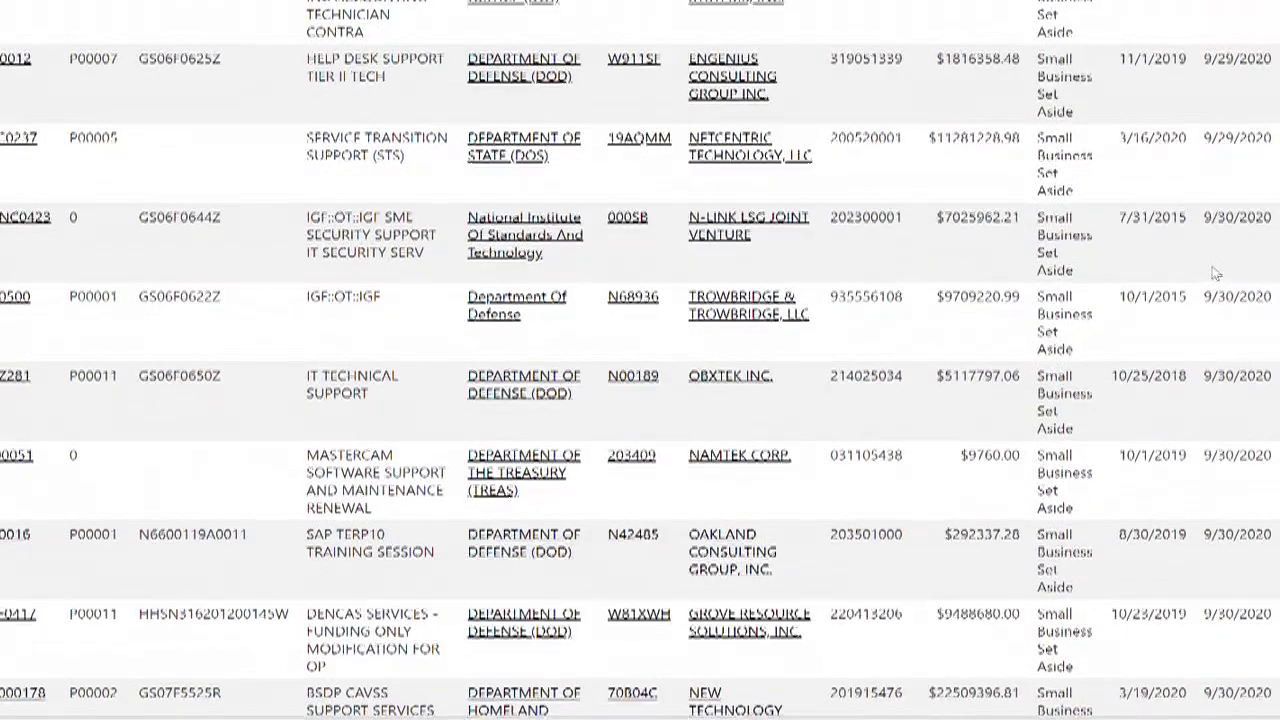